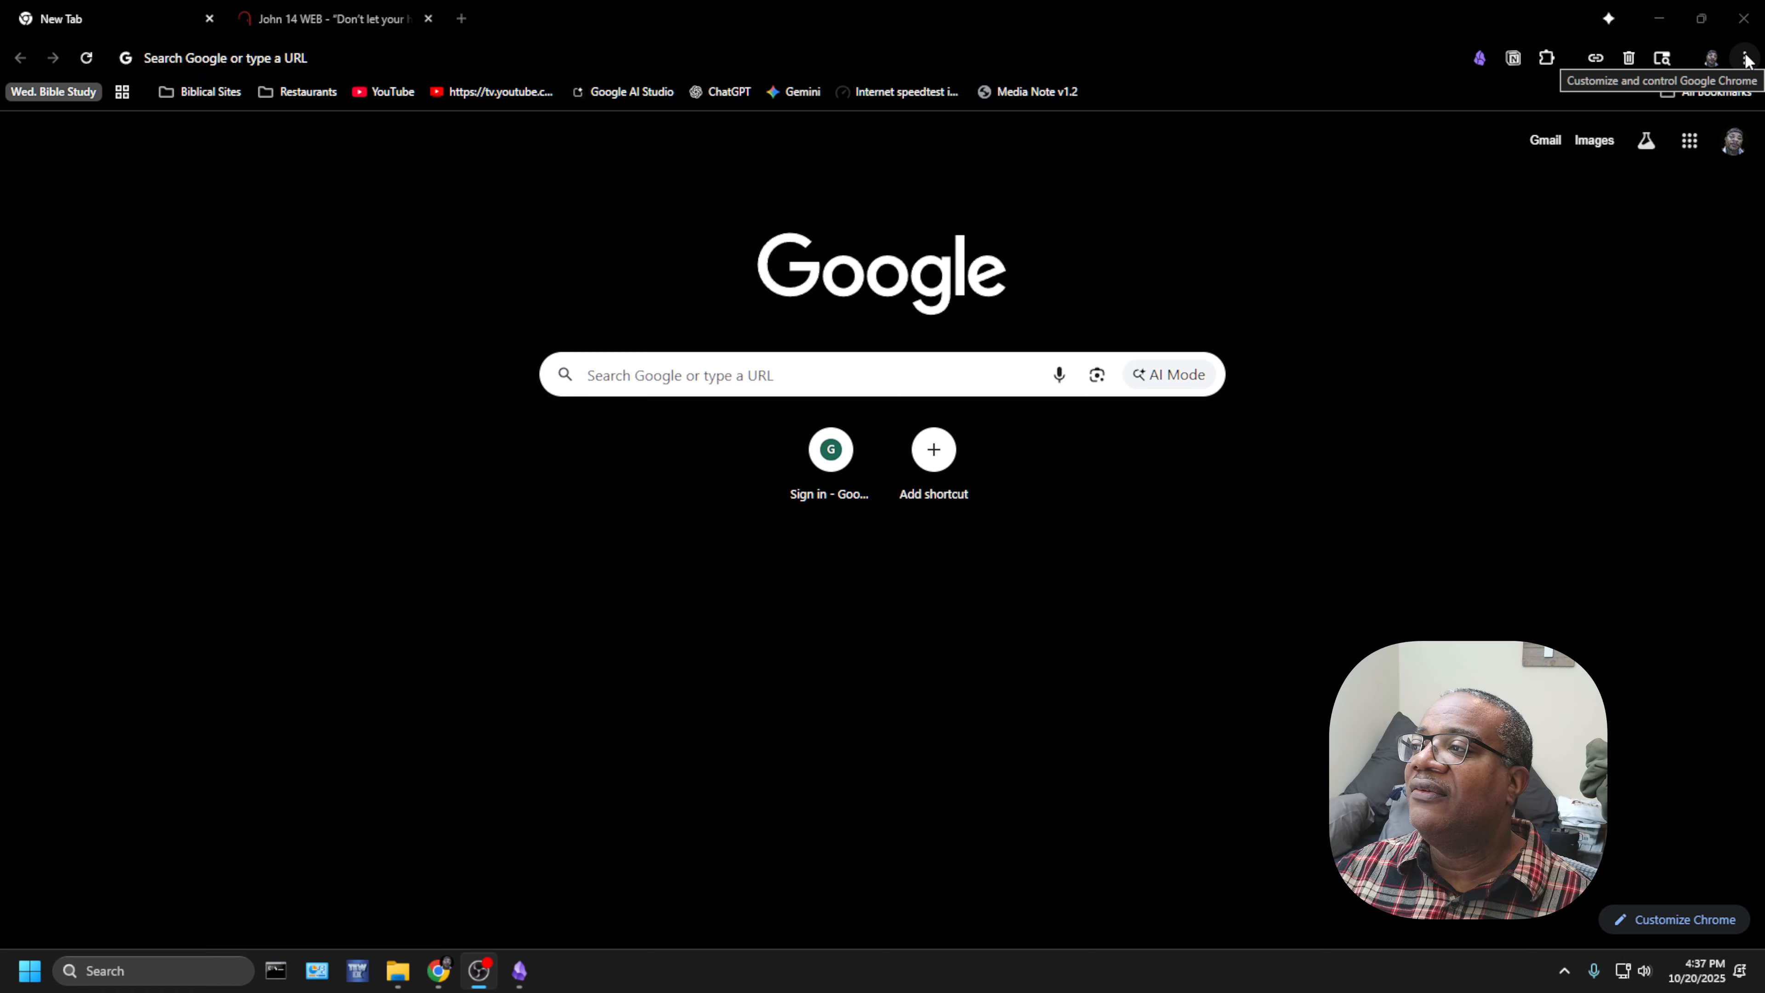
- Search the Chrome Web Store for "ob" and open the Obsidian Web Clipper extension page
click(1746, 59)
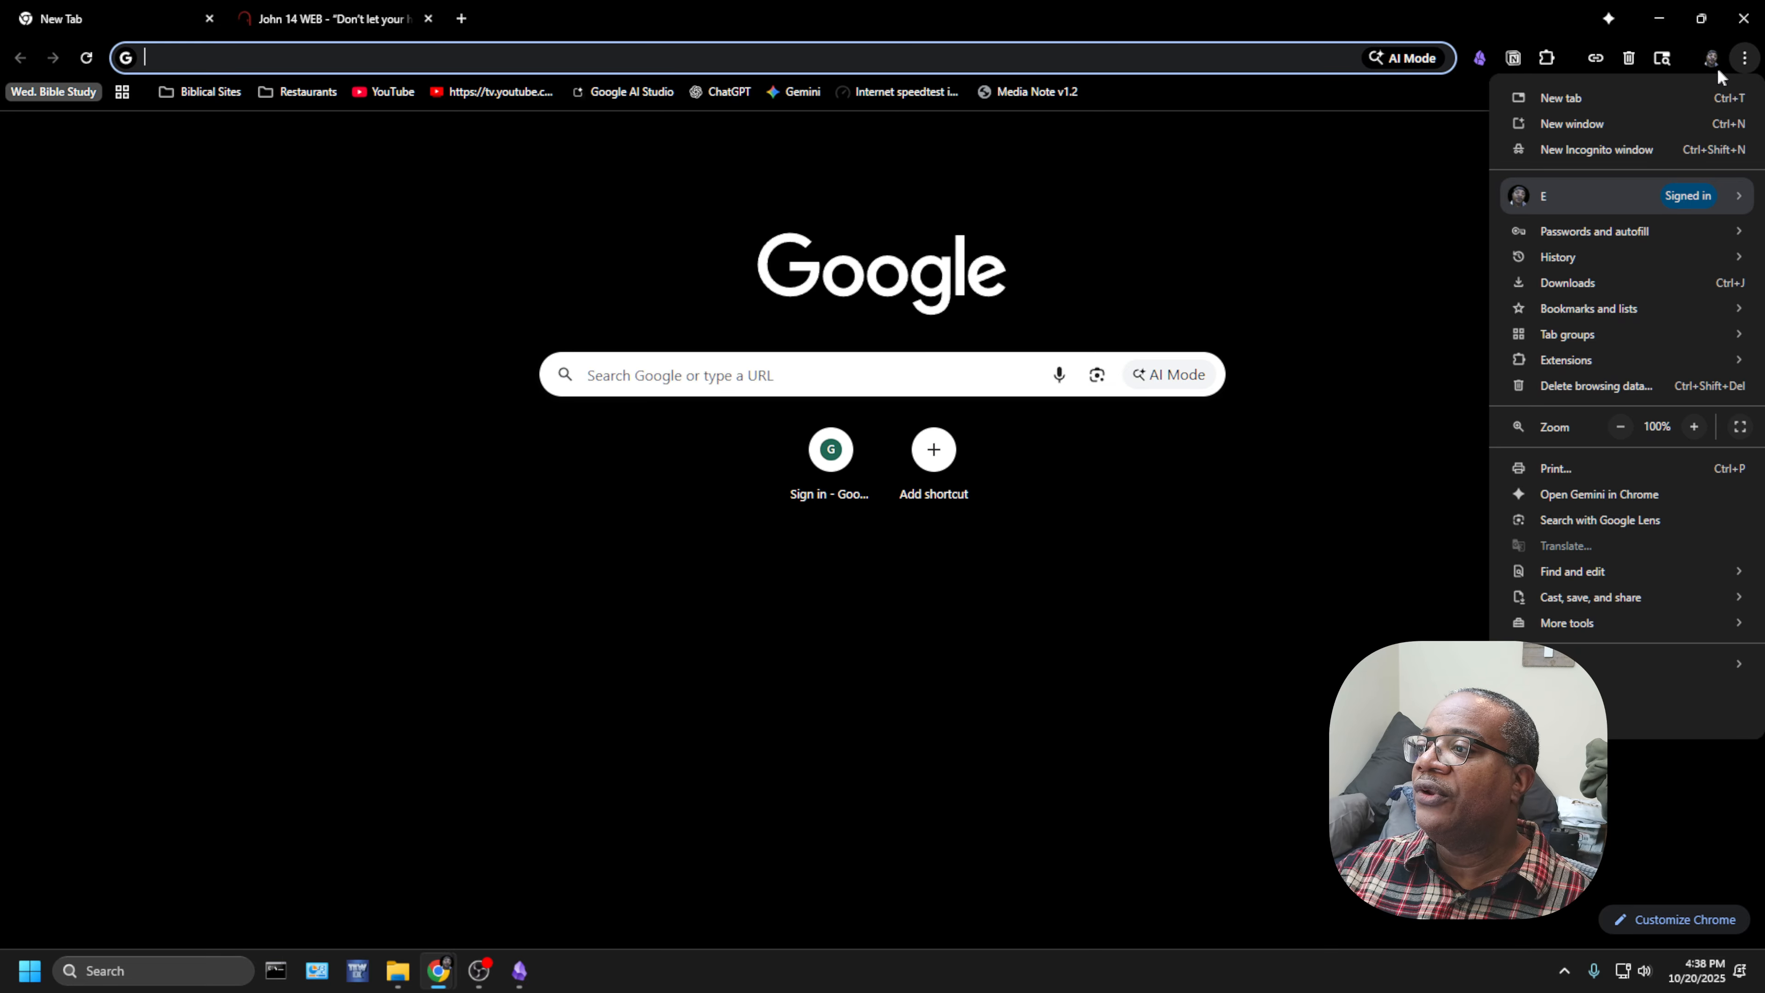
mouse_move(1613, 365)
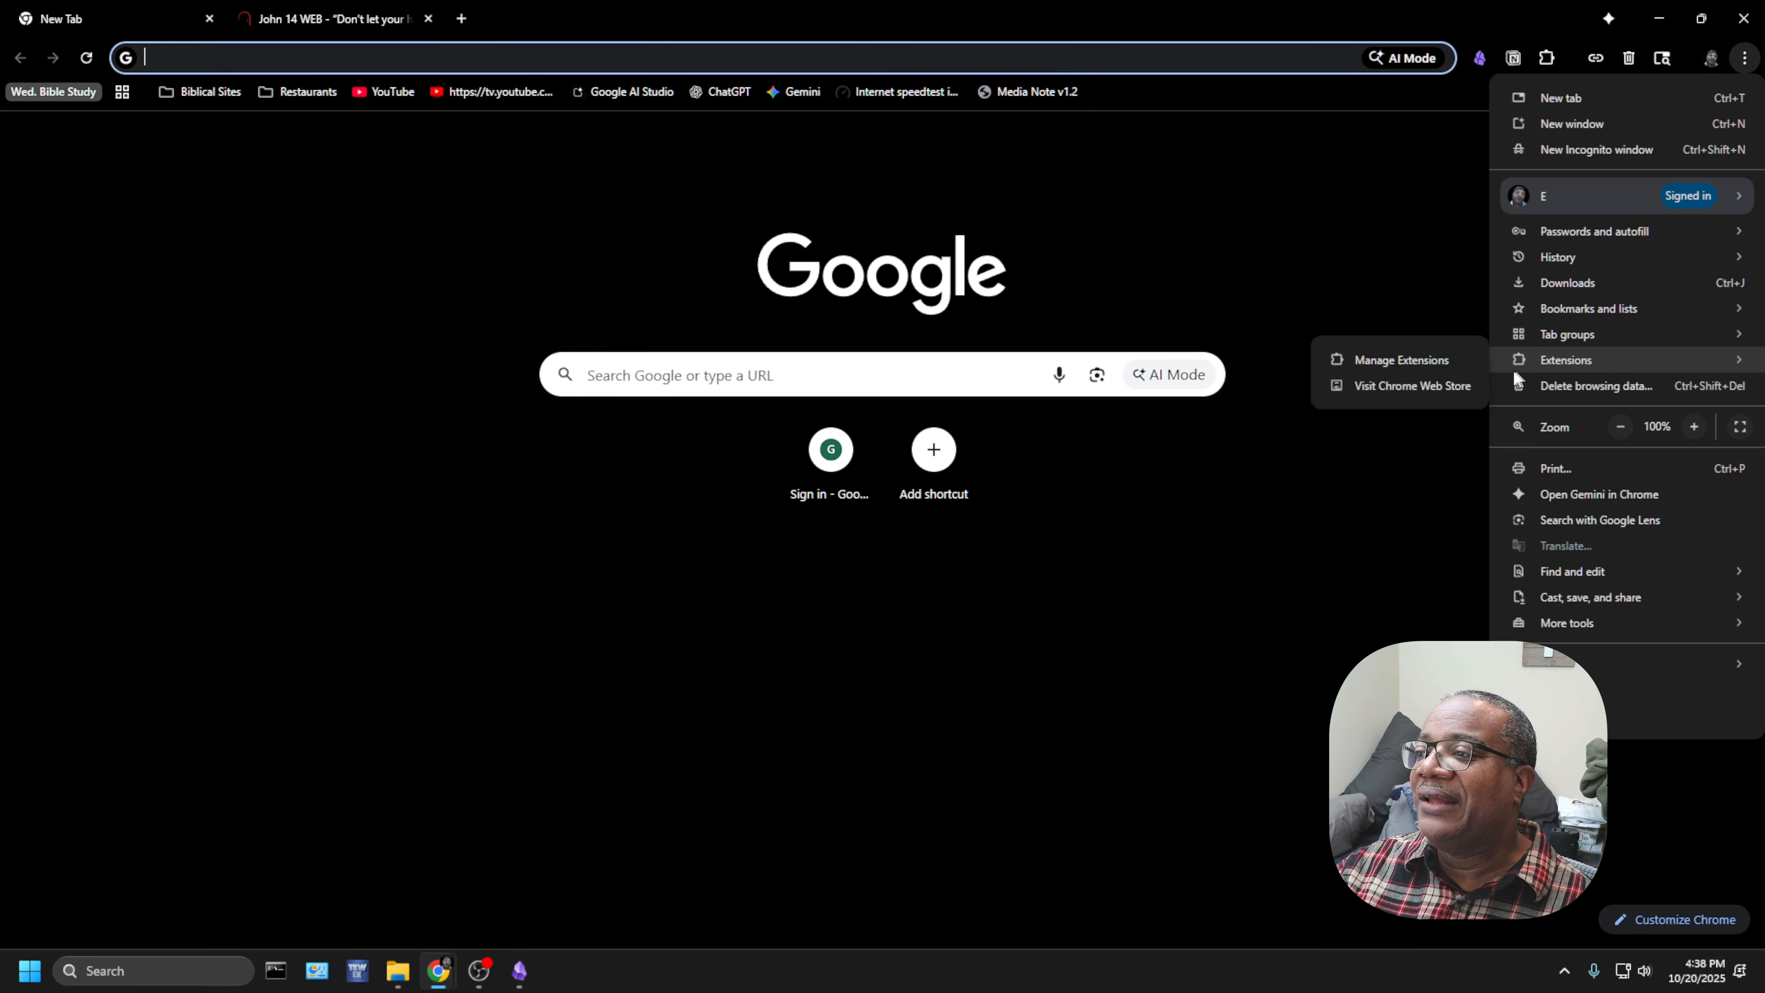
click(1421, 387)
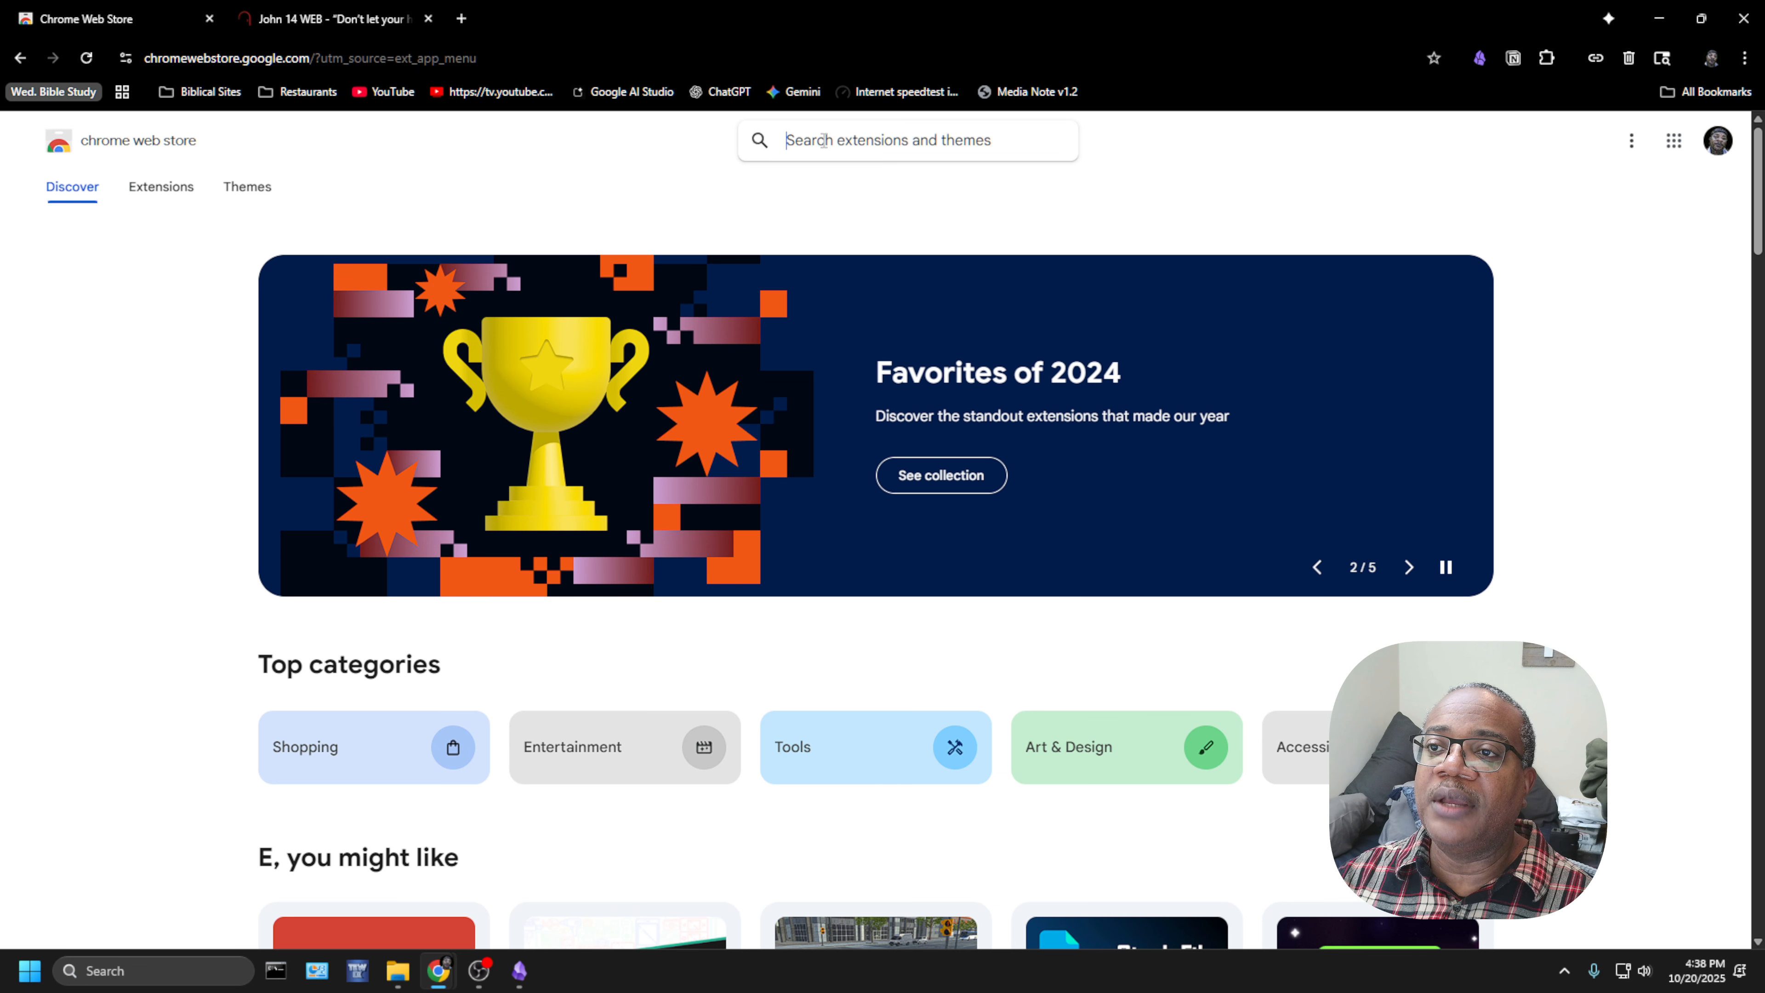
text(ob)
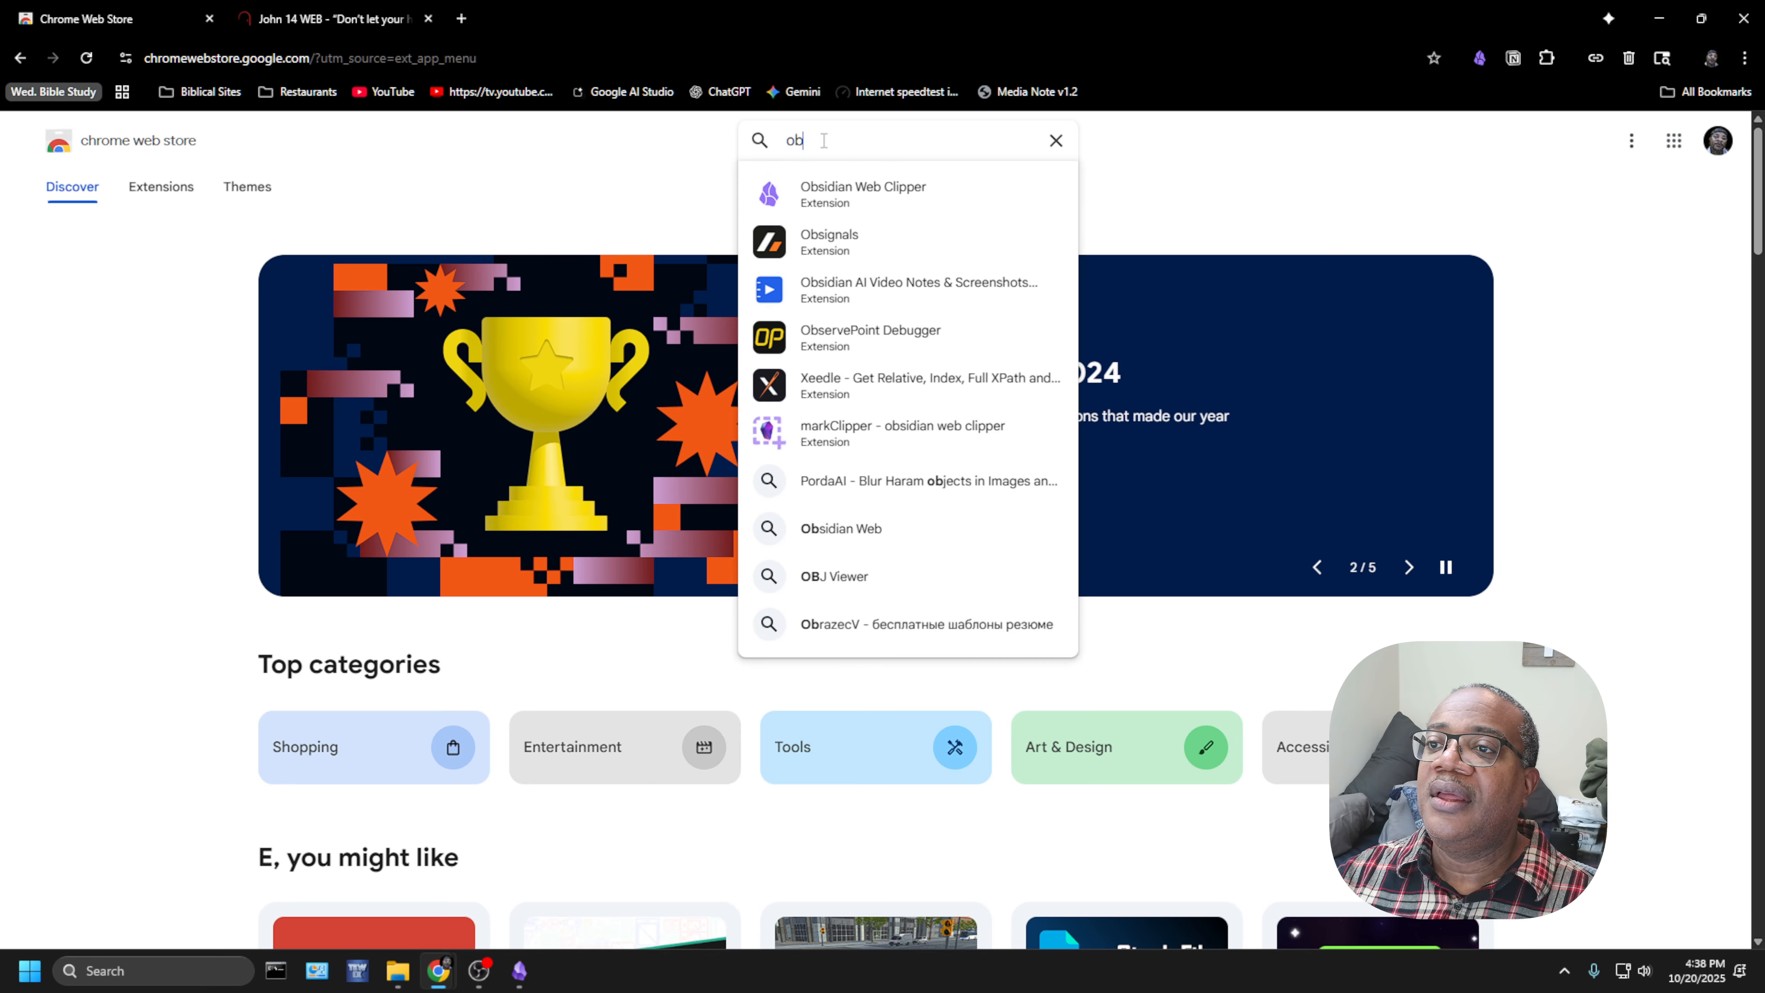
click(883, 197)
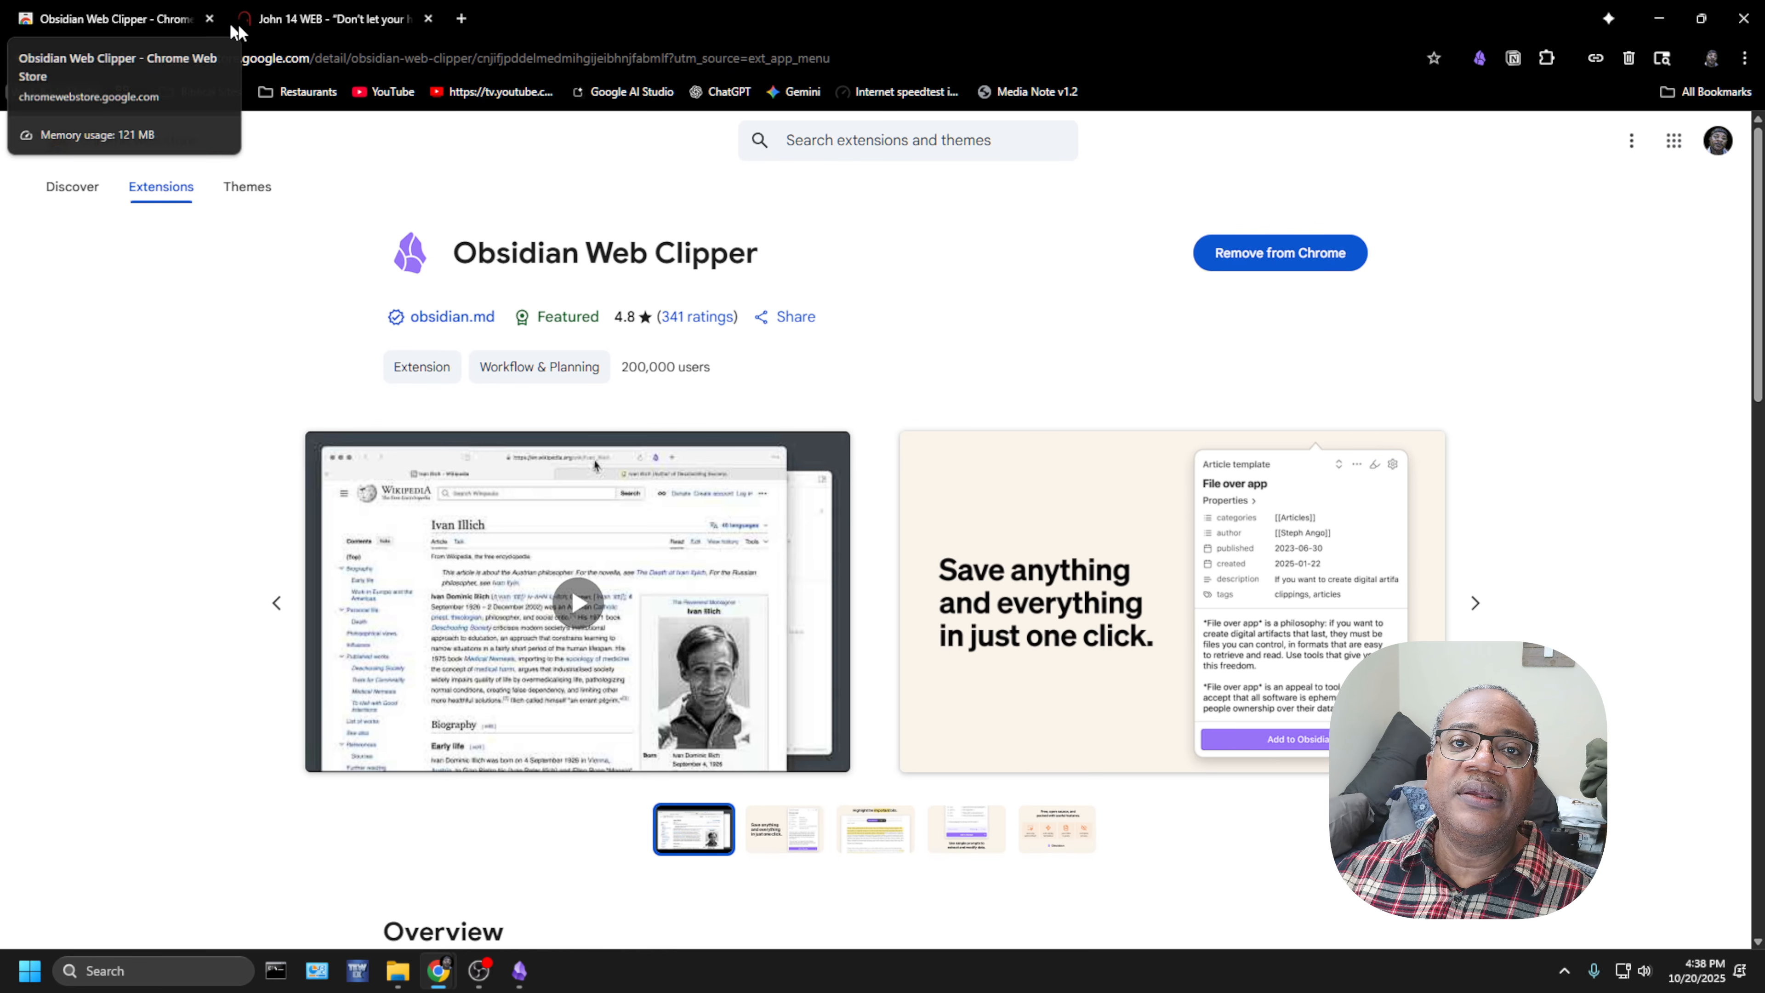
- Open a new tab, move it to the front of the tab strip, and close the Chrome Web Store tab
click(462, 19)
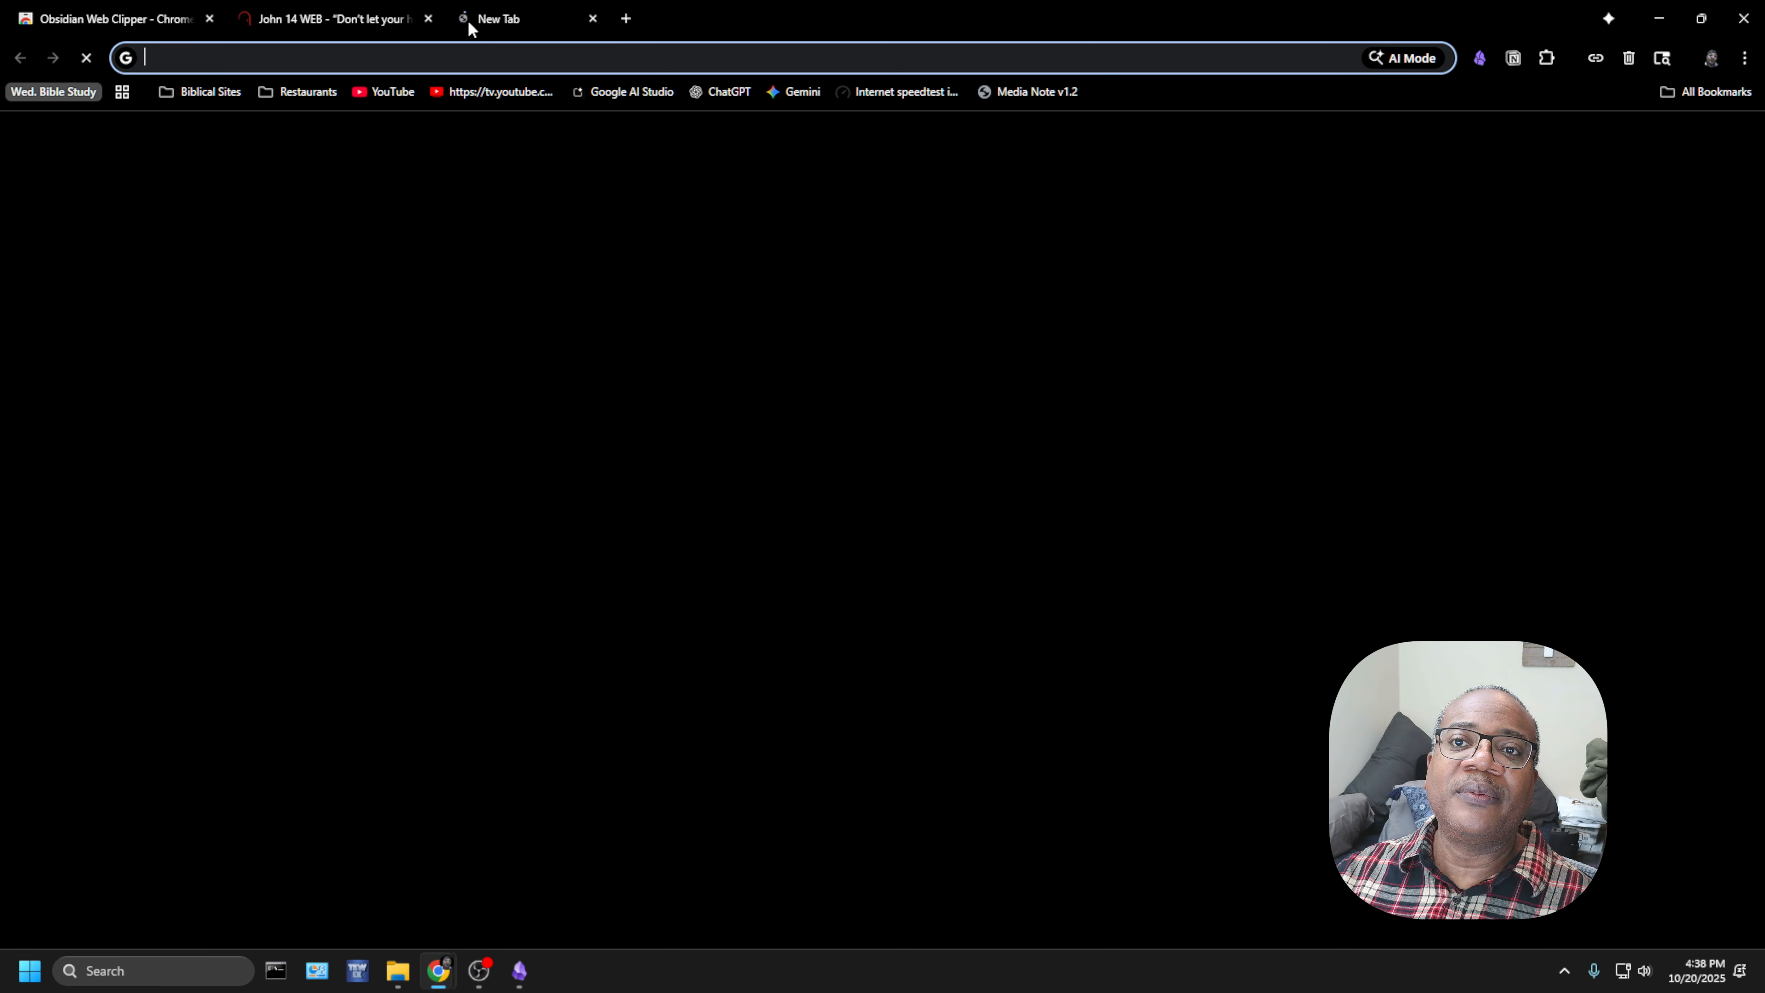
drag(472, 19, 79, 28)
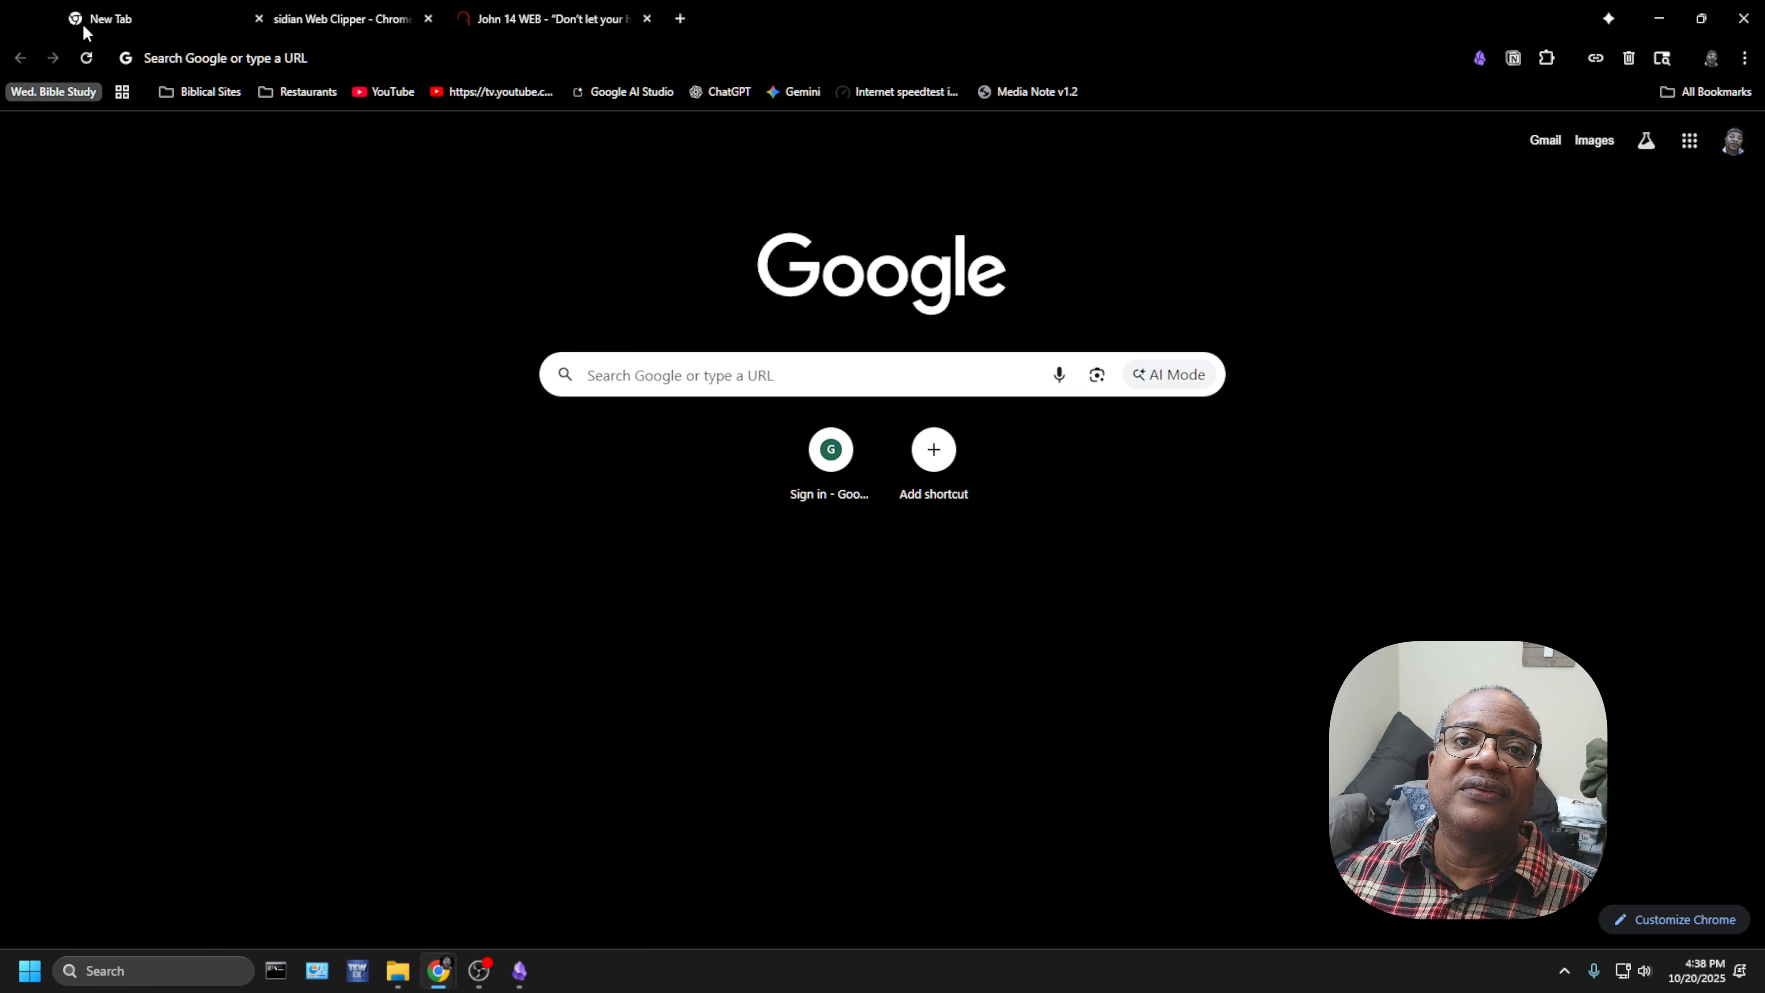
click(428, 19)
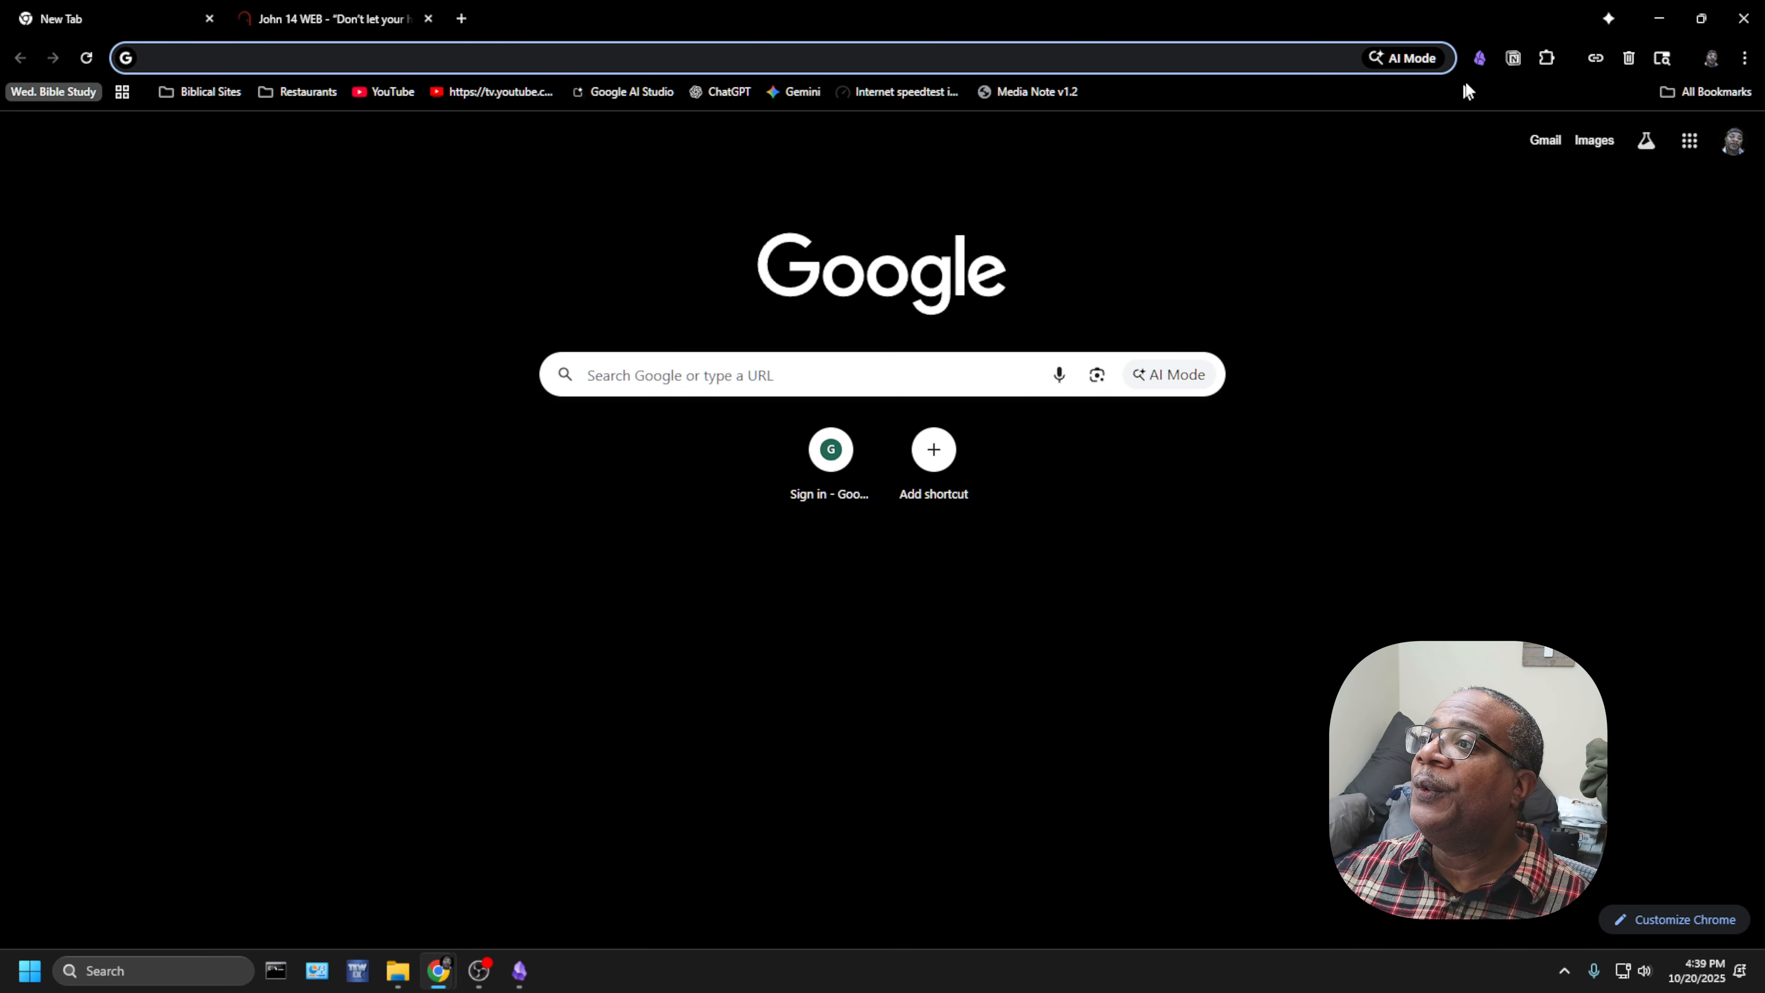
- Try the Obsidian Web Clipper on the new tab page, and open it on the John 14 Bible Gateway page
click(1483, 63)
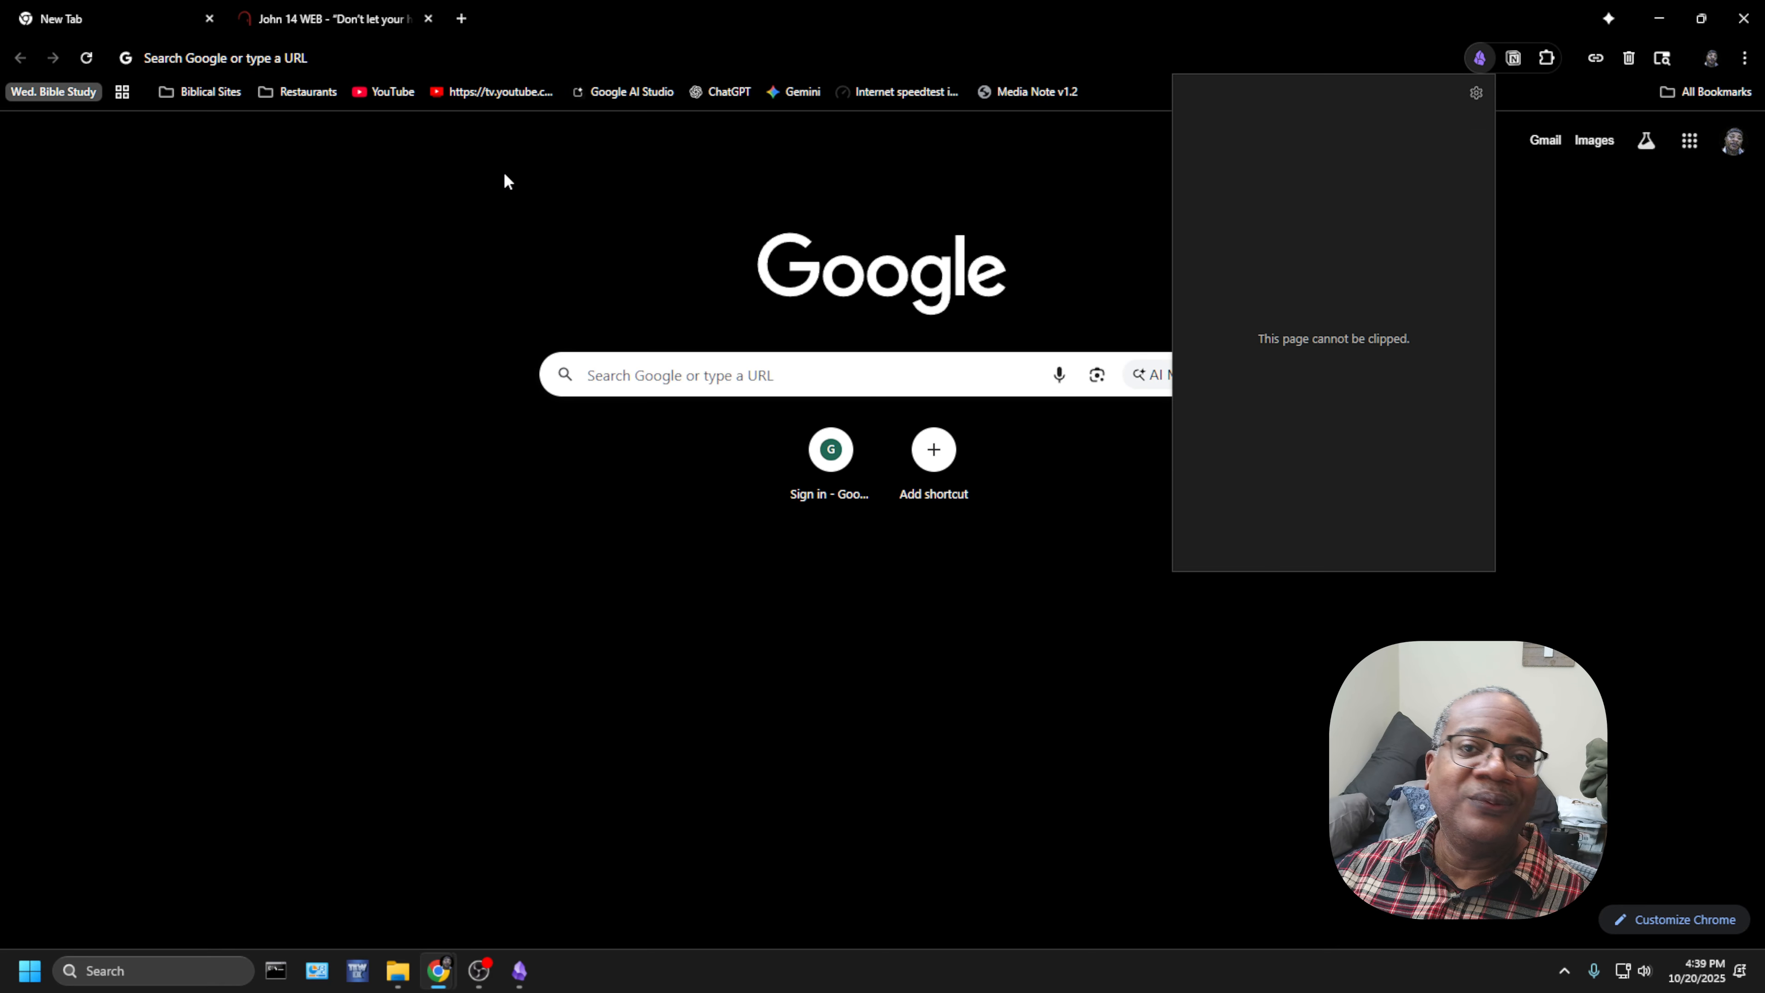
click(386, 26)
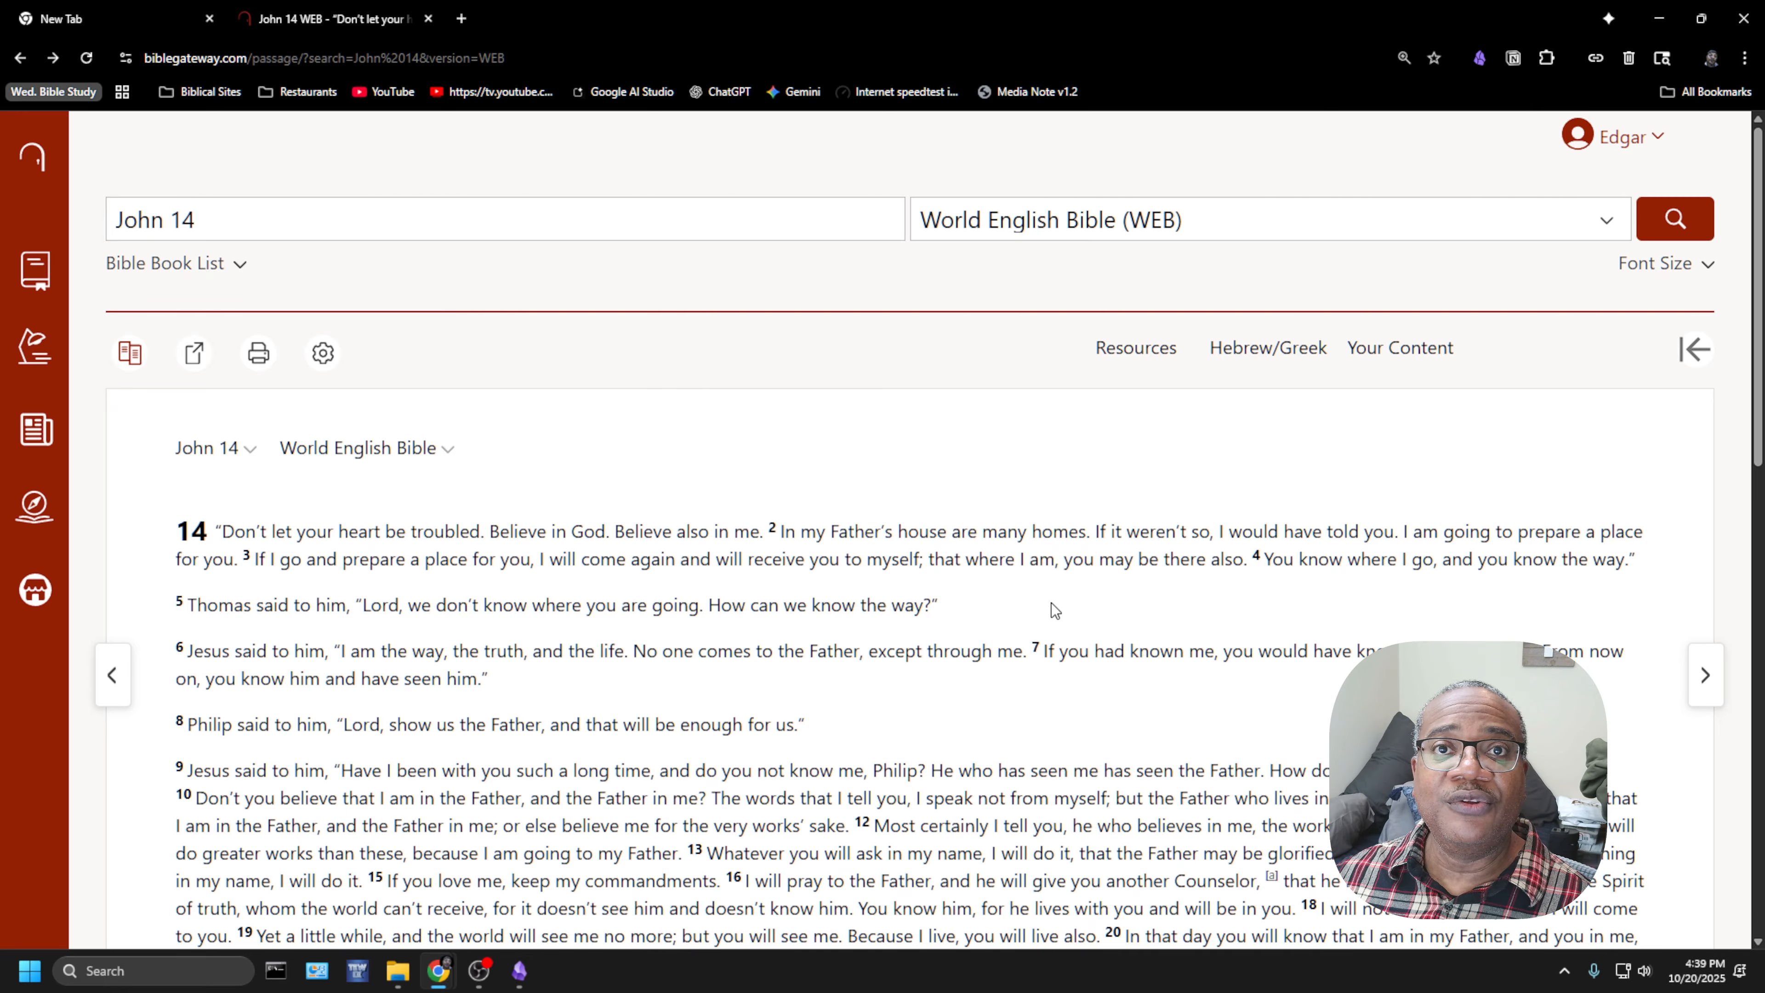
click(1481, 59)
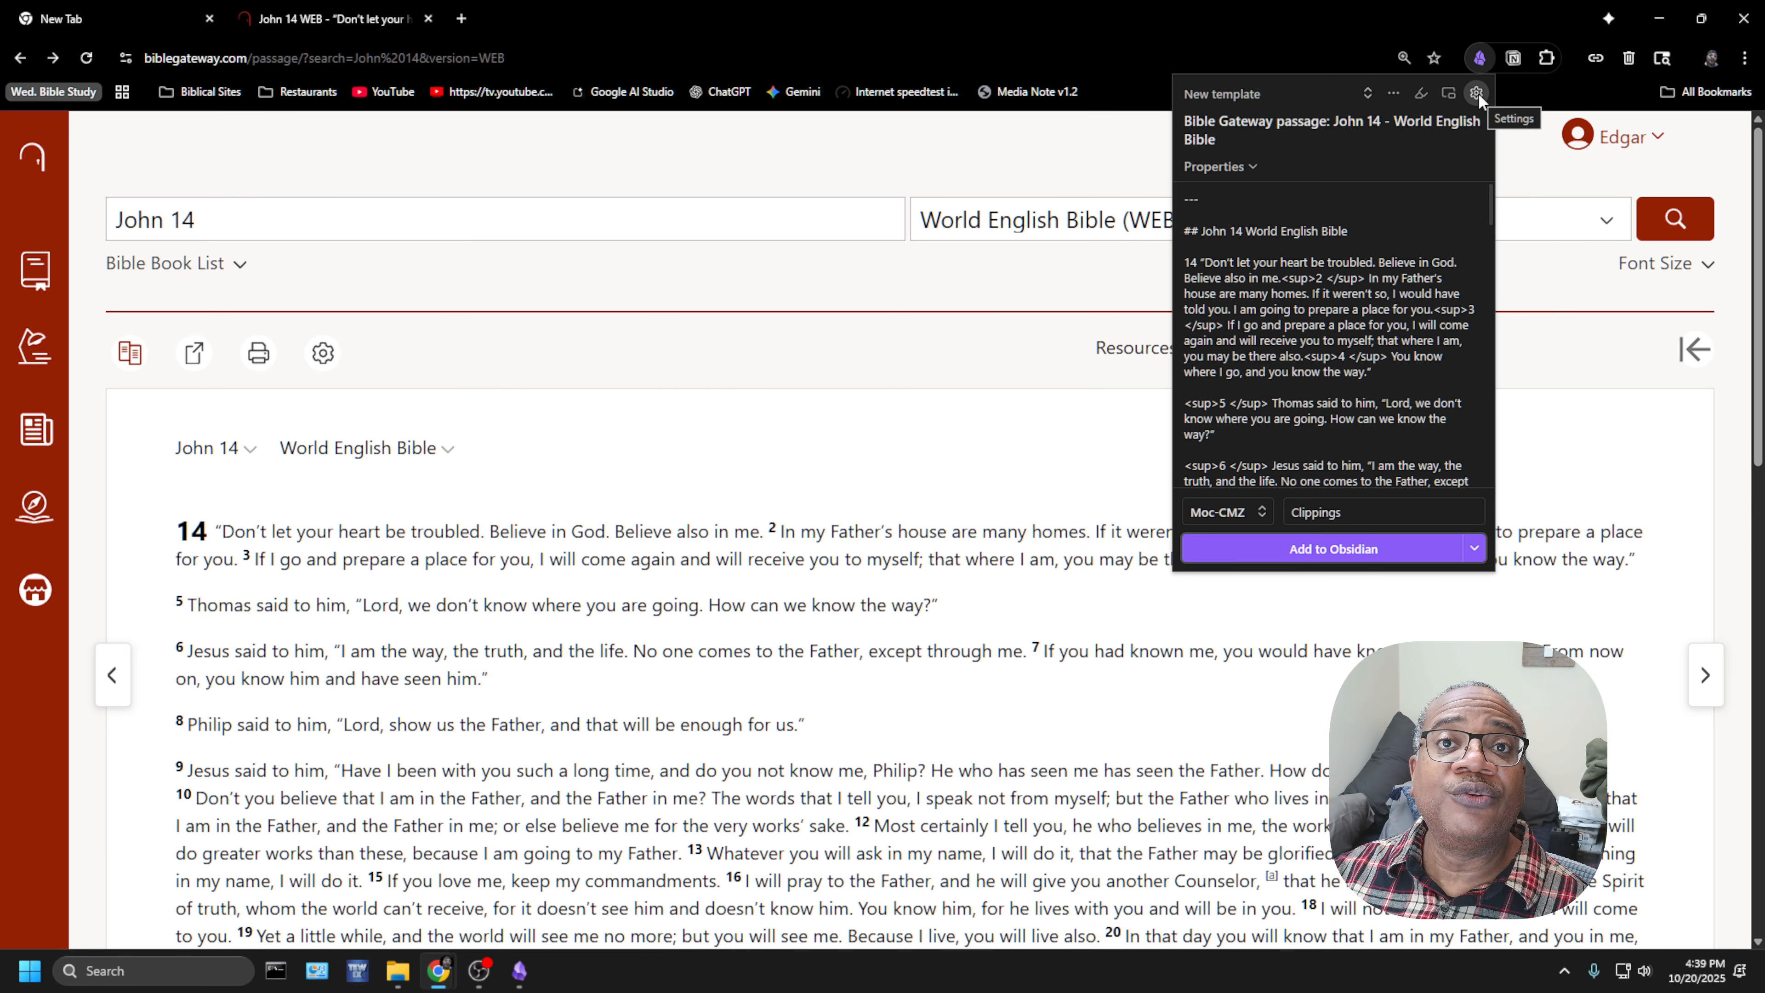
- Open the Web Clipper settings and delete the template named "New template"
click(1479, 92)
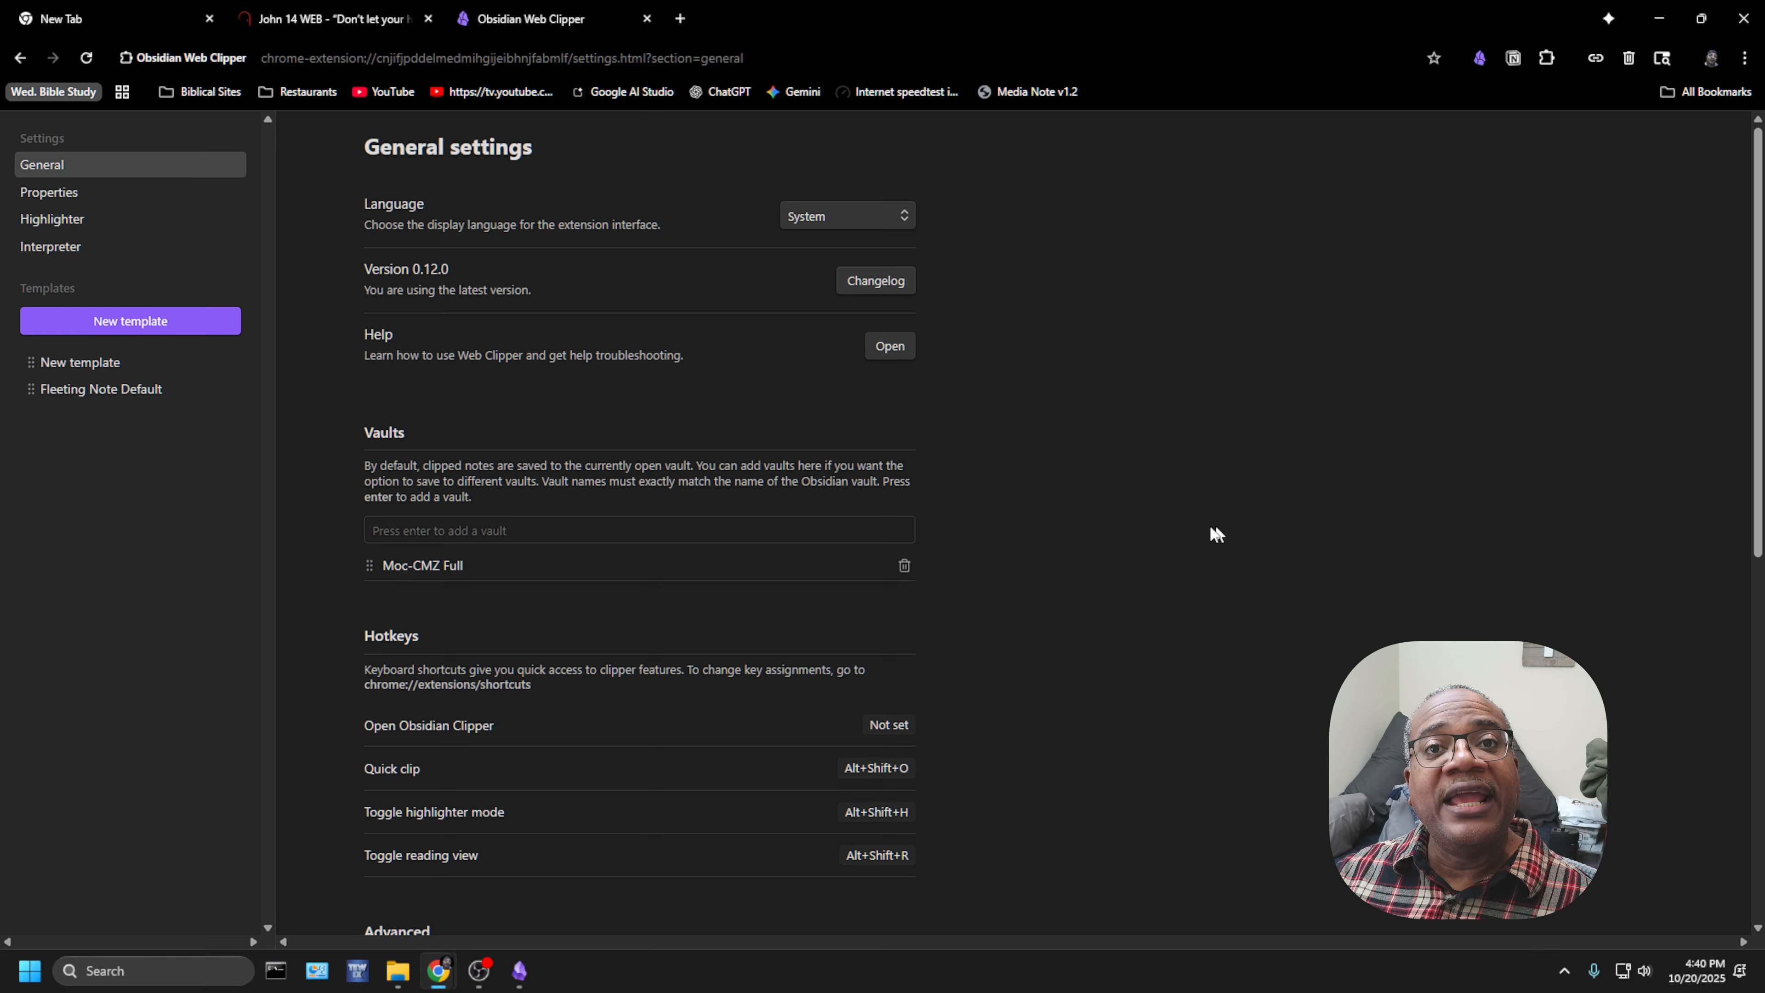
click(230, 364)
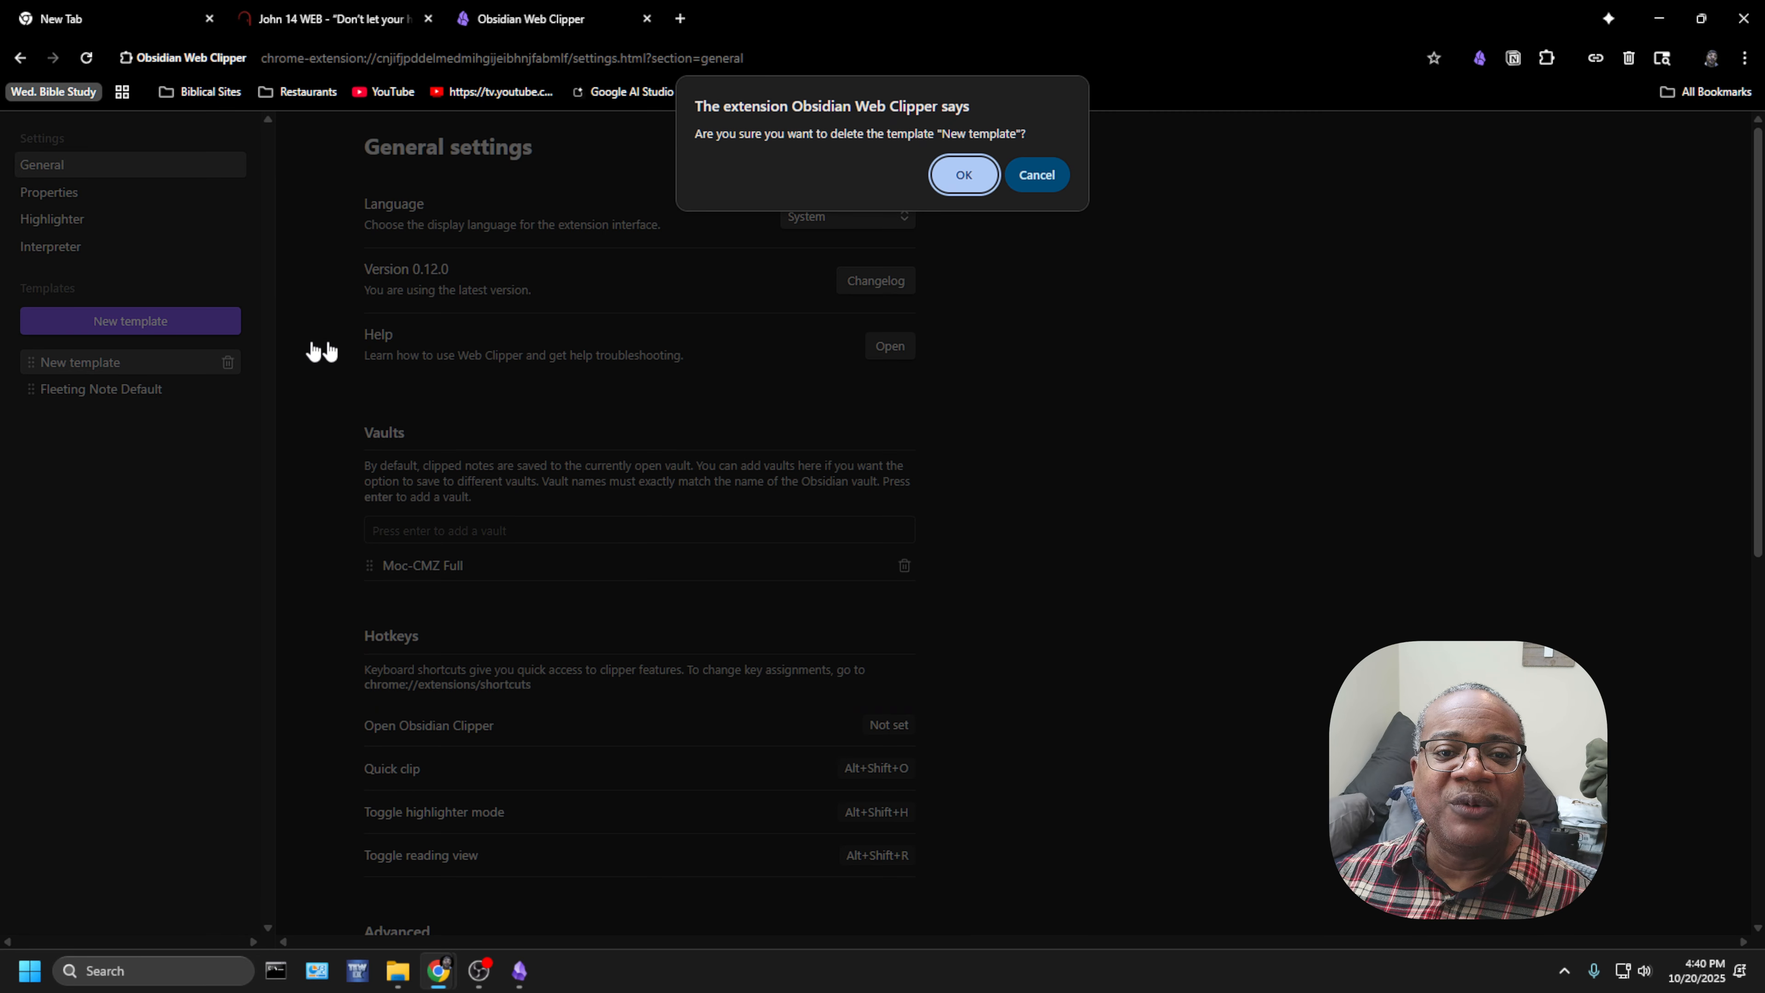
click(960, 179)
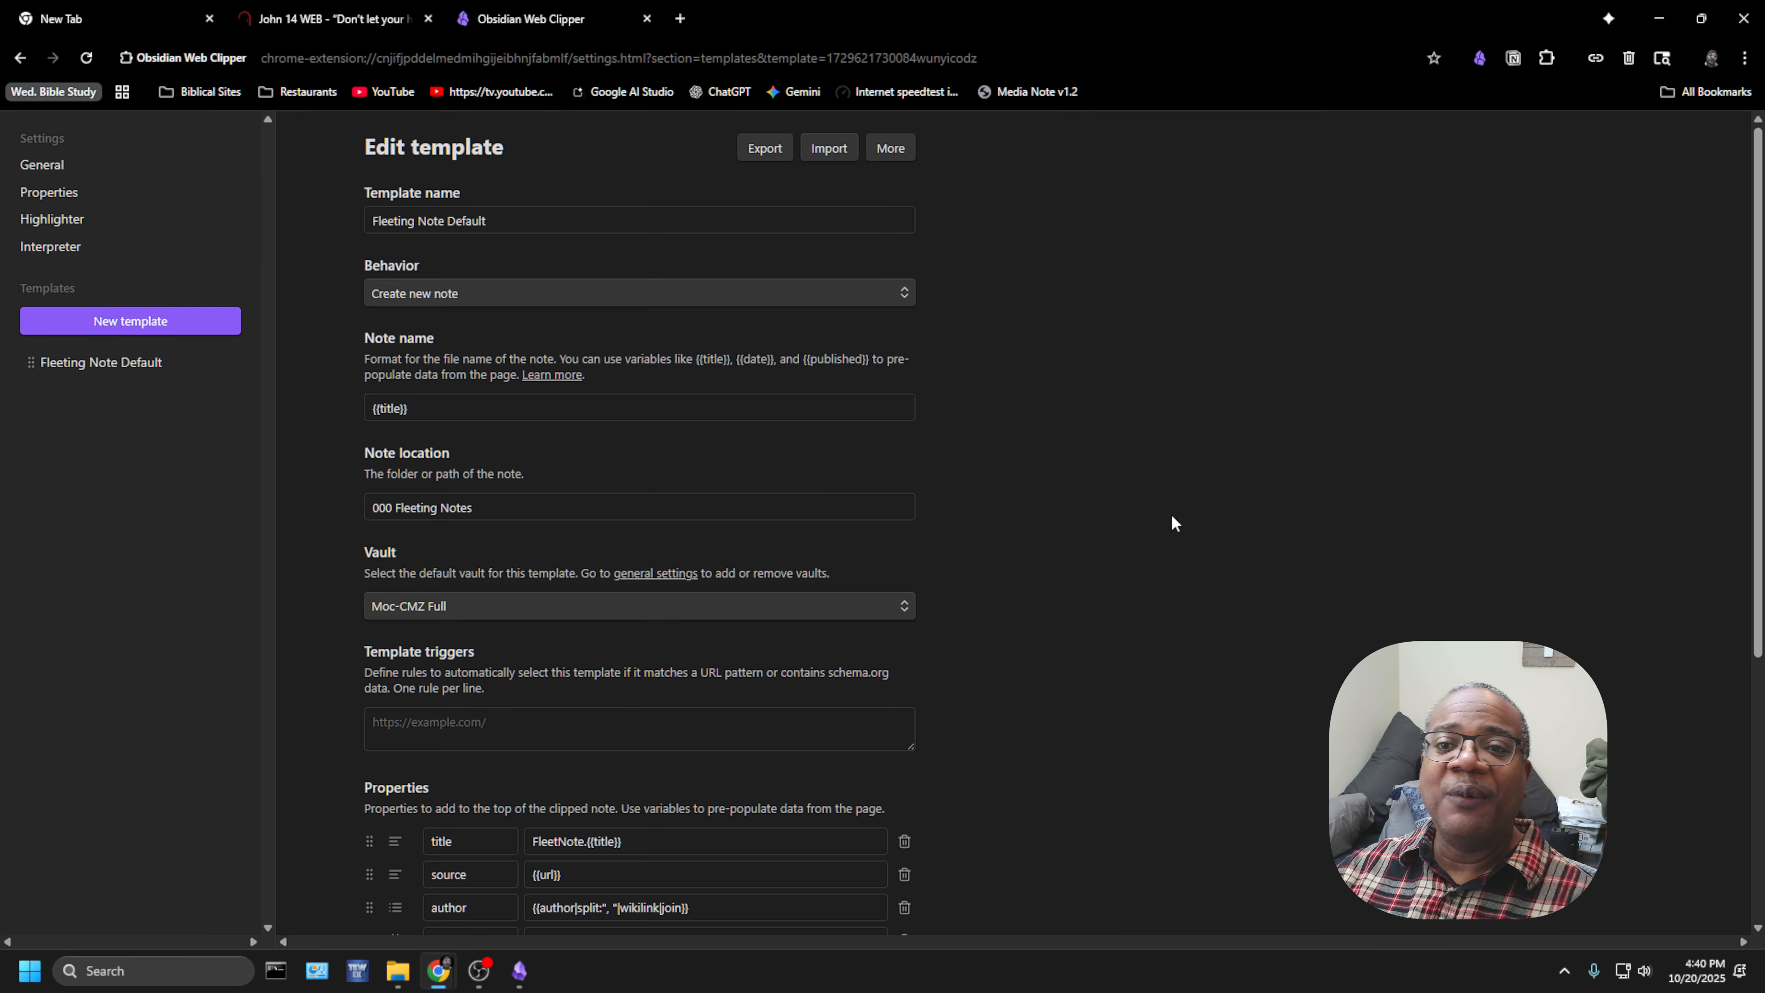
- Look through the Web Clipper's General, Properties, Highlighter and Interpreter settings, and return to General
click(162, 180)
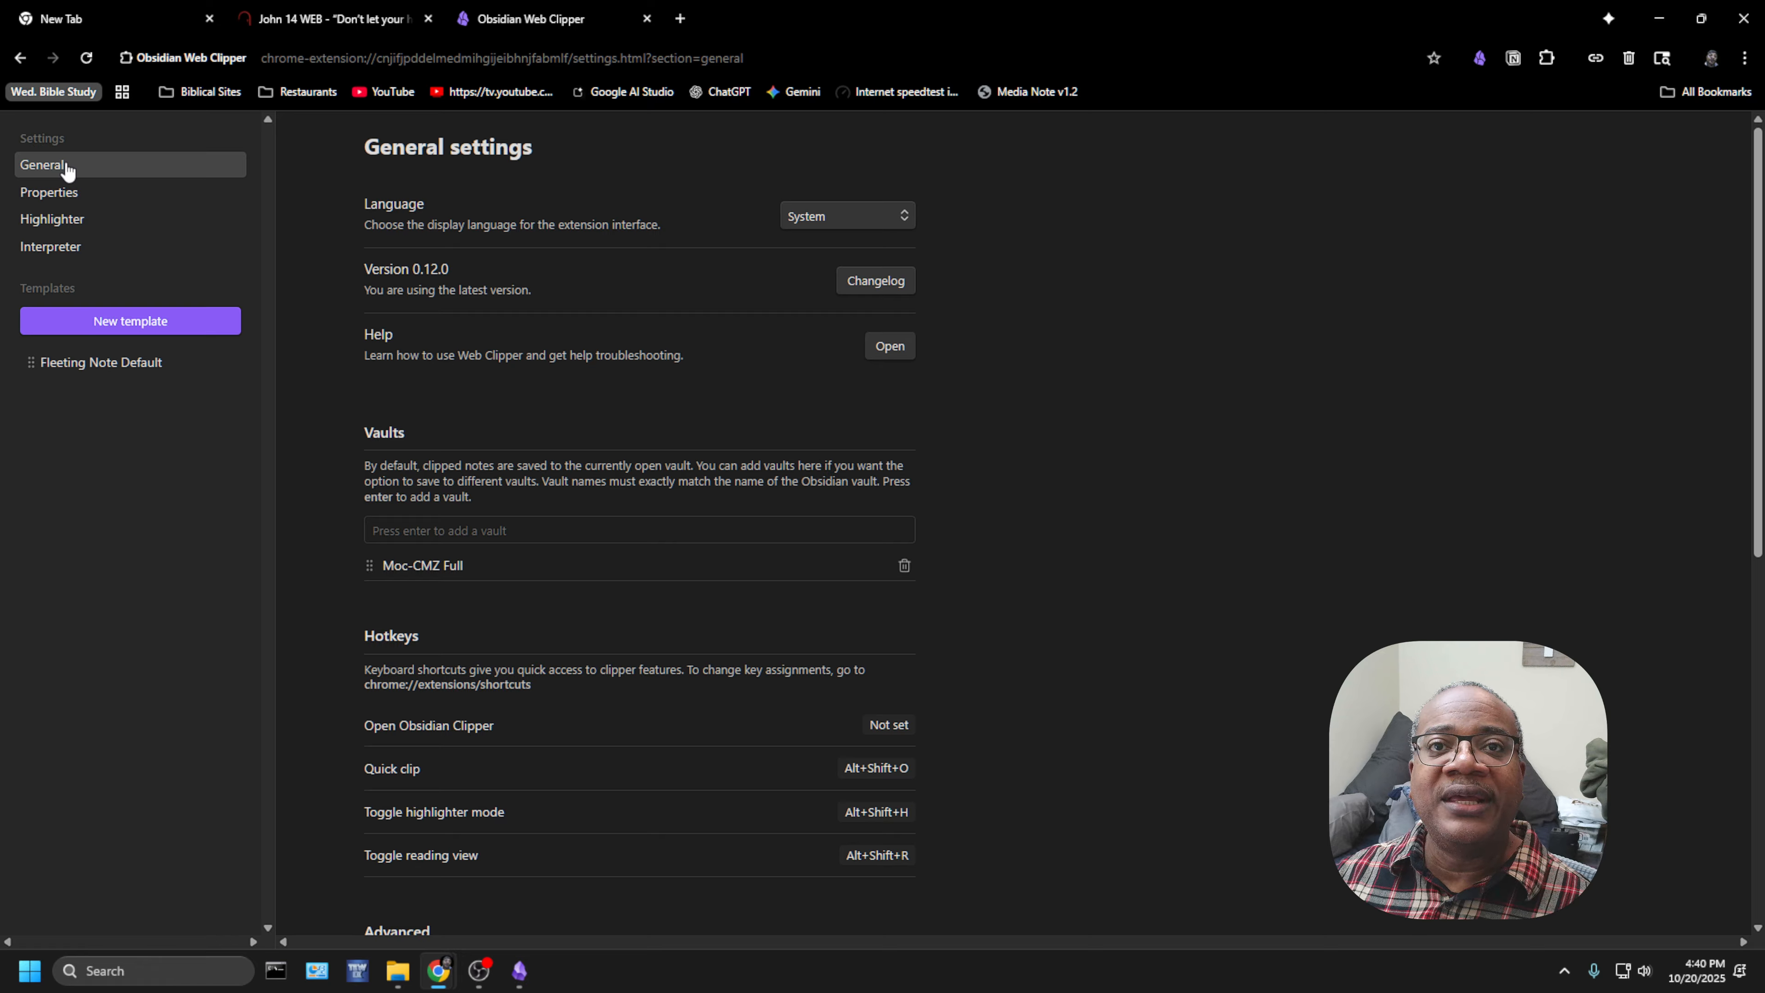
click(80, 198)
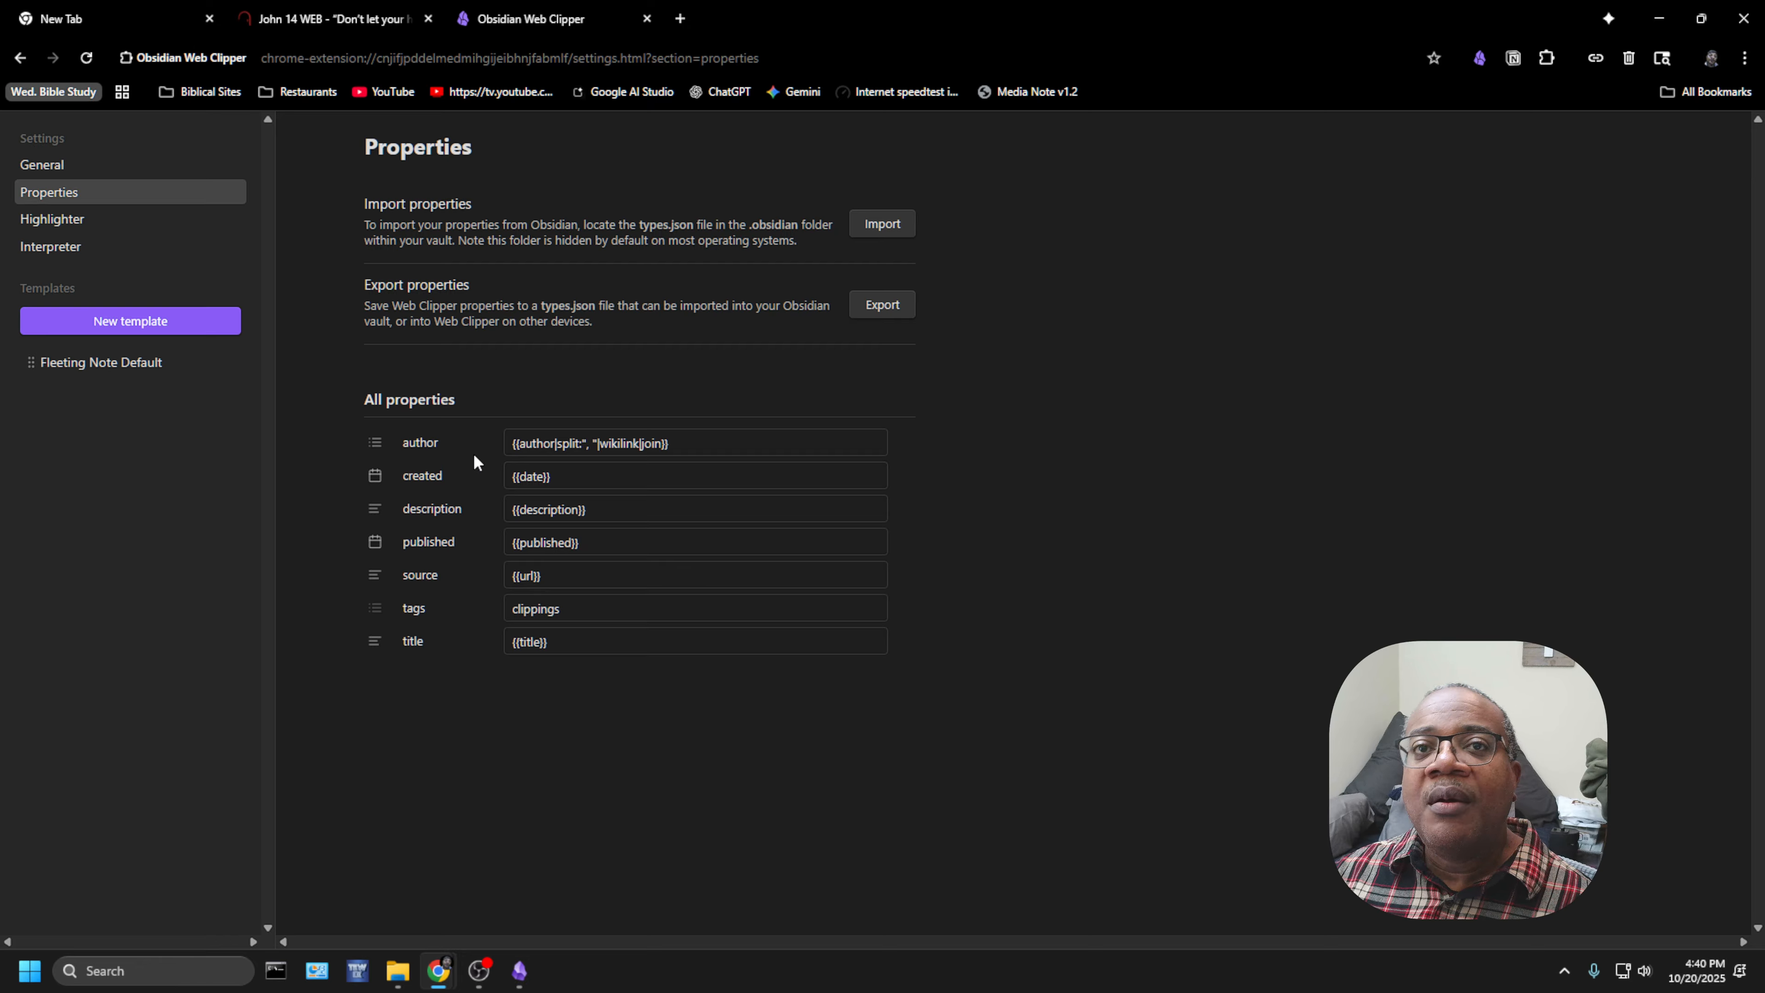
click(99, 231)
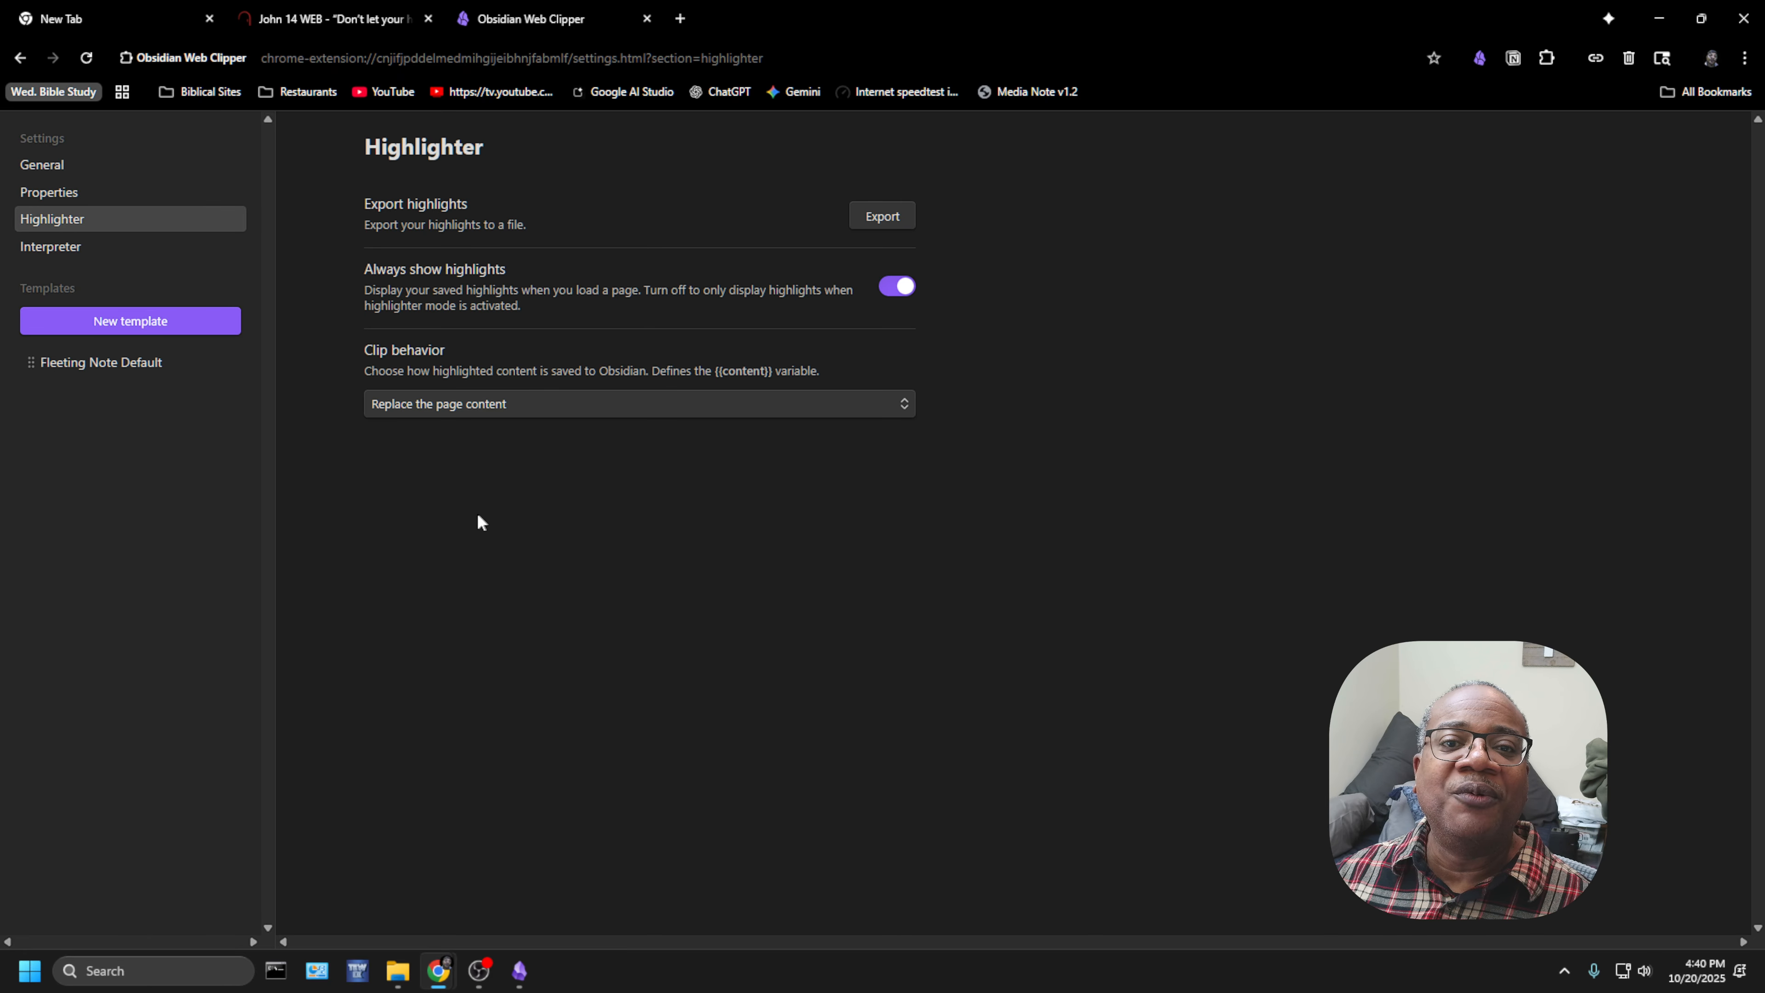
click(71, 247)
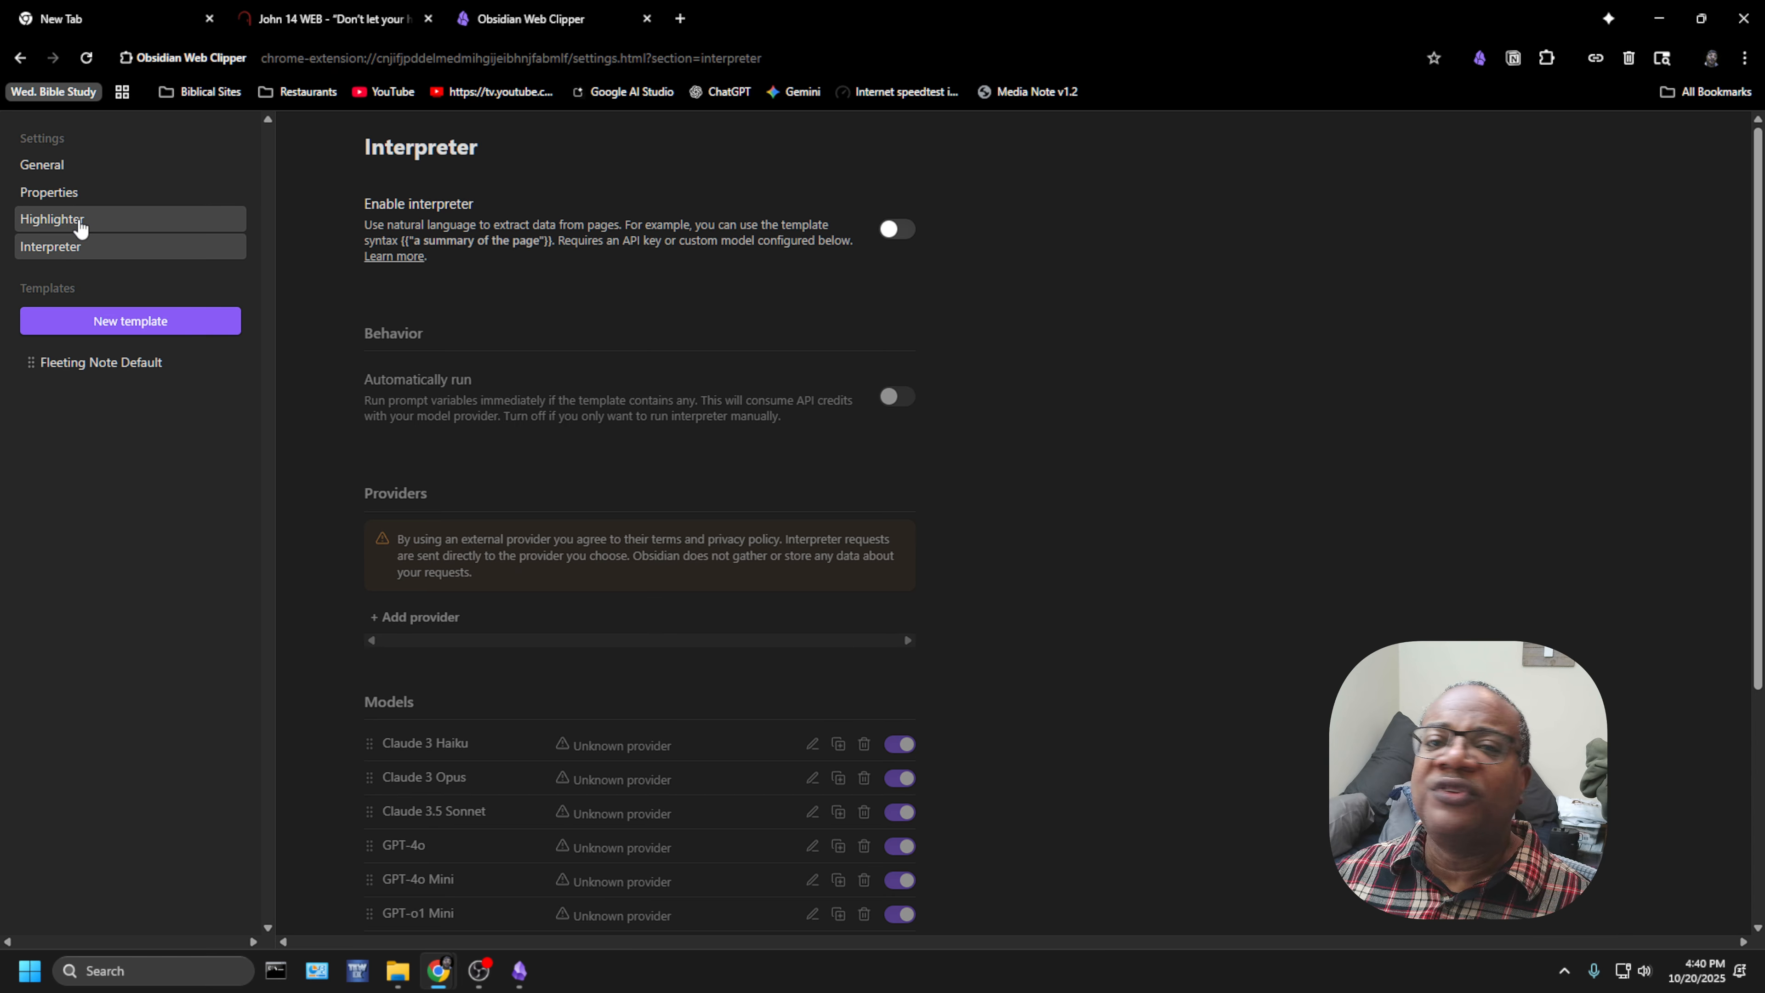
click(85, 178)
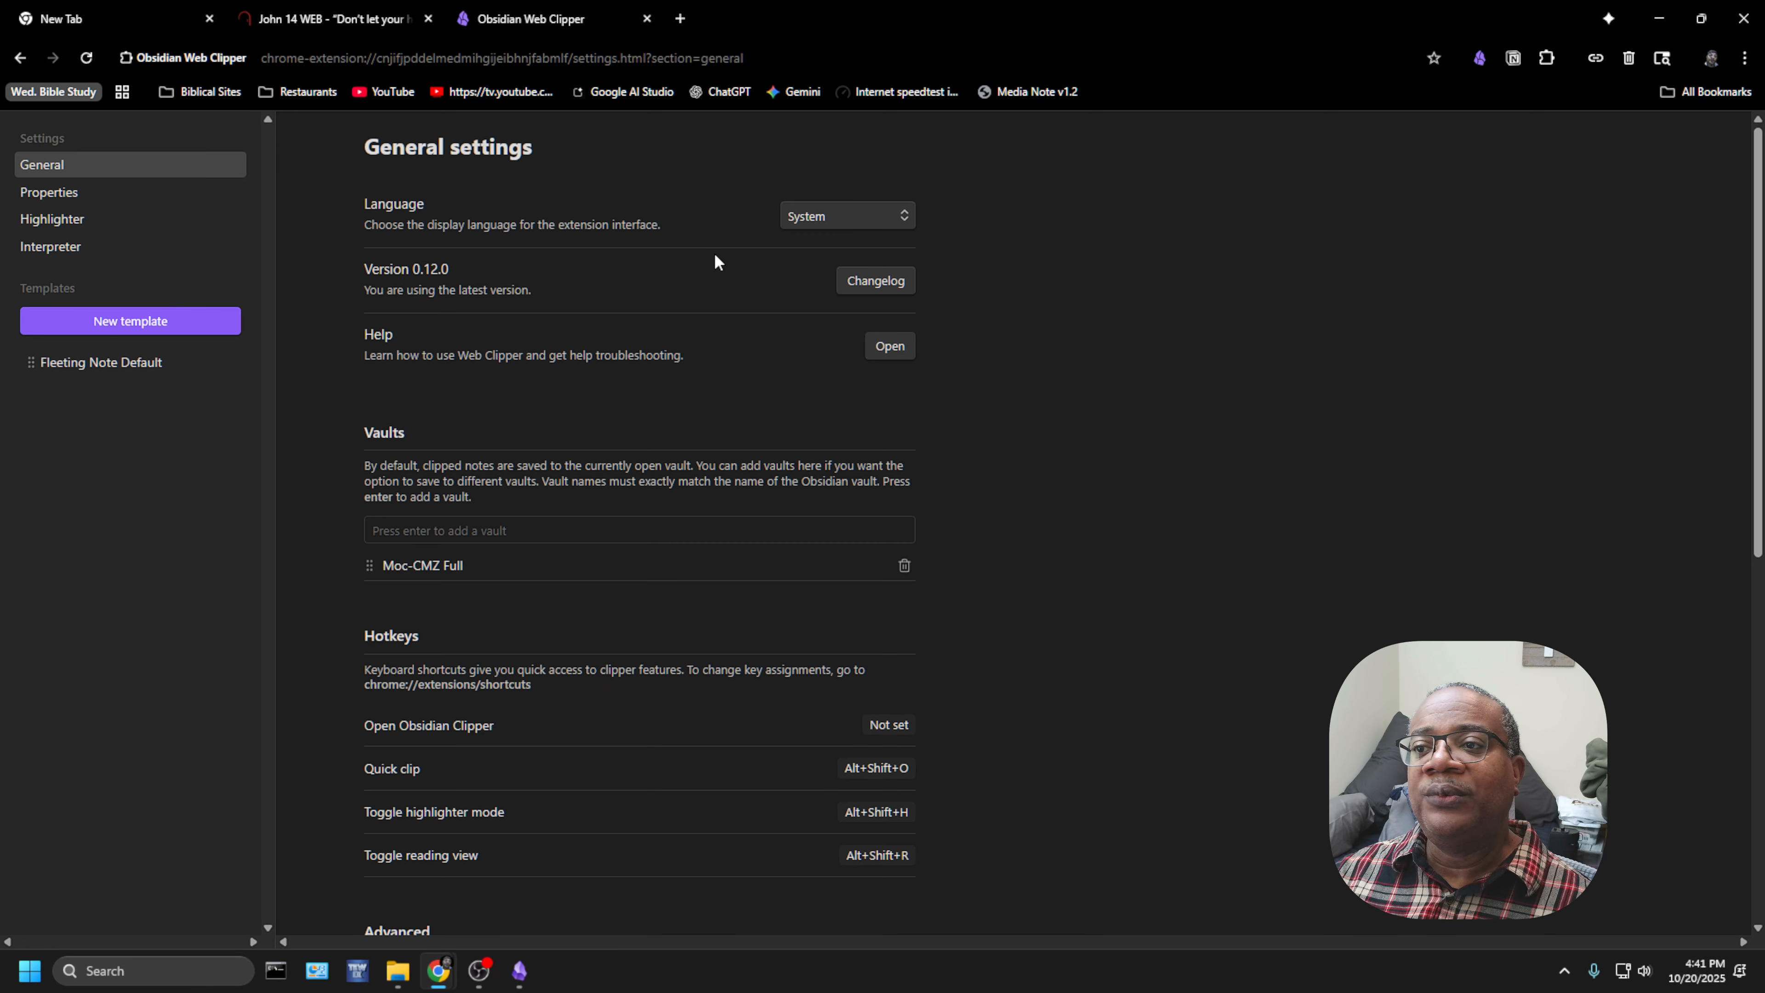
- Add a vault named "Test" to the Web Clipper's vault list and remove it again
scroll(1062, 486, down, 1)
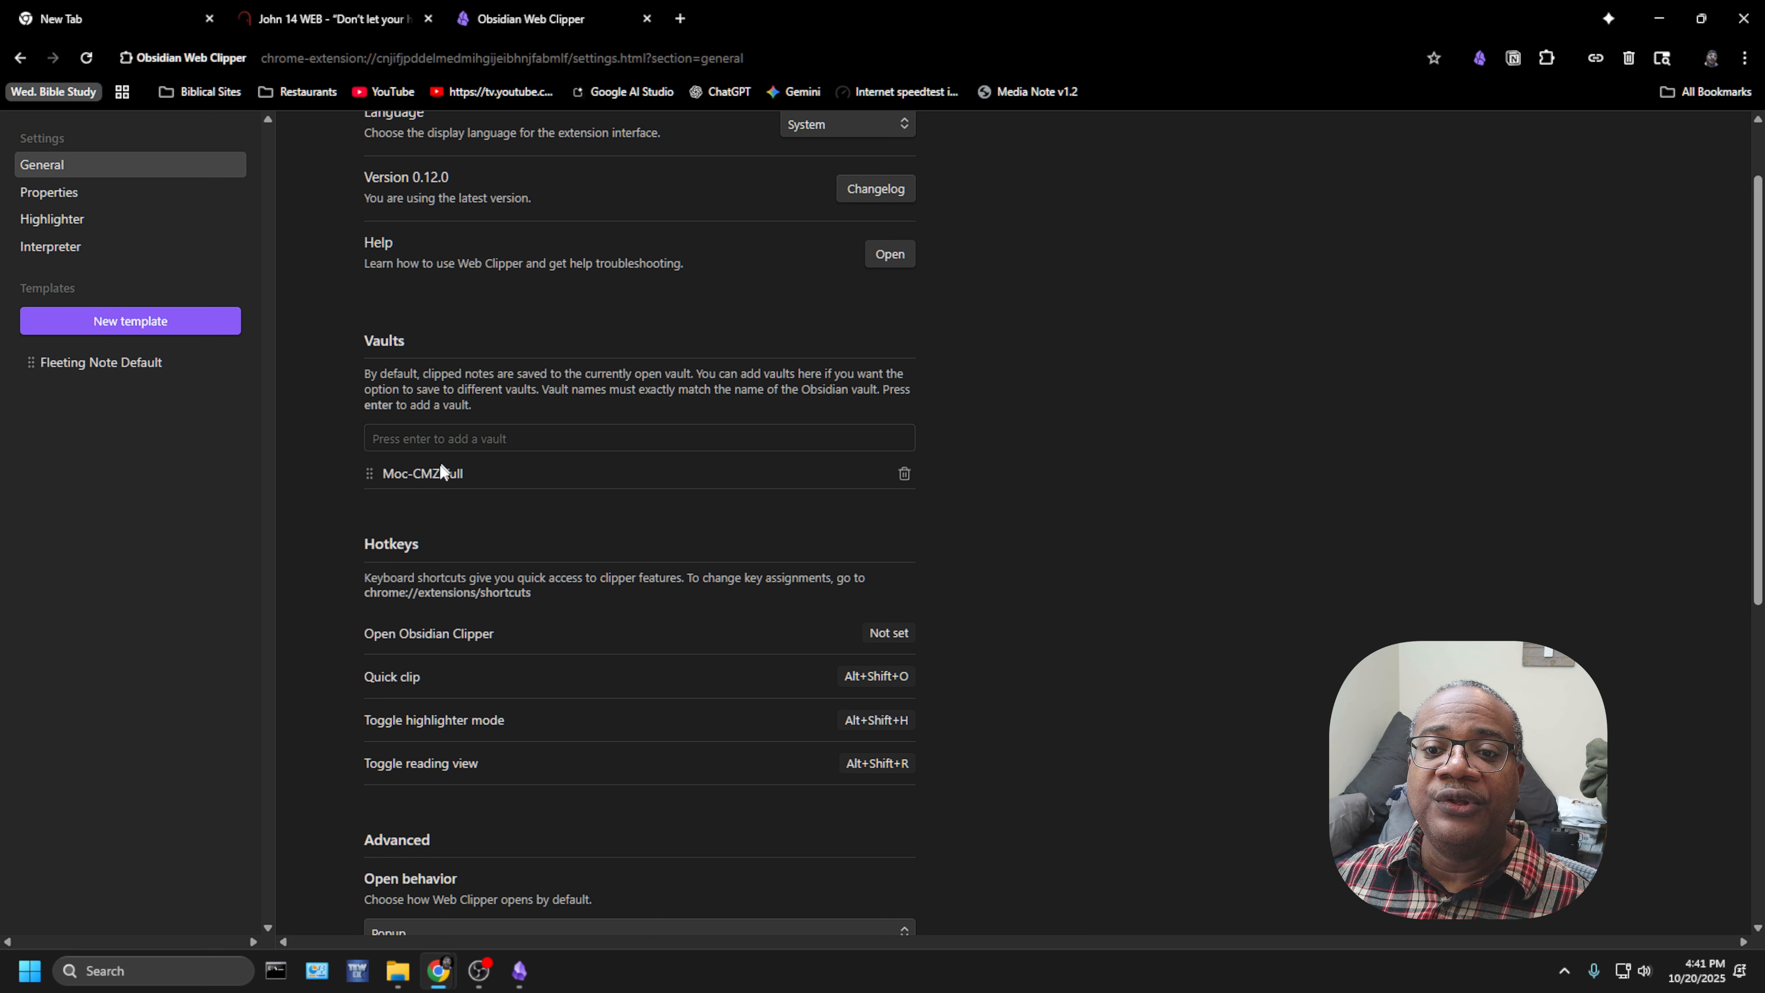
click(395, 439)
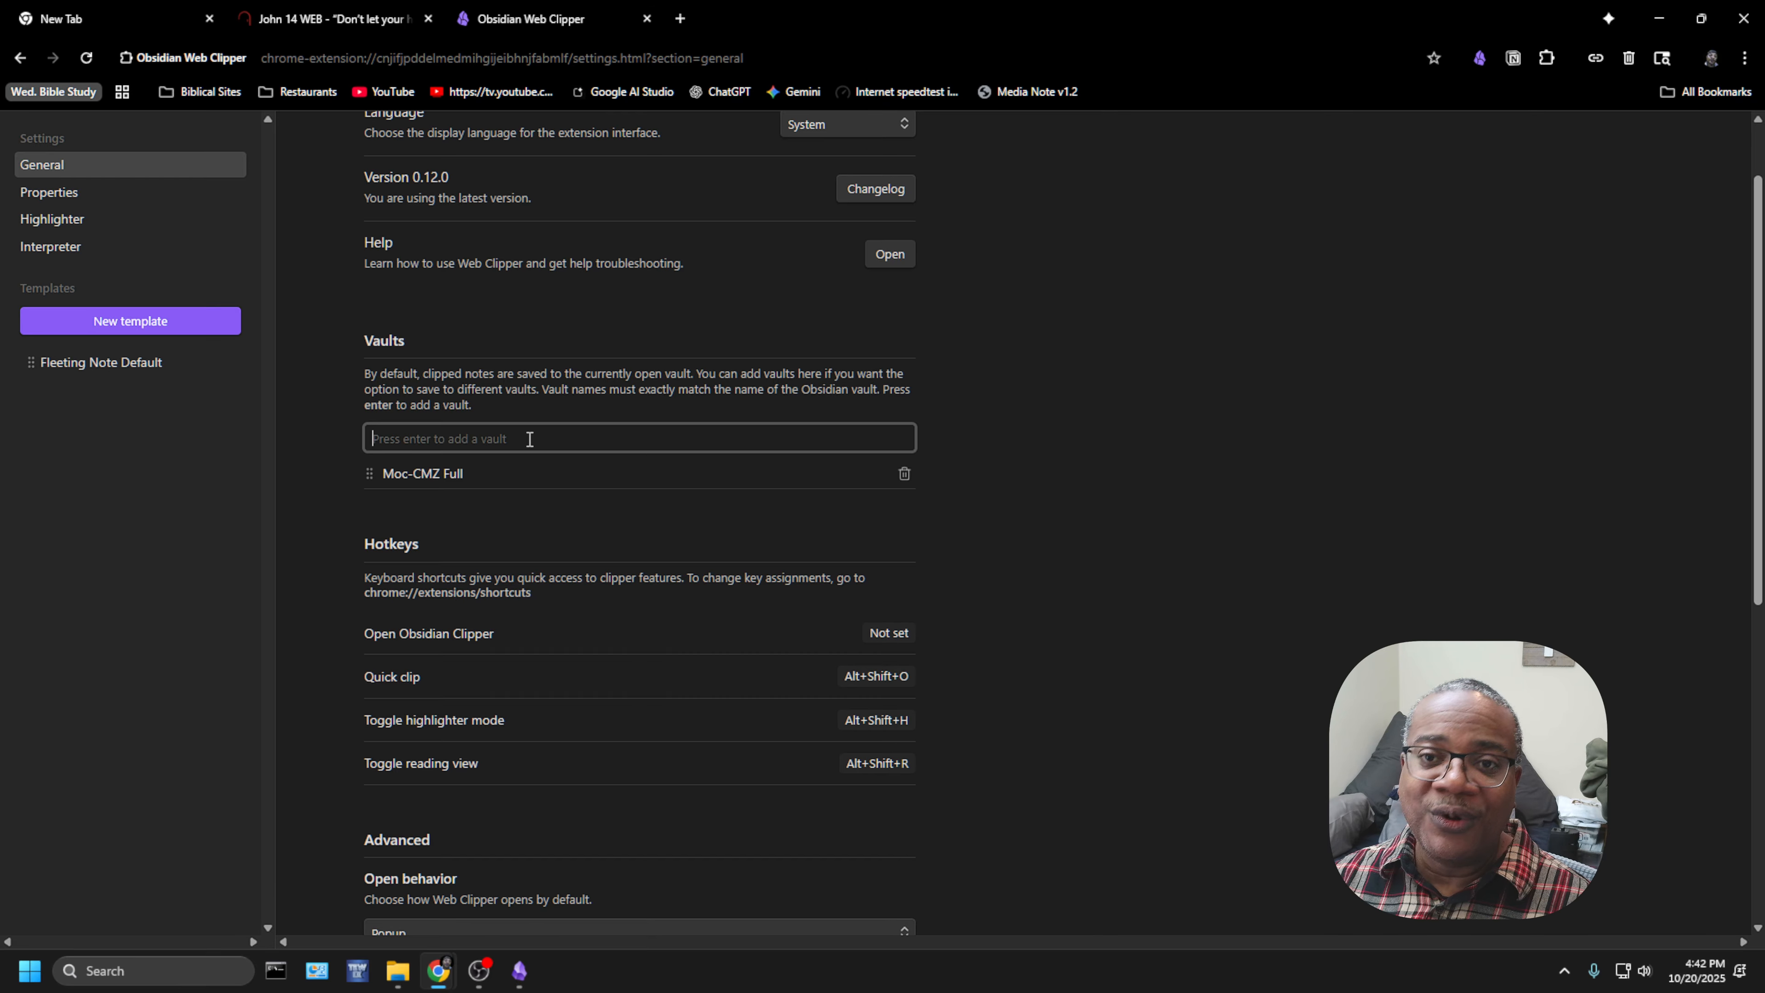
text(Test)
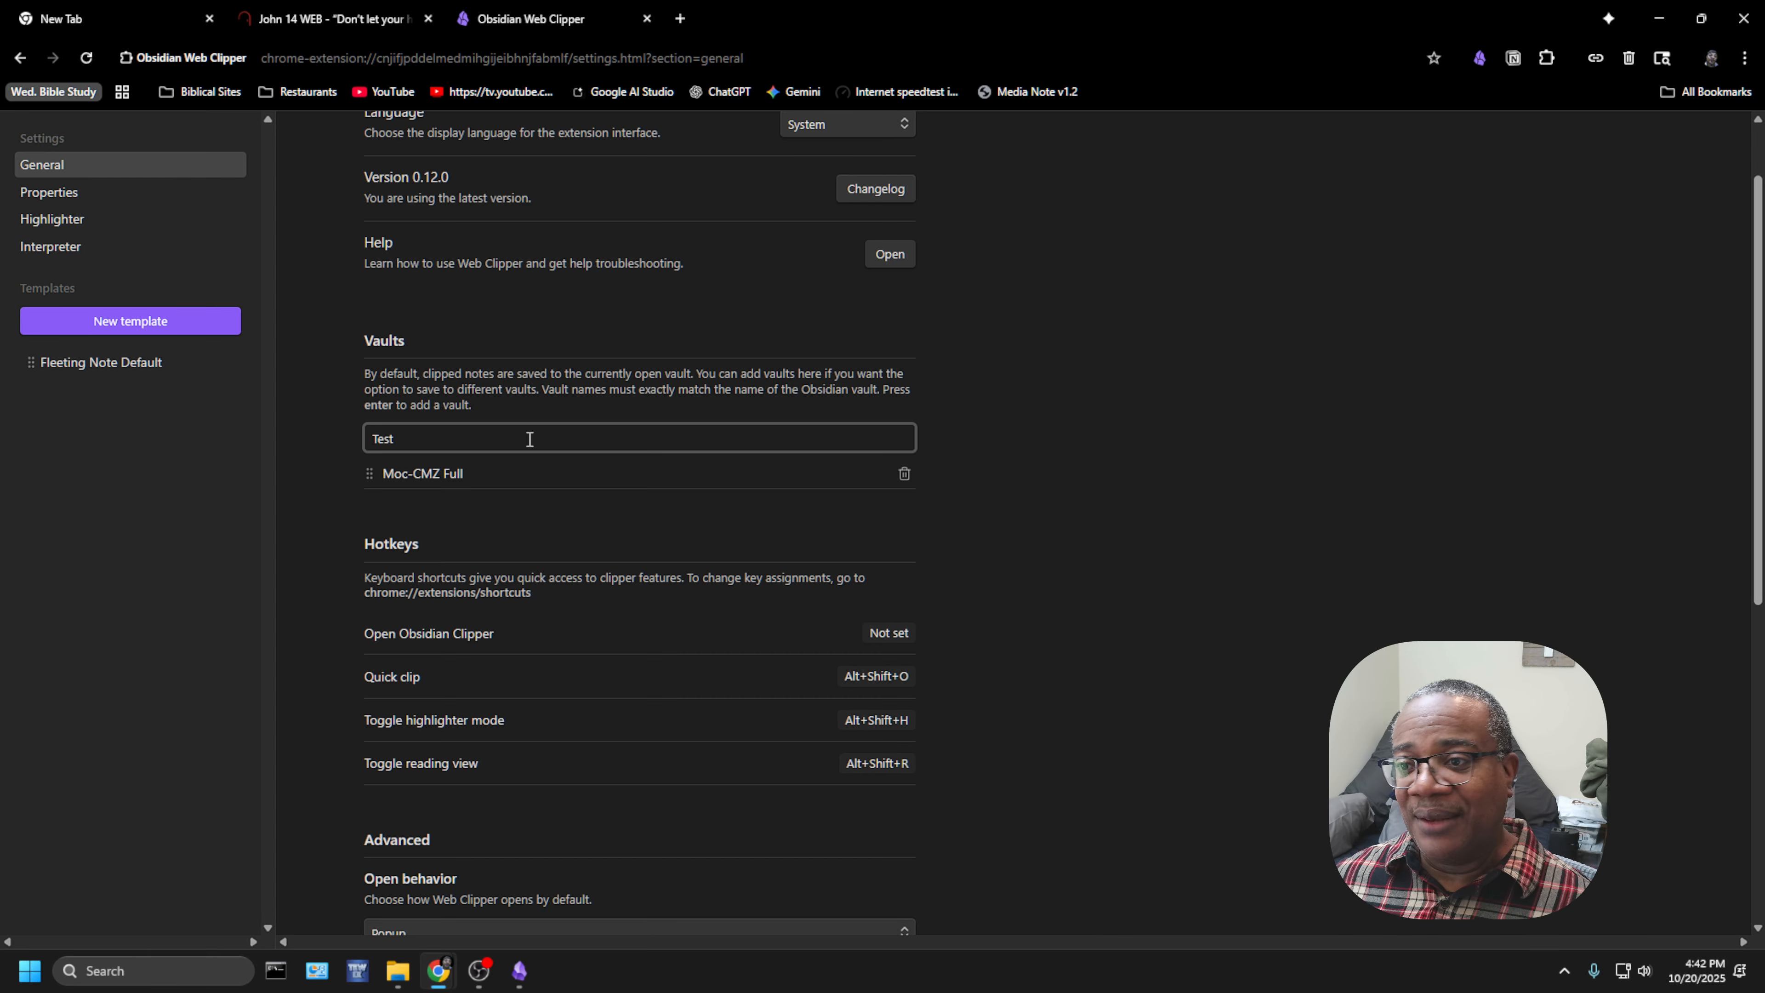
key(Return)
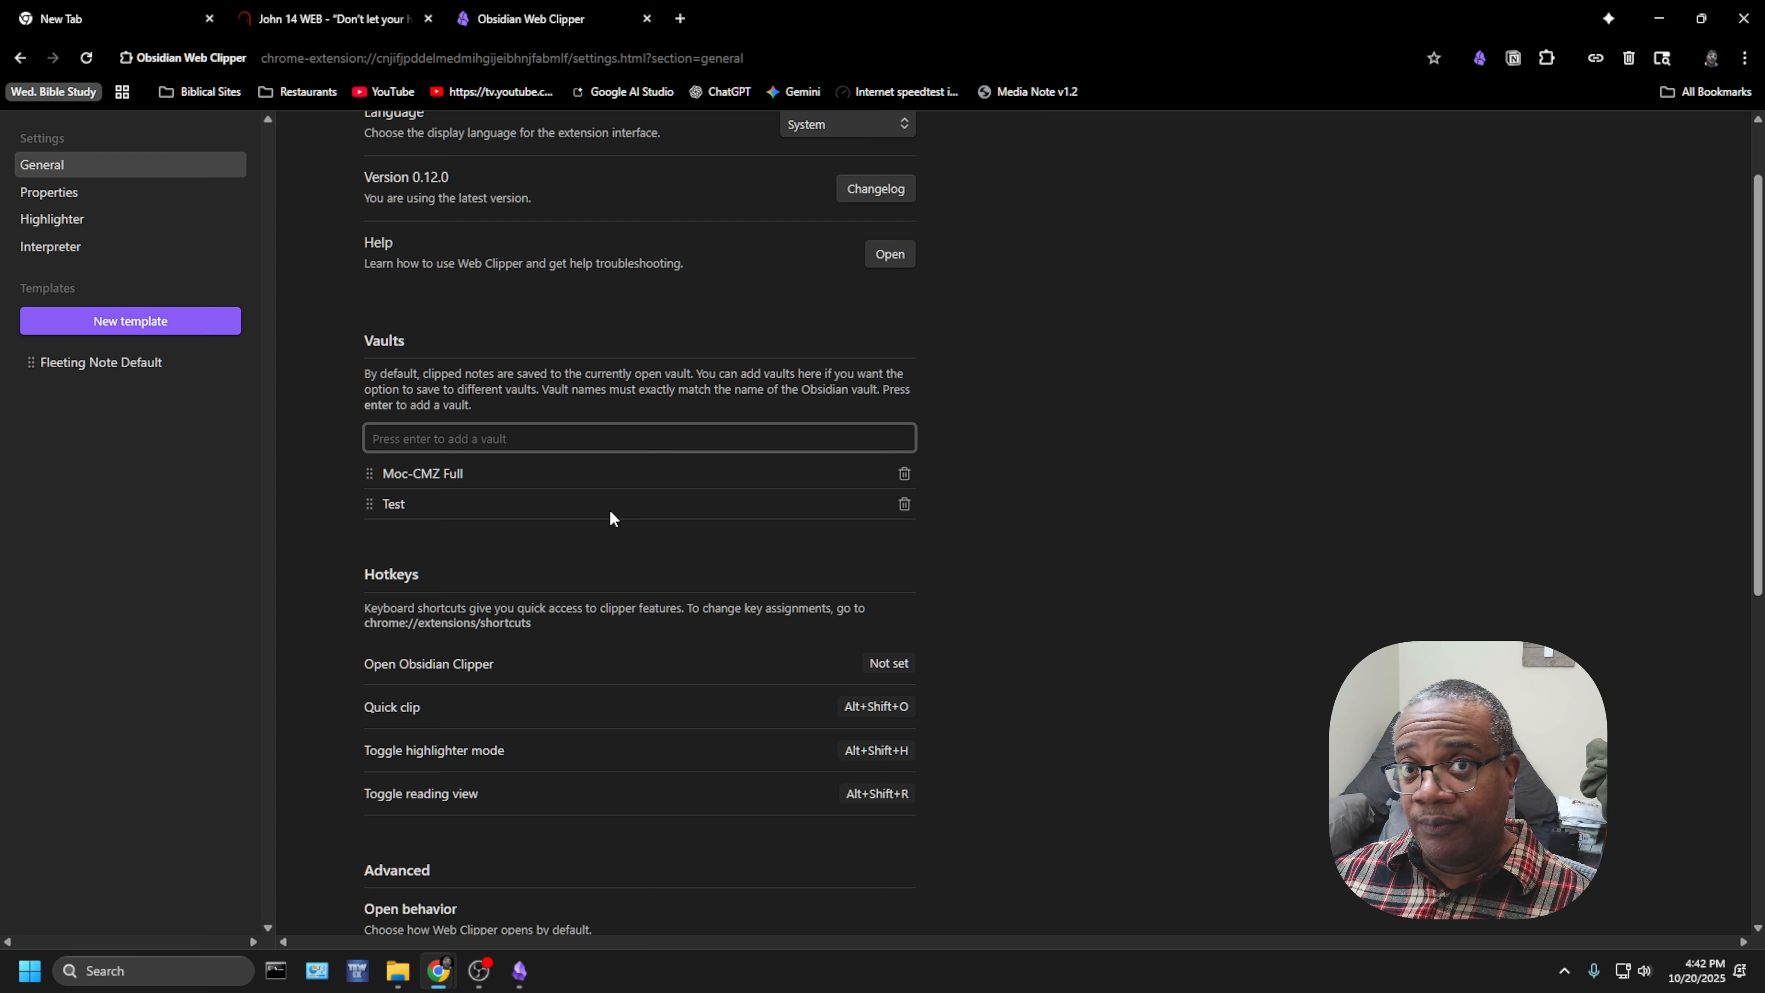
click(904, 503)
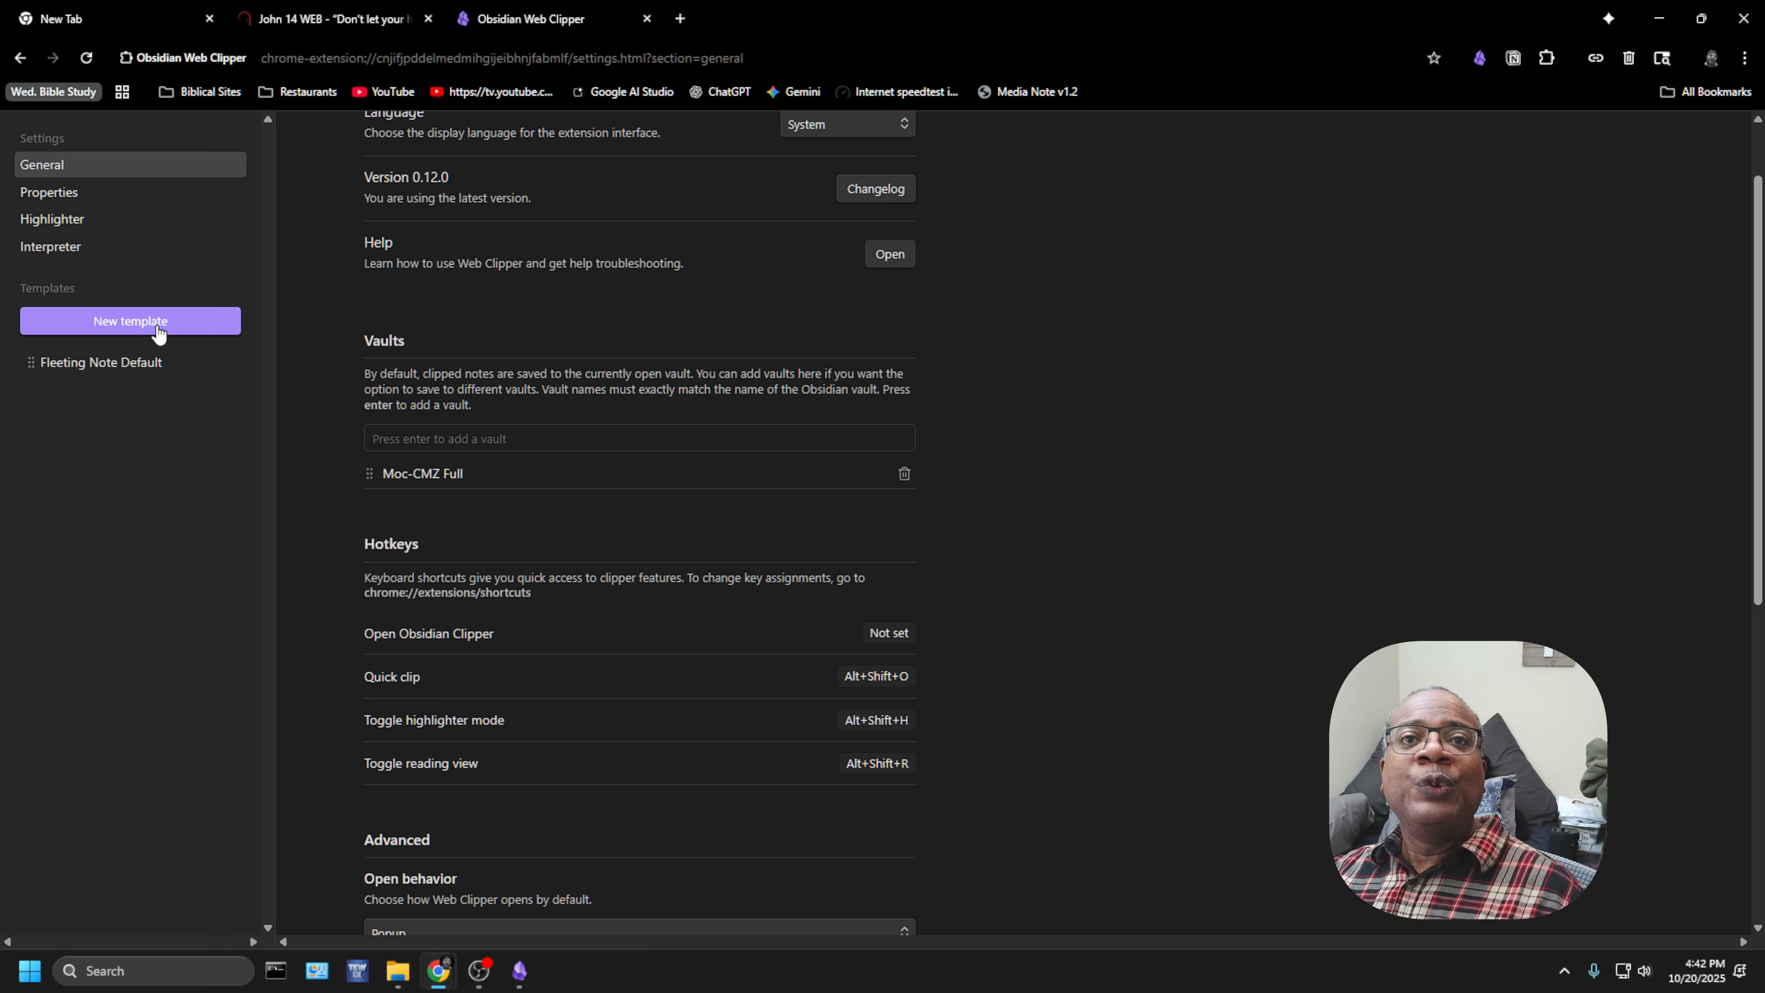
- Create a new clipping template and name it "Test template"
click(134, 328)
scroll(1060, 449, up, 2)
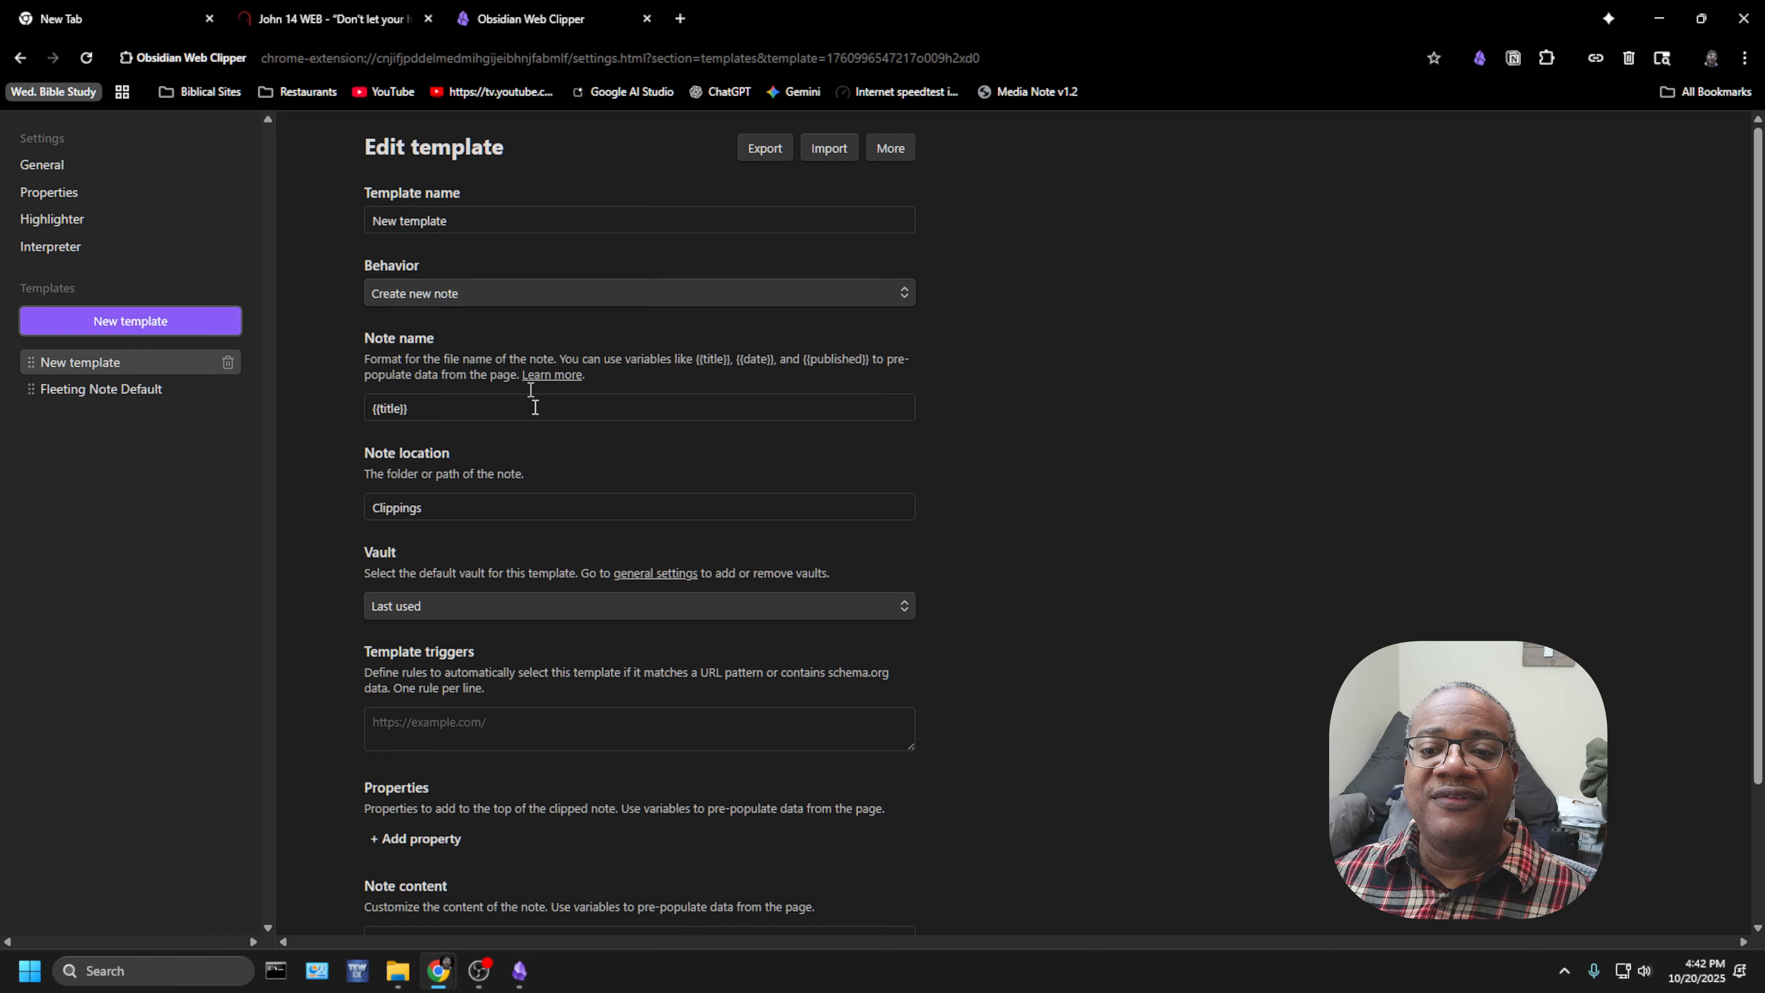
drag(465, 222, 352, 233)
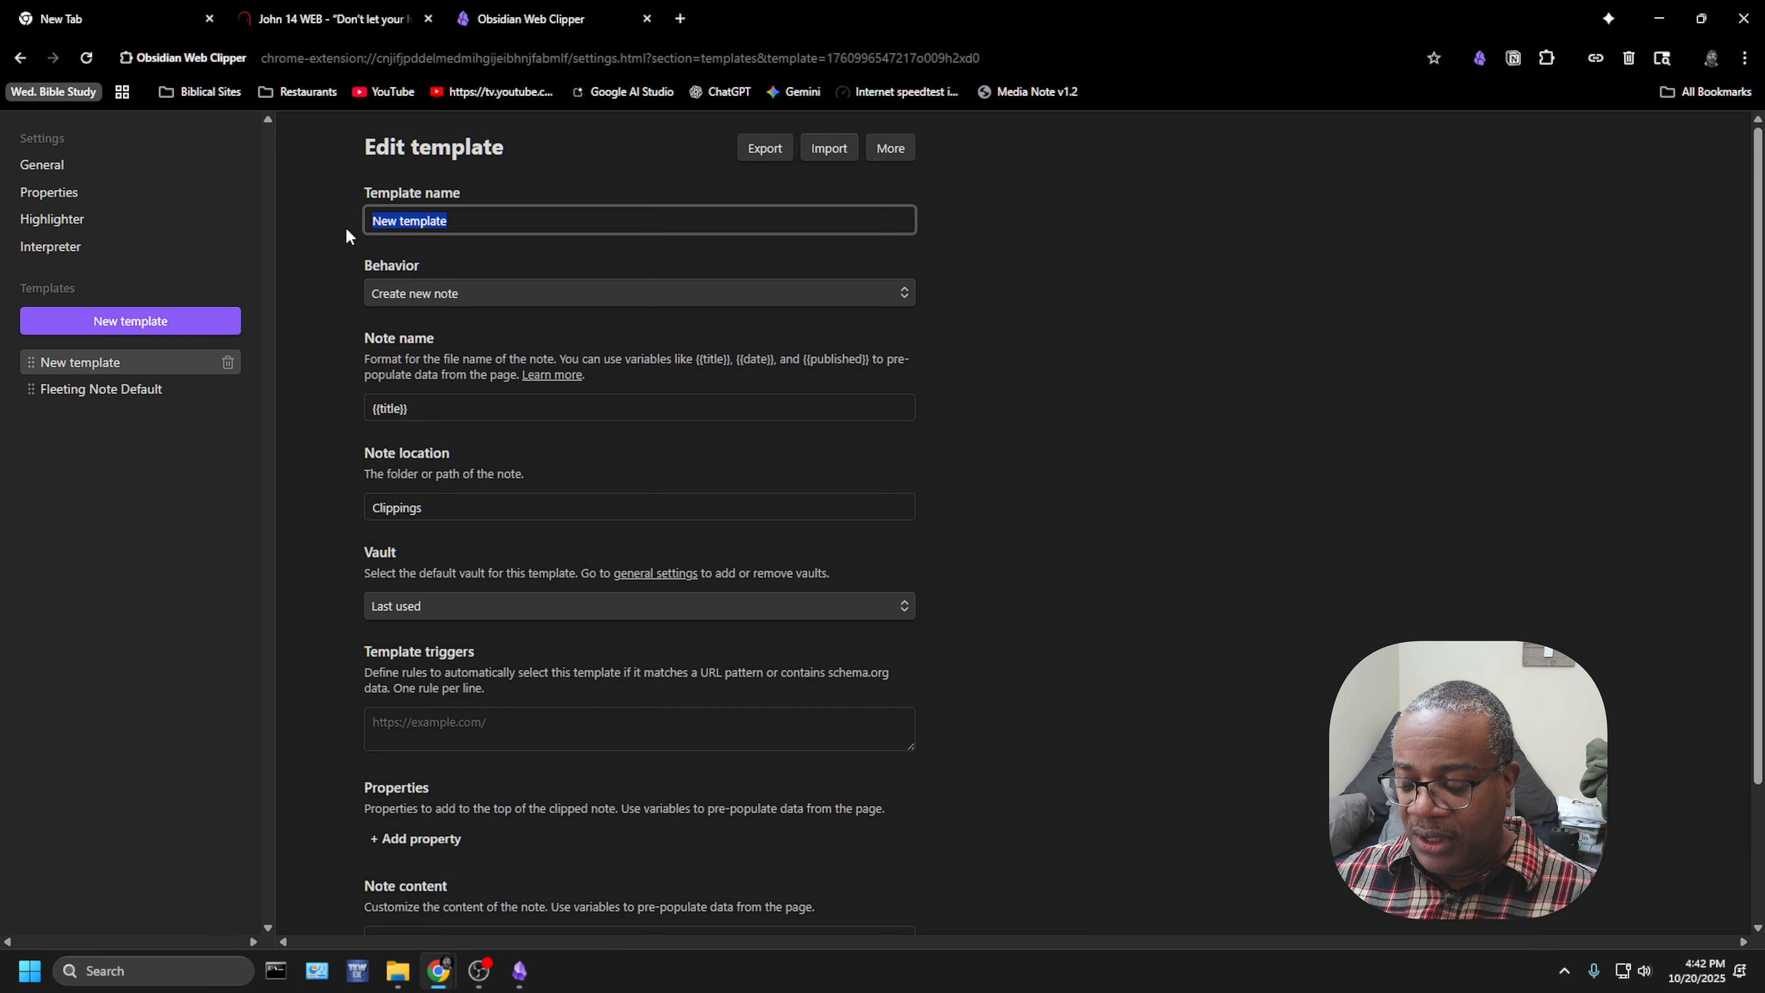
key(Right)
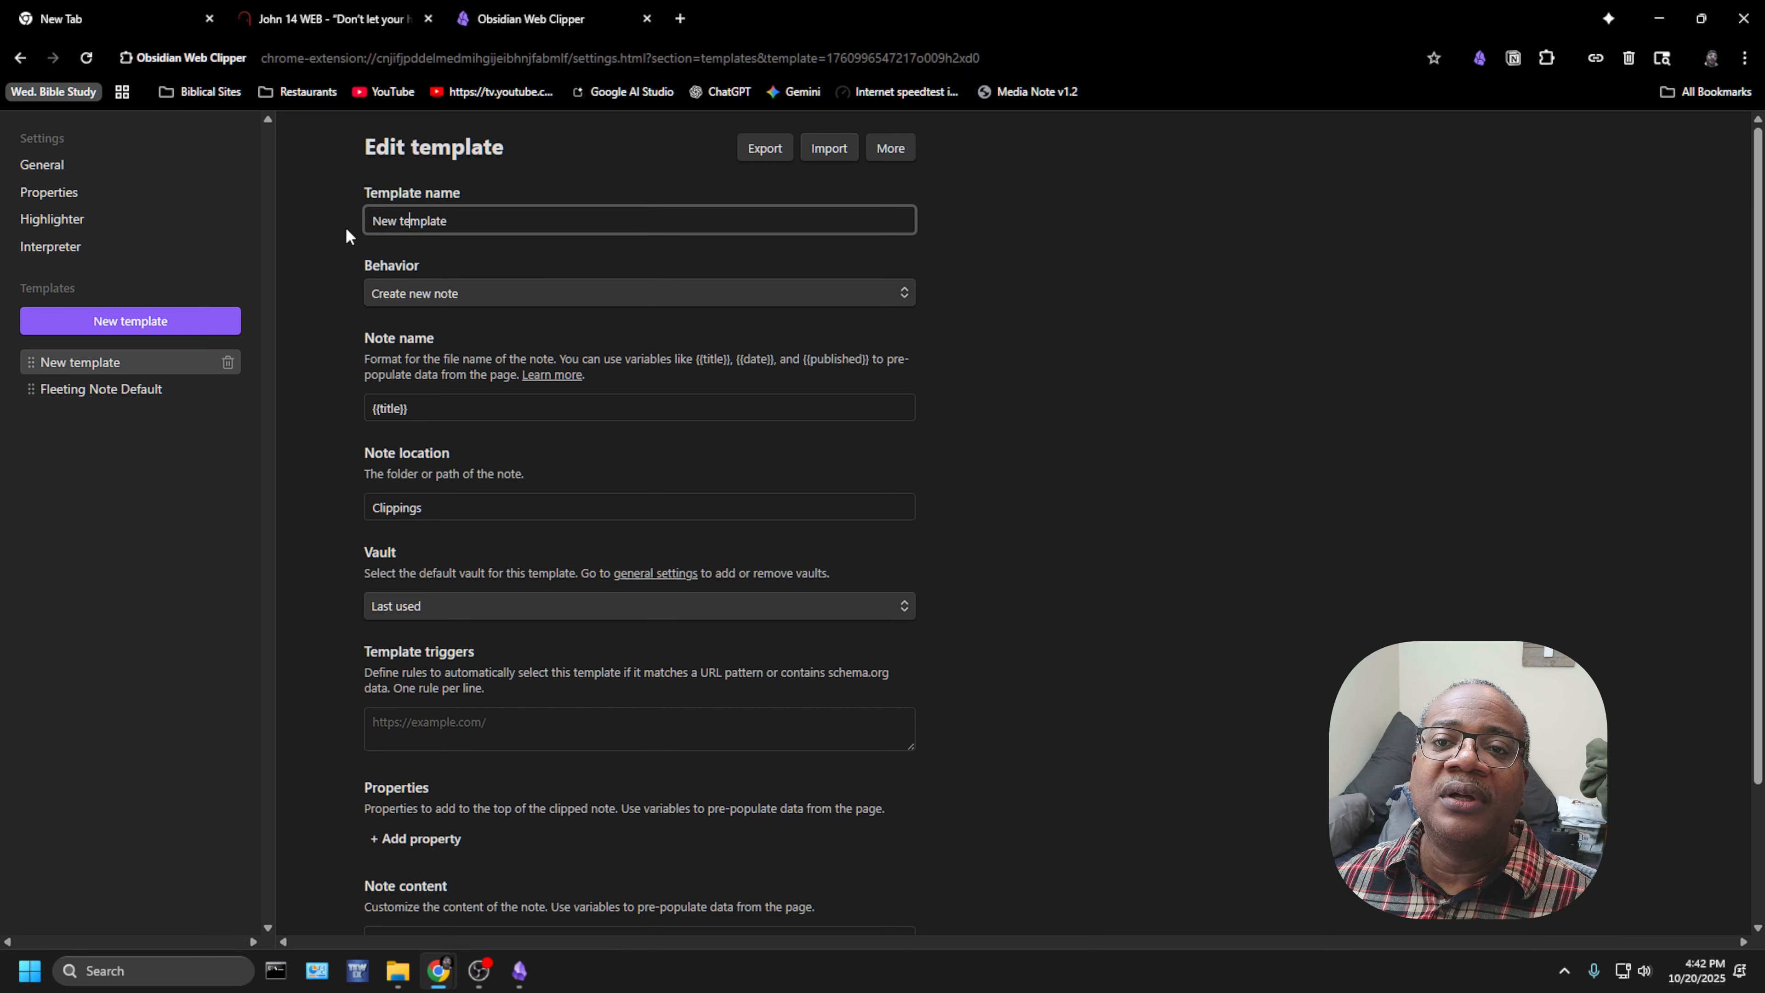
key(ctrl+Left)
key(BackSpace)
key(BackSpace)
key(BackSpace)
key(BackSpace)
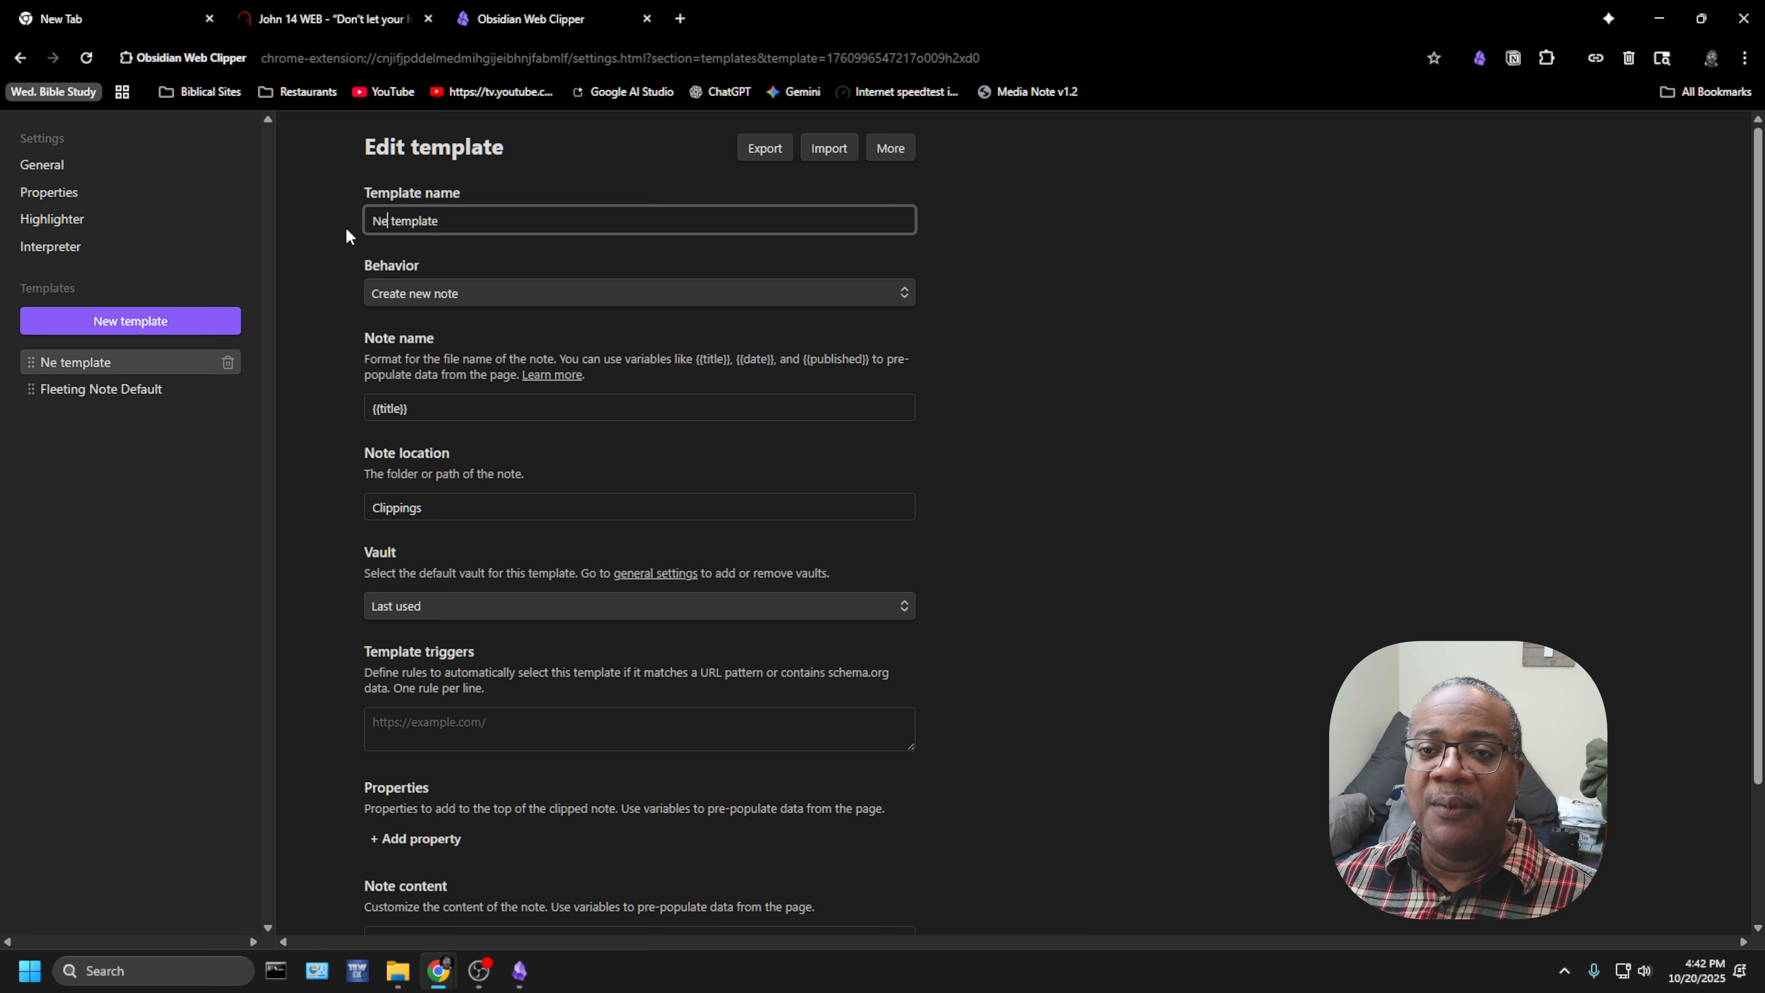
text(Test)
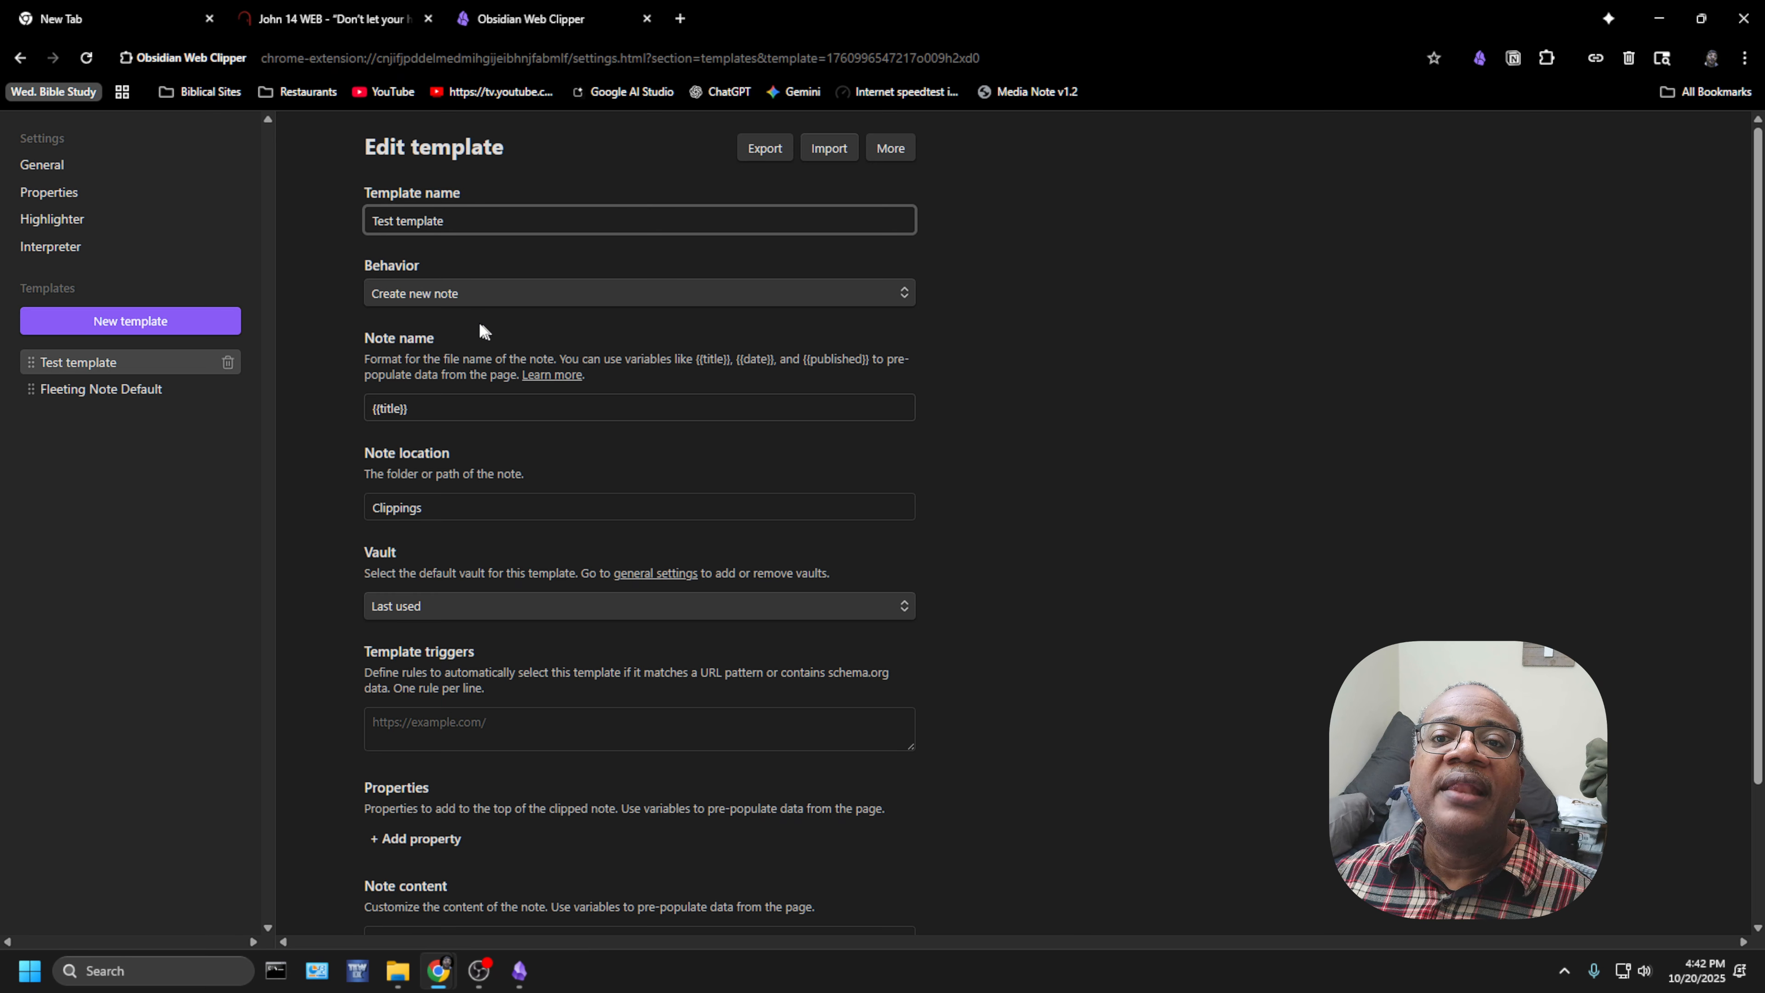
- Review the note behavior options for Test template and choose Create new note
click(899, 301)
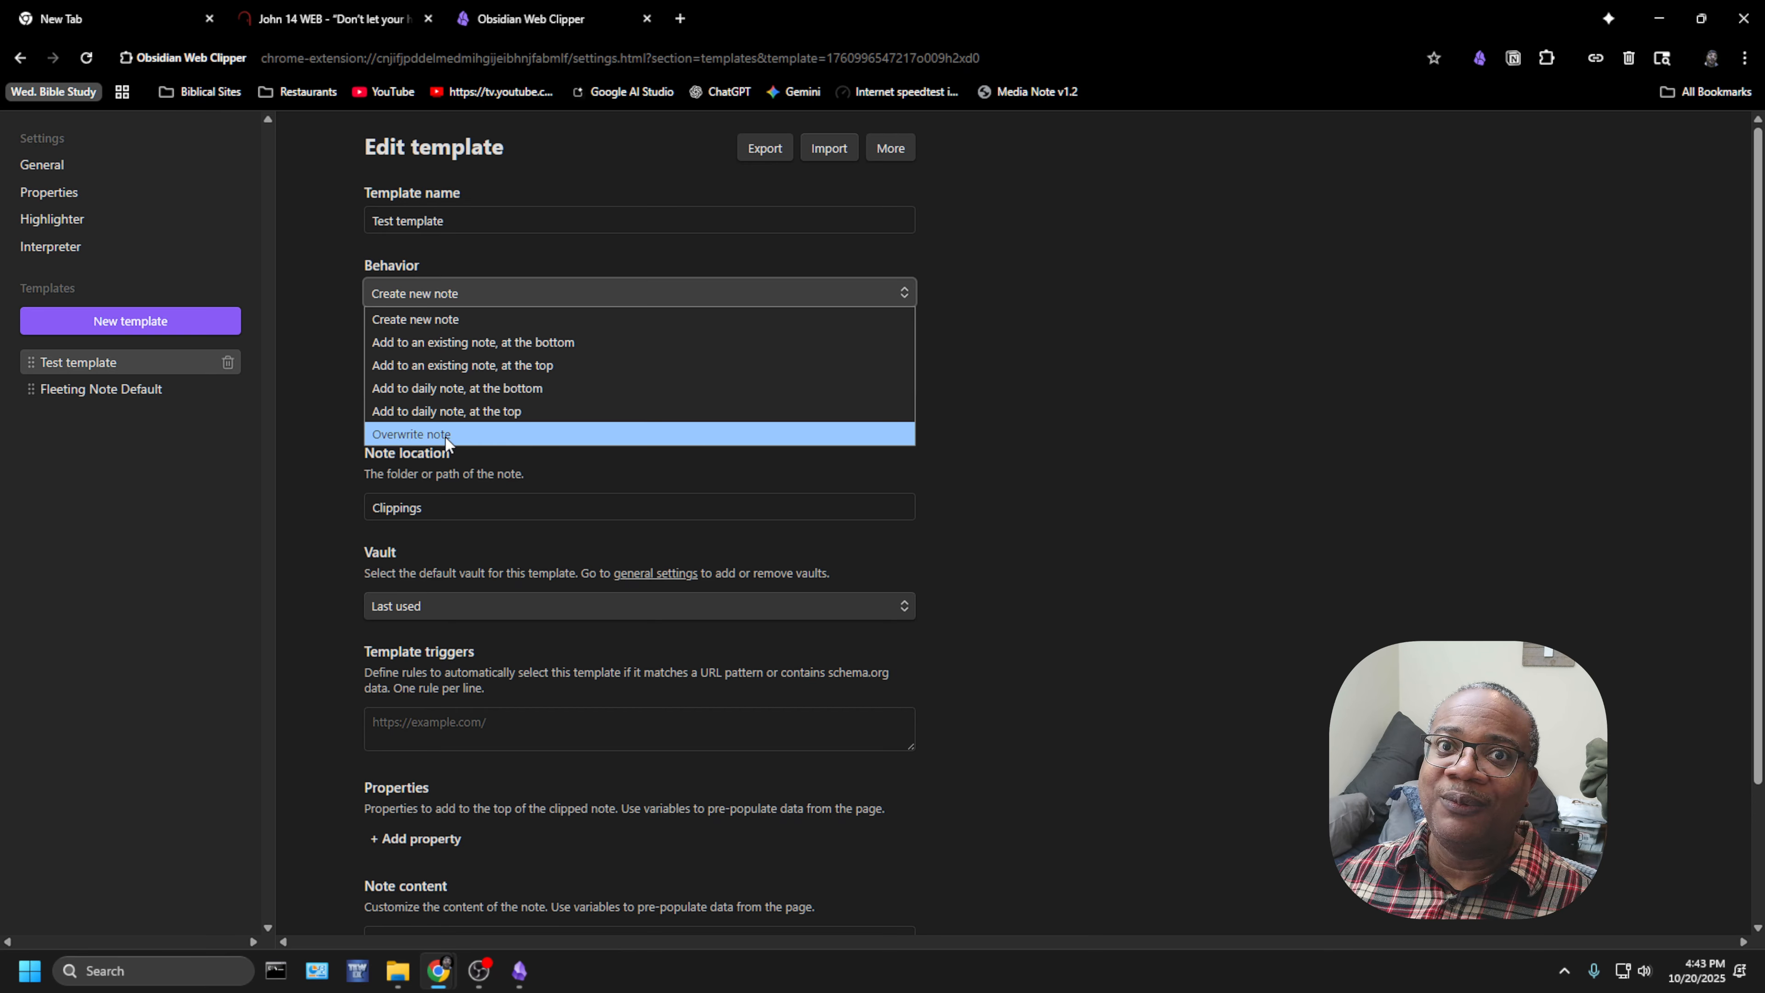
click(464, 321)
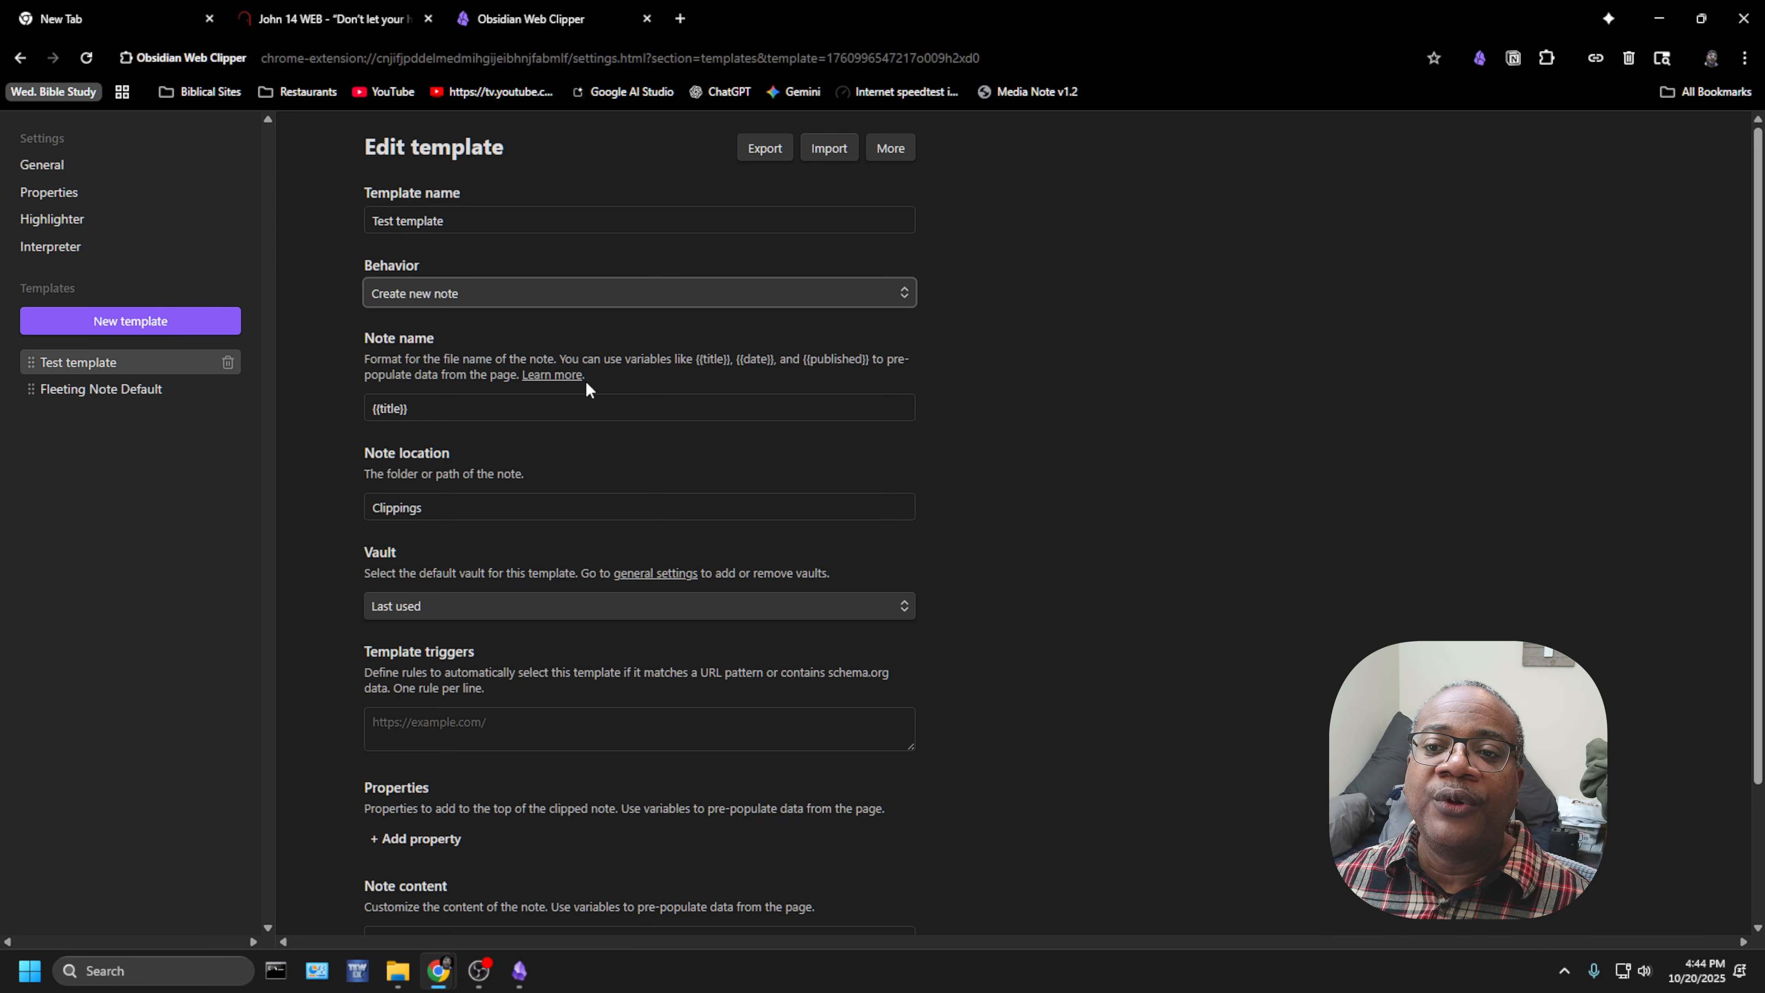
- Read the Obsidian Help list of preset variables for note names, and return to the Test template's settings
click(561, 376)
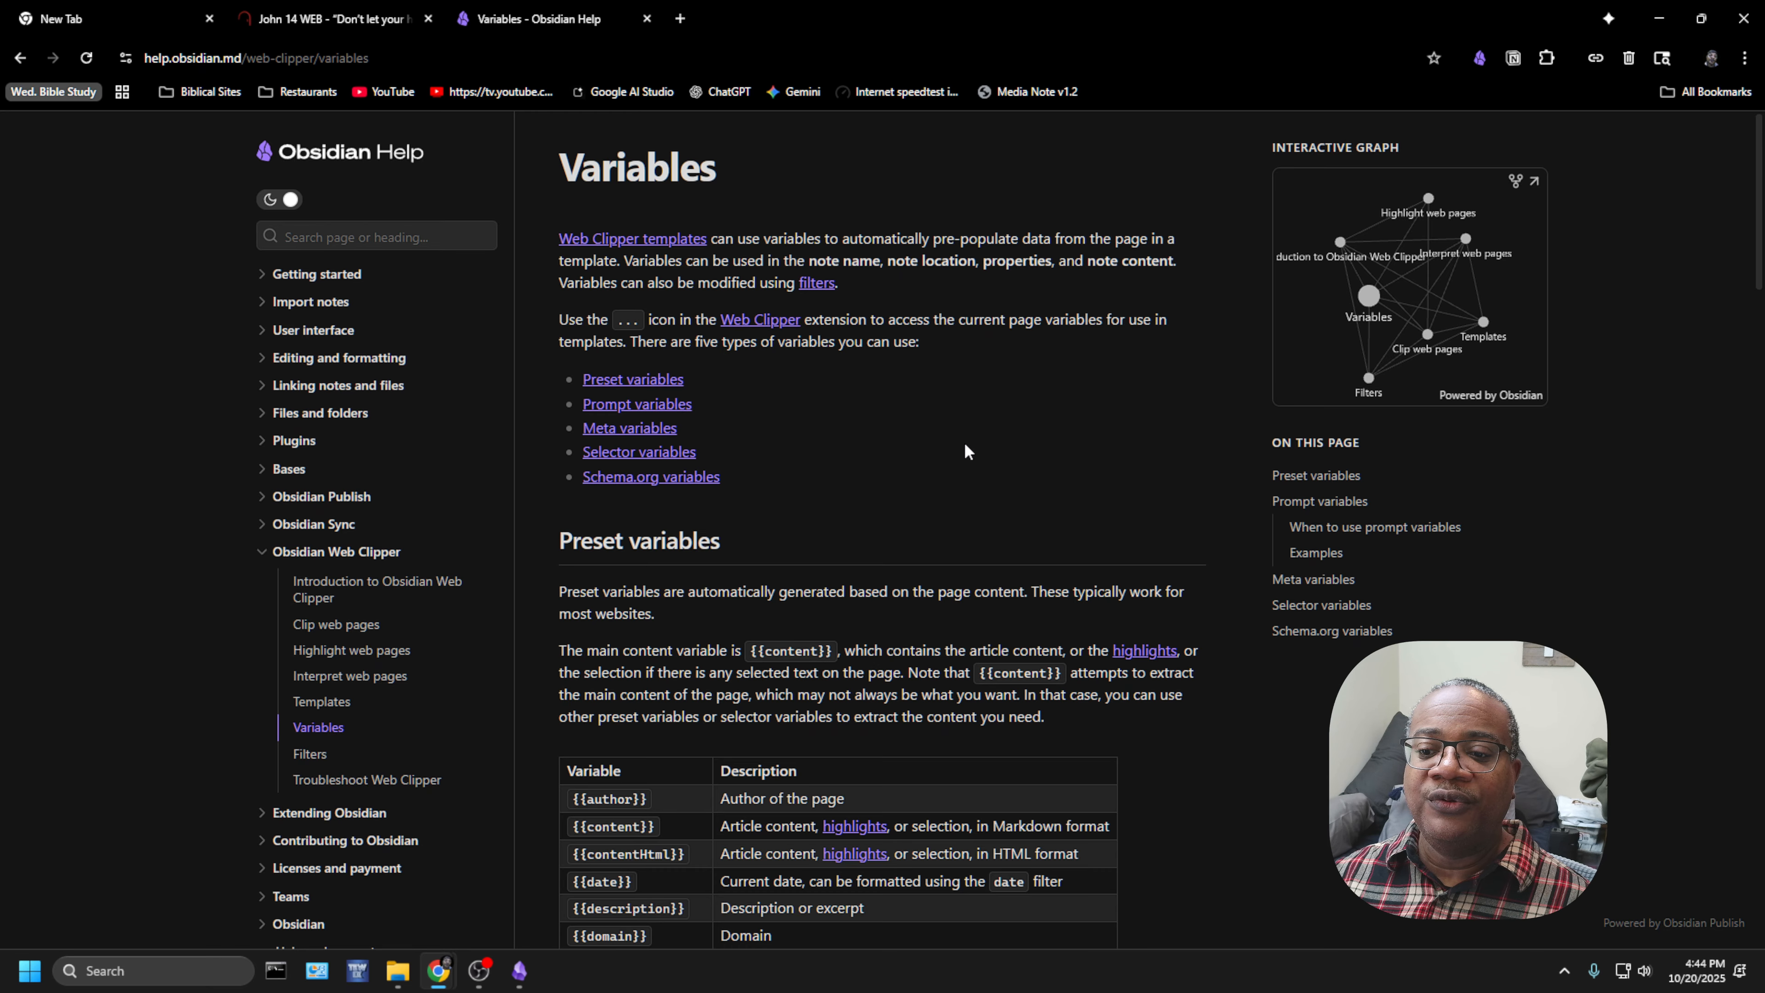
scroll(965, 451, down, 5)
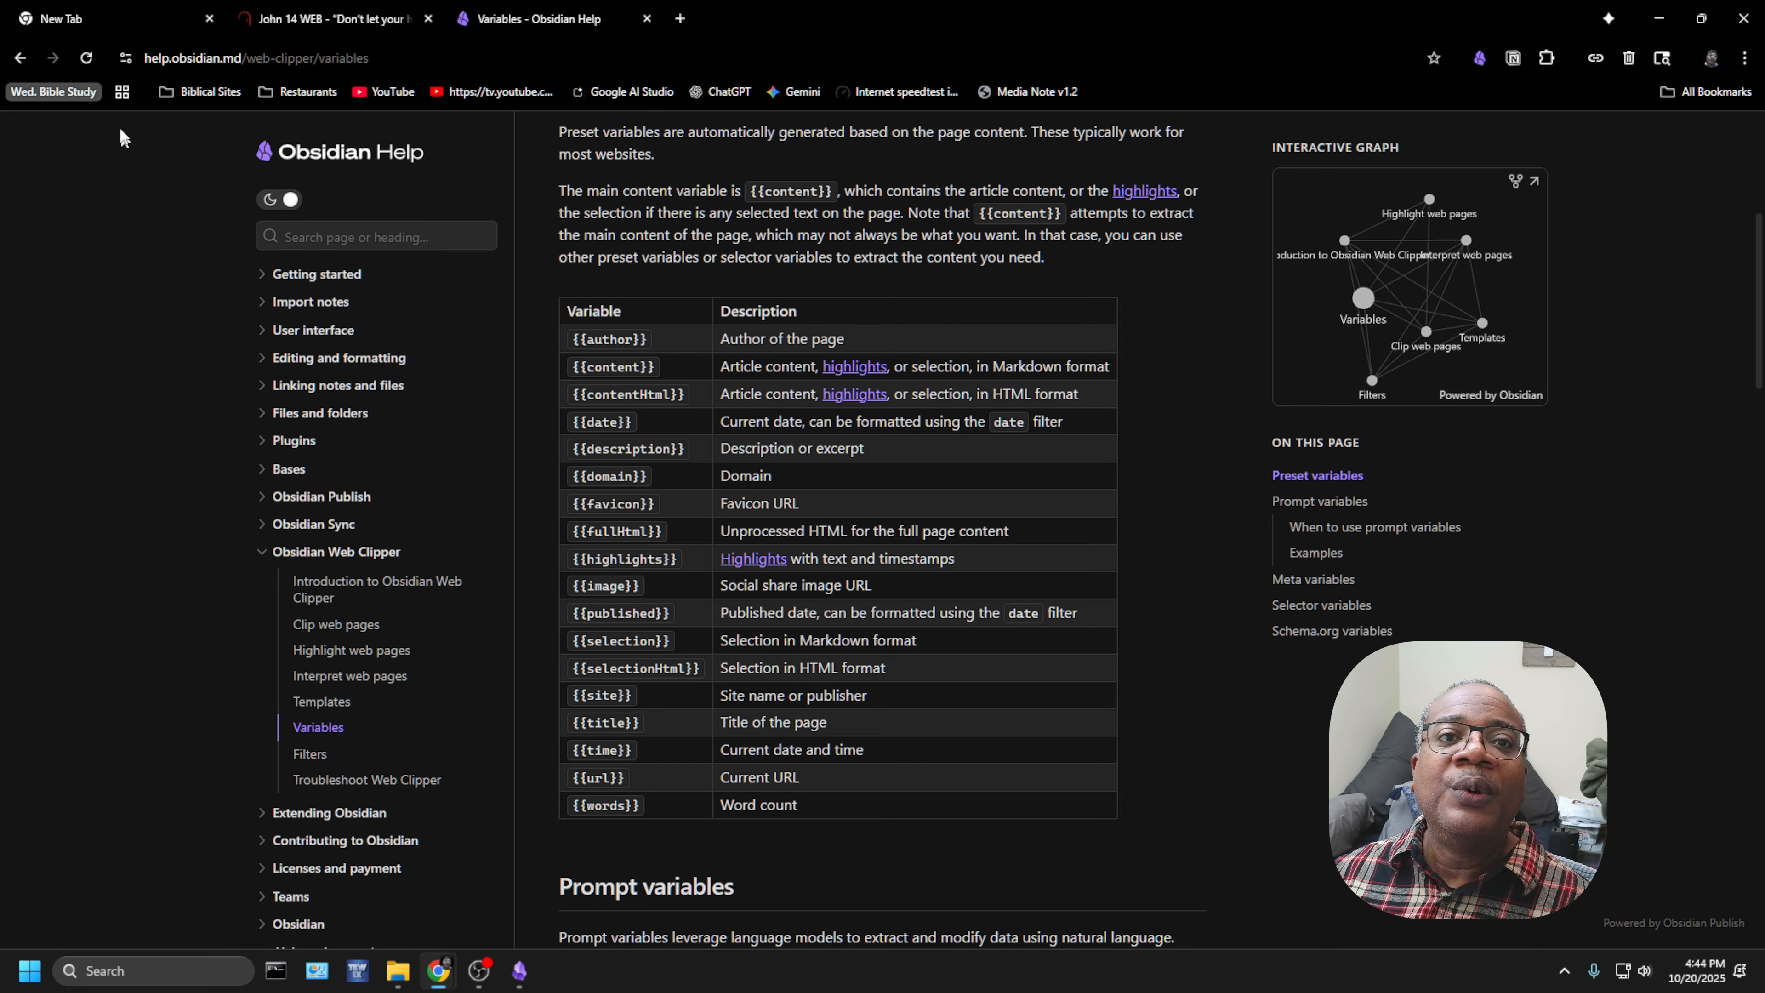
click(19, 62)
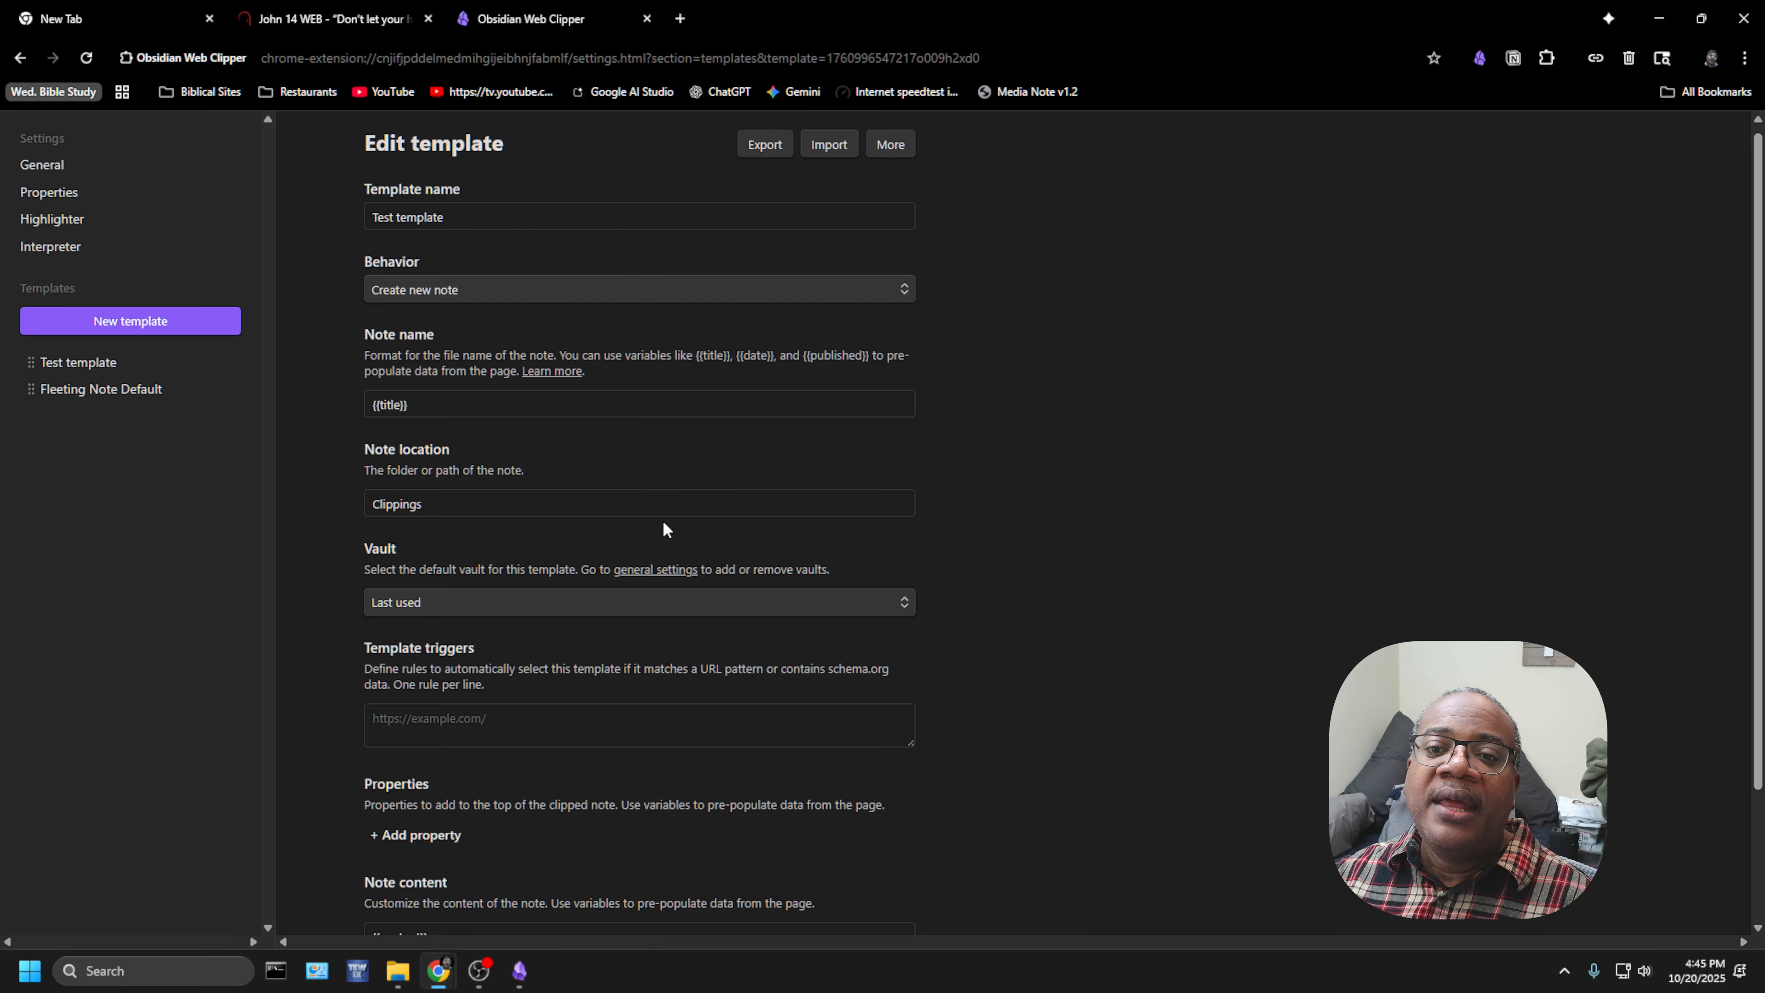
scroll(427, 378, down, 1)
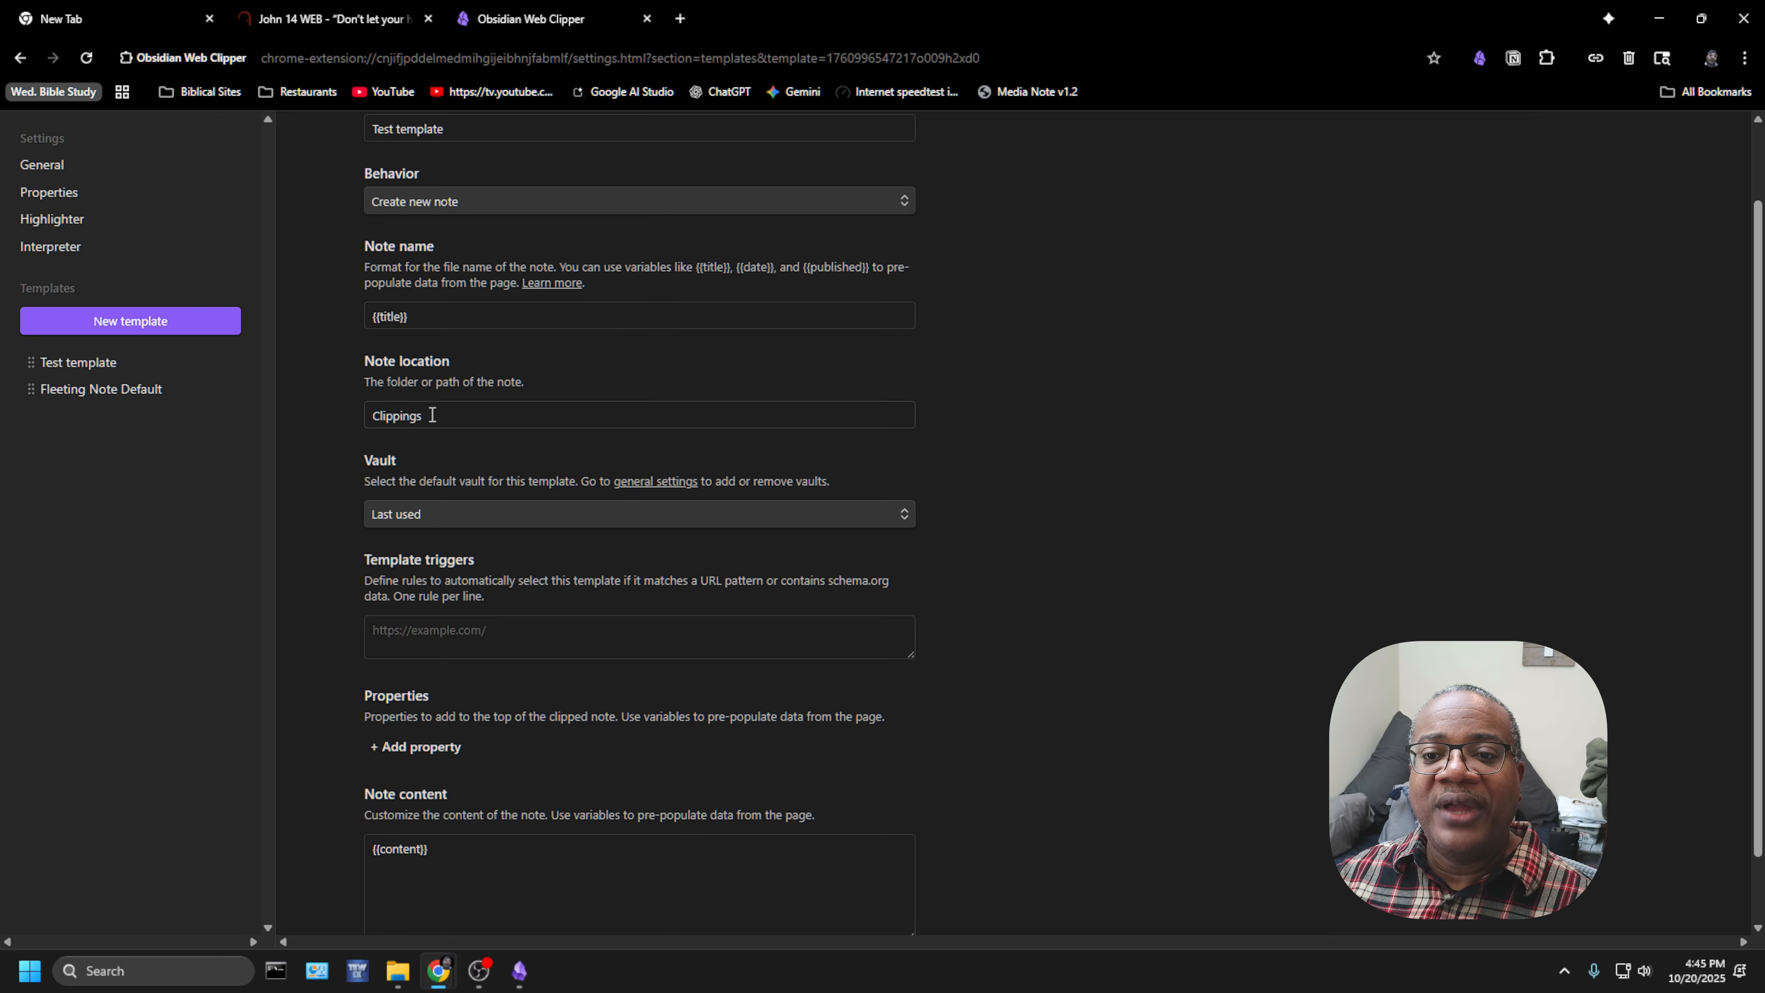
- Set the Test template's note location to the folder "Test Clips"
click(409, 417)
double_click(408, 417)
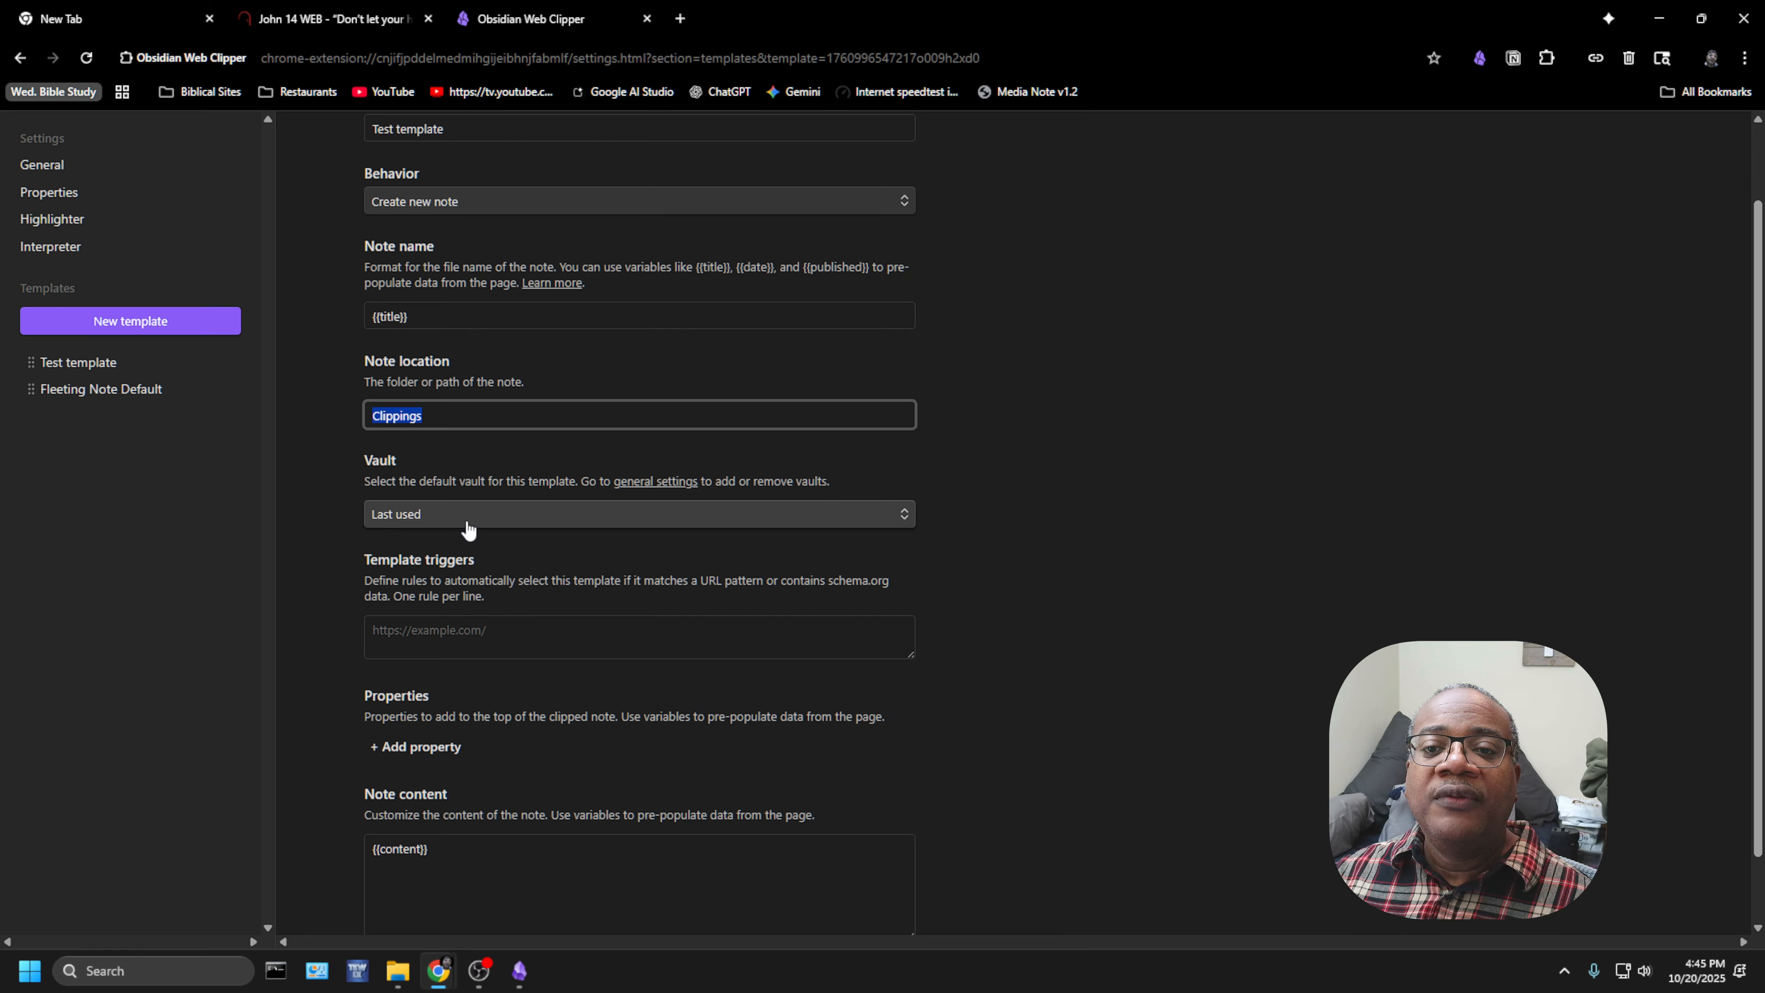
click(421, 415)
drag(421, 415, 369, 416)
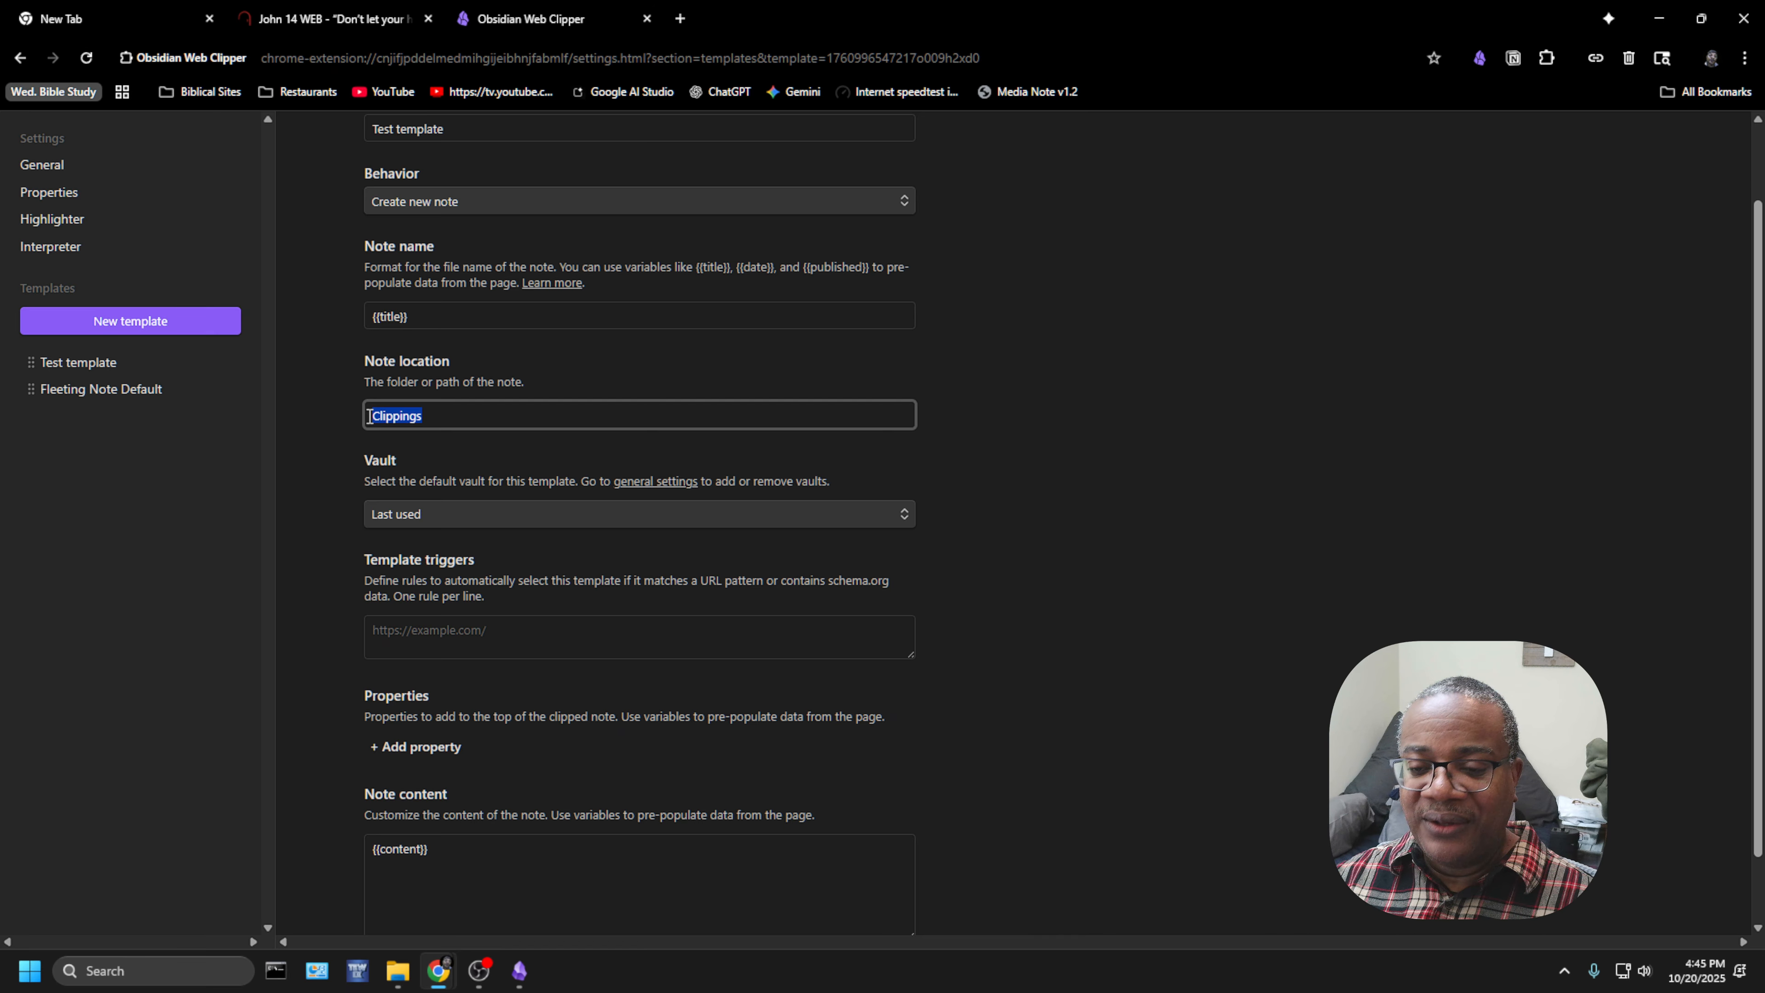
text(Test)
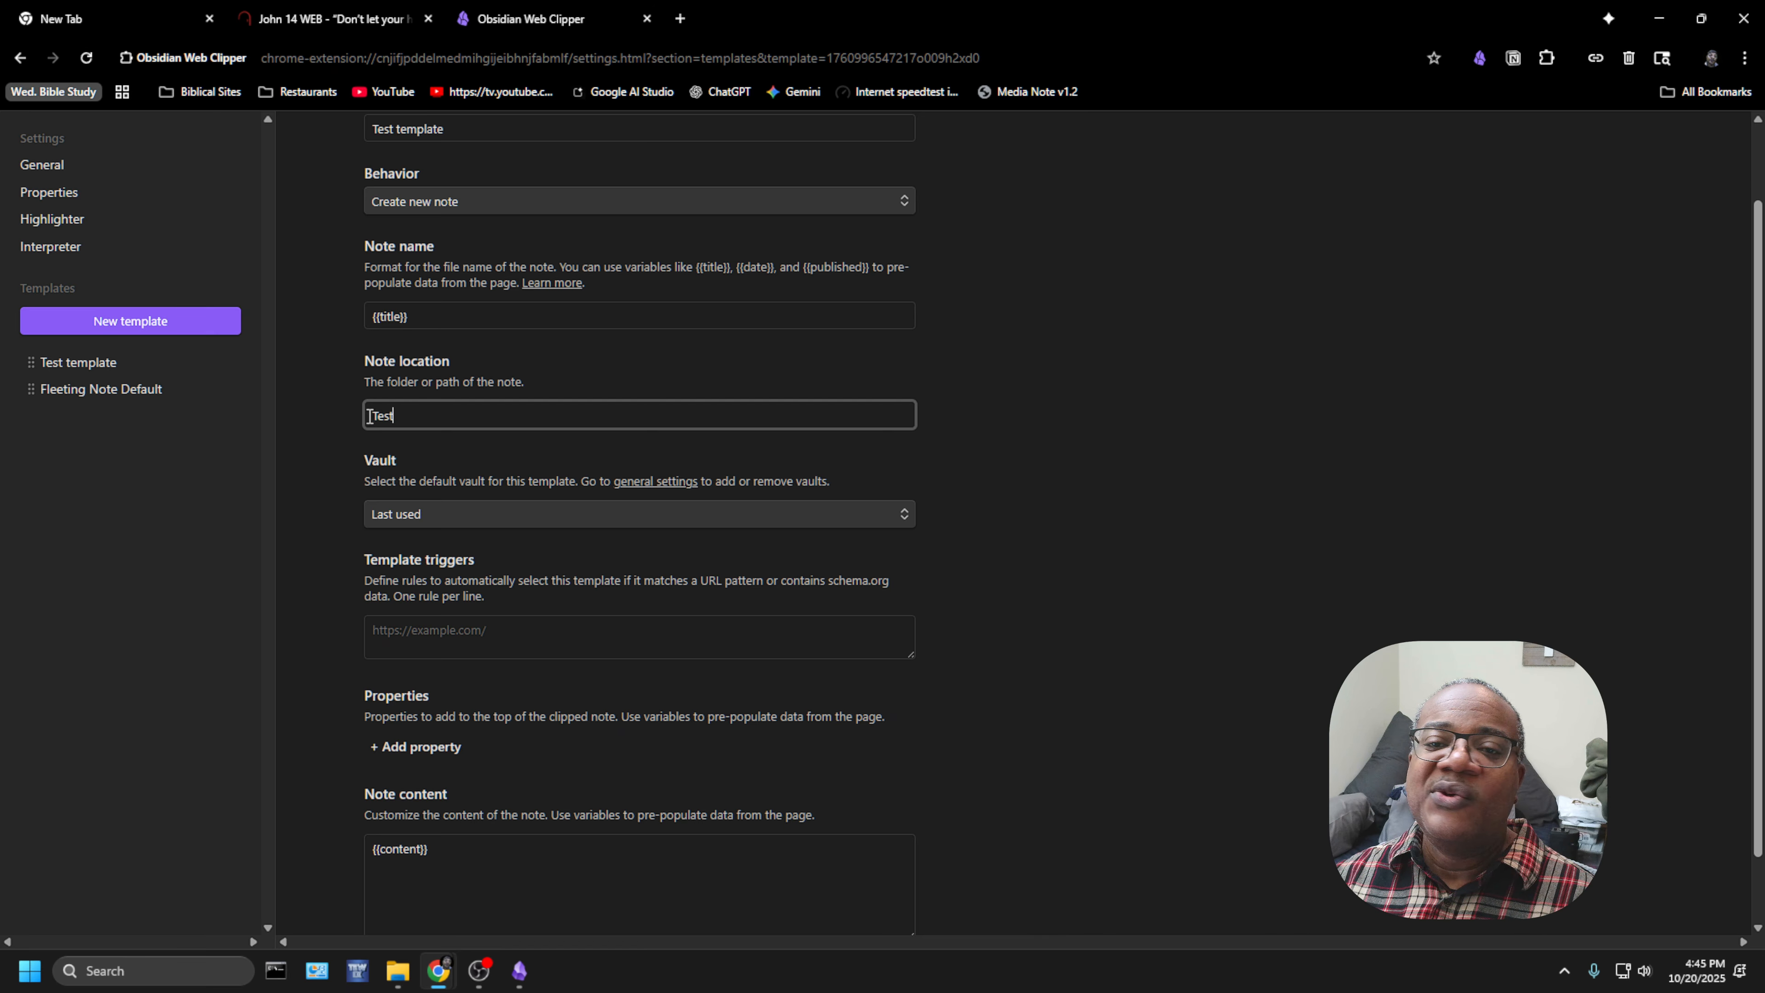
text( Clips)
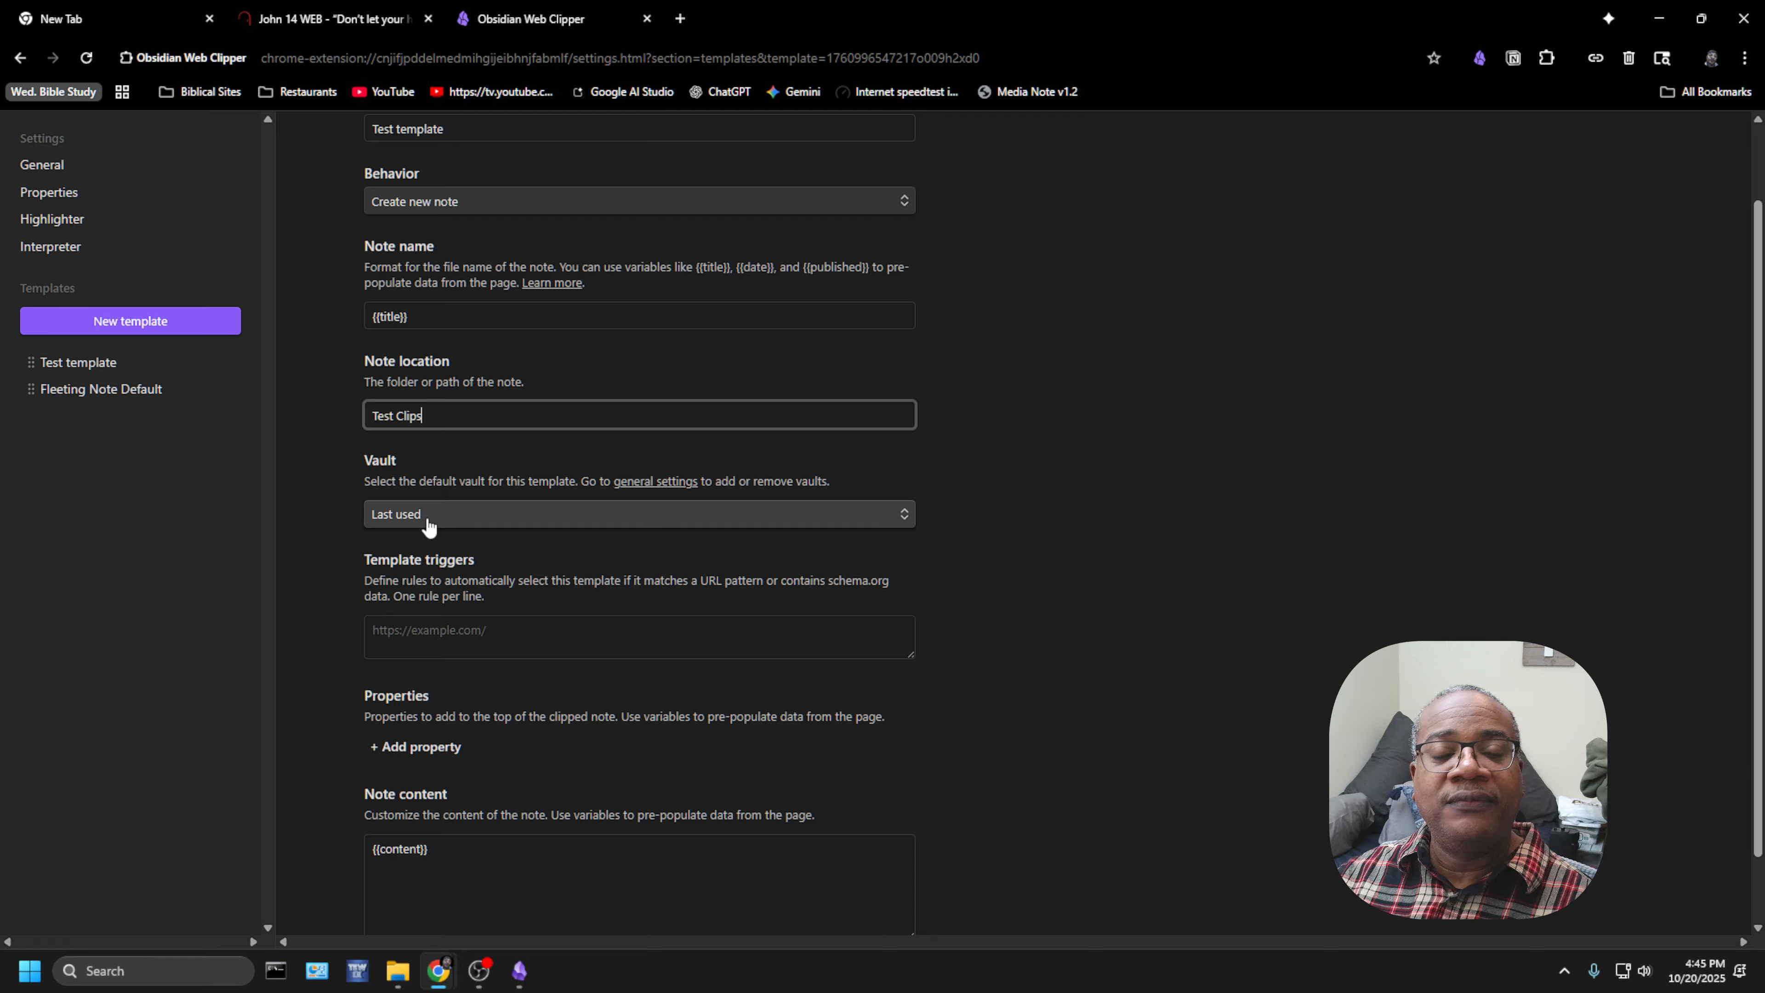
- Choose Last used as the Test template's vault and look over its trigger, property and note content settings
click(493, 517)
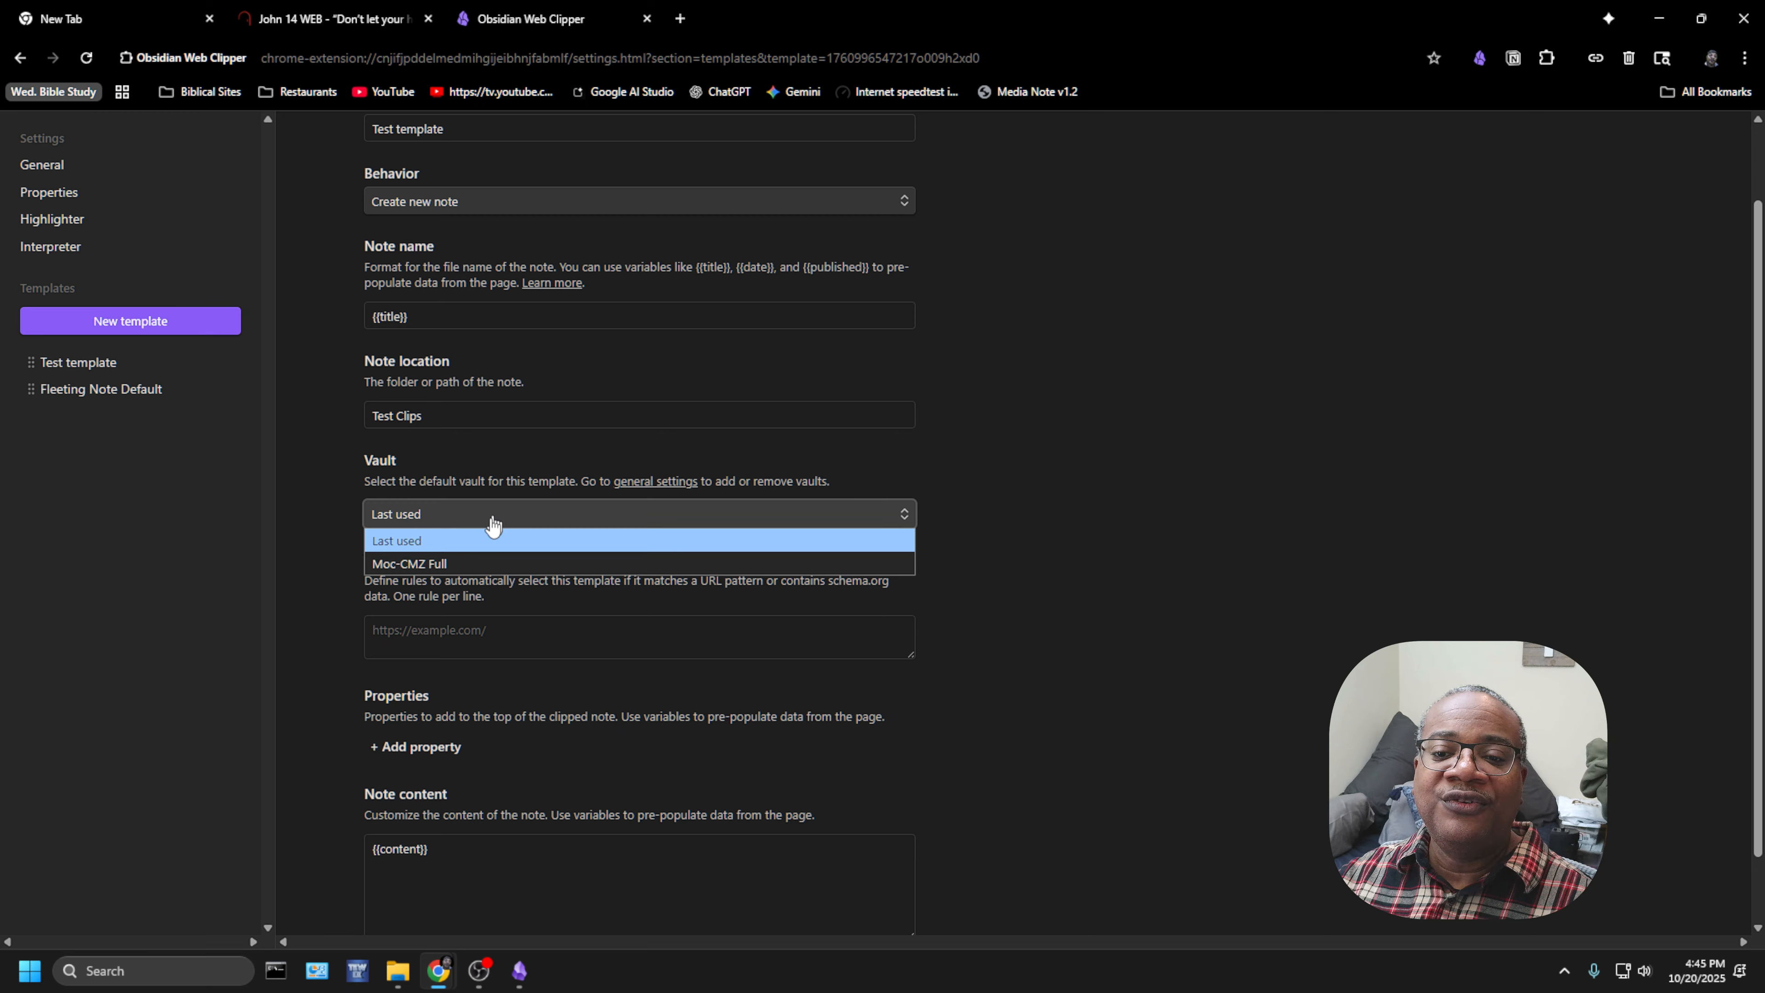
click(474, 547)
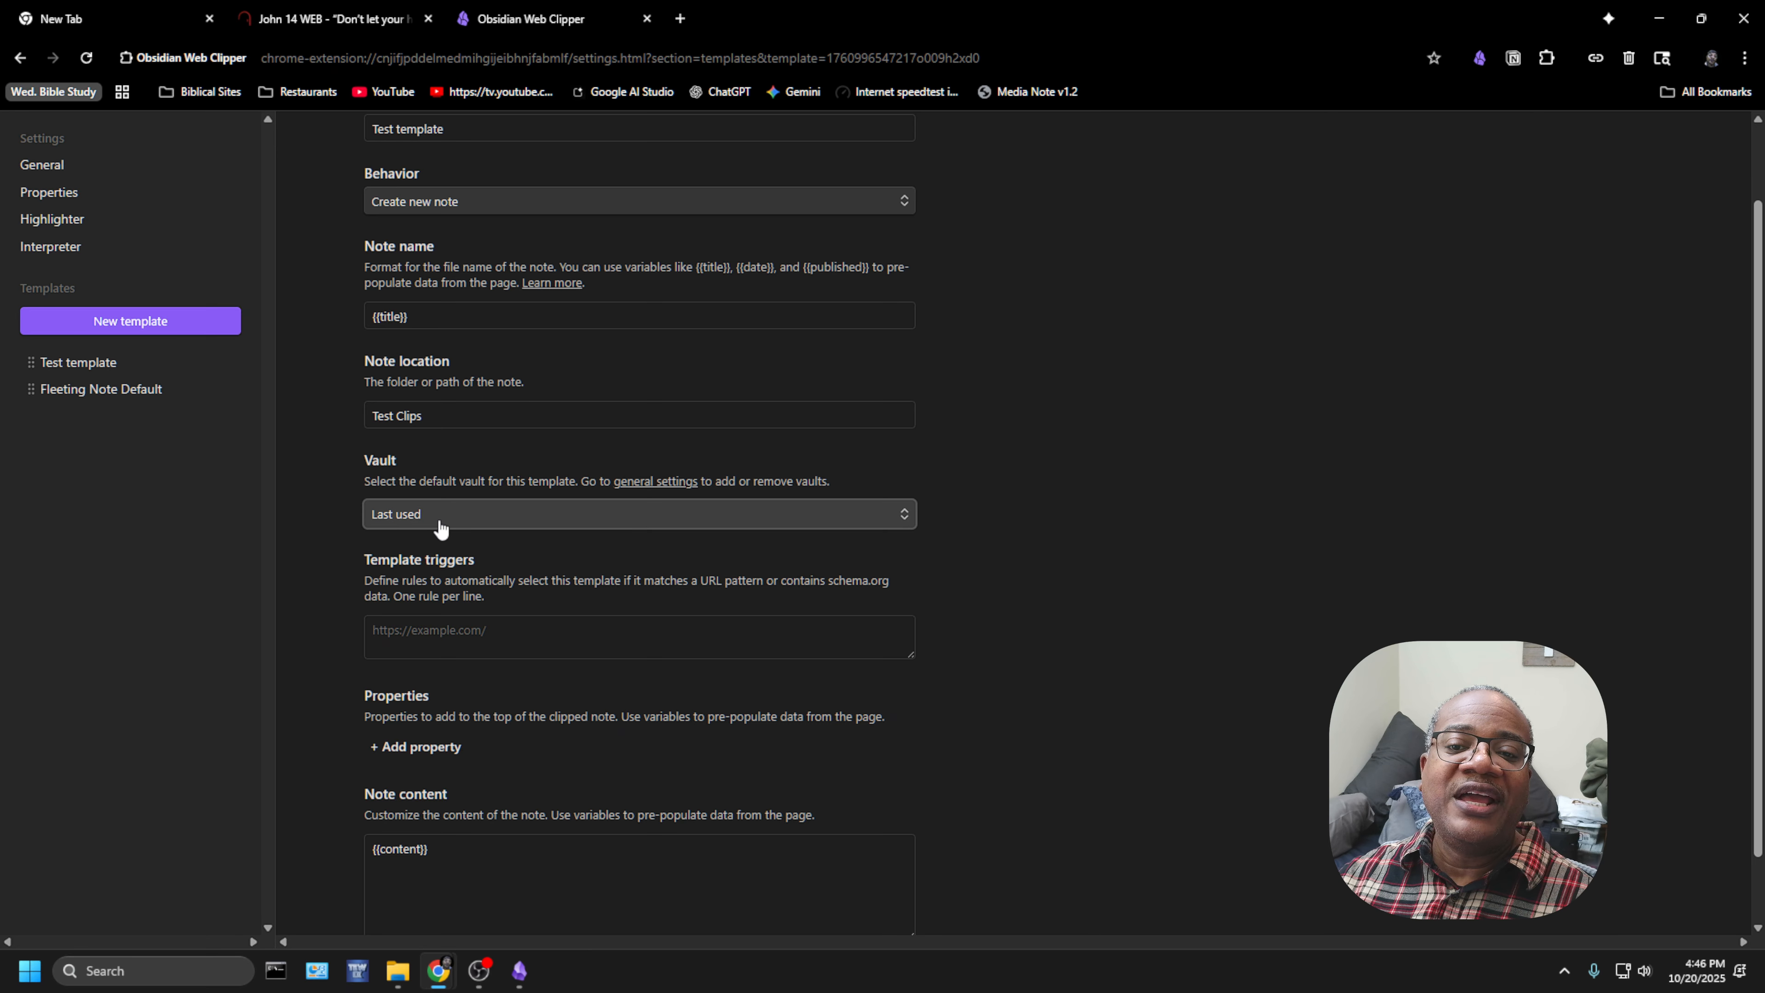
scroll(878, 558, down, 1)
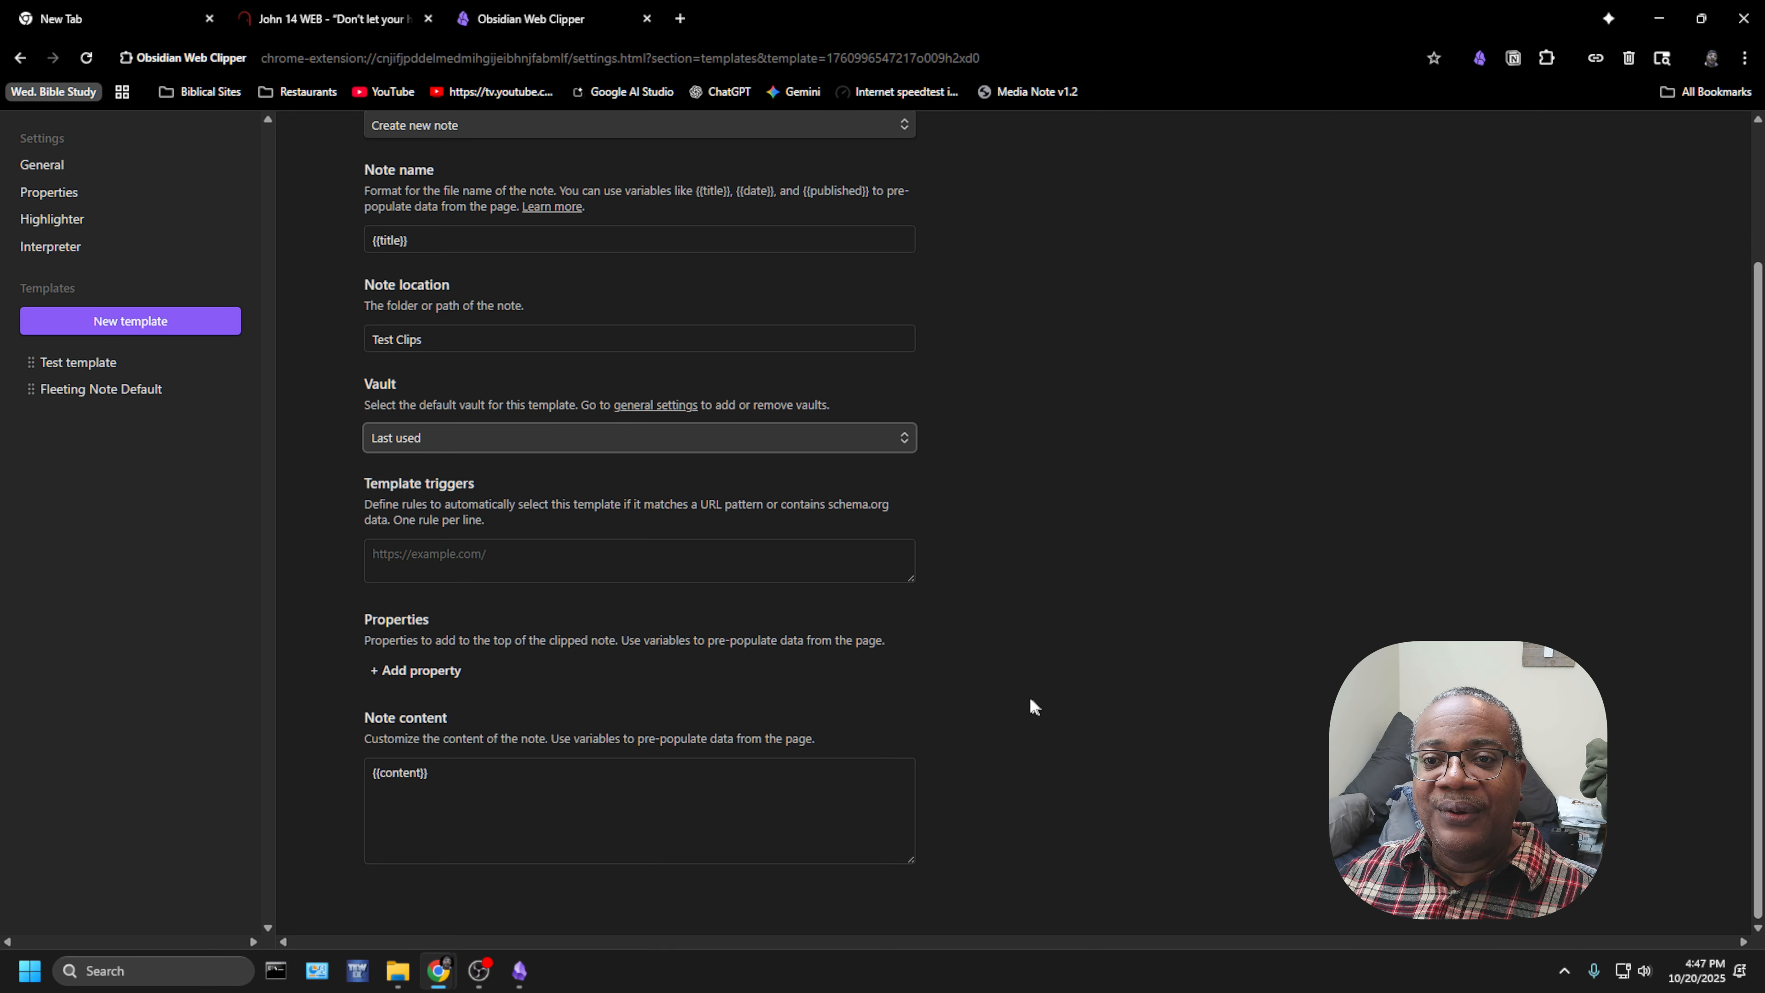
scroll(1030, 705, up, 3)
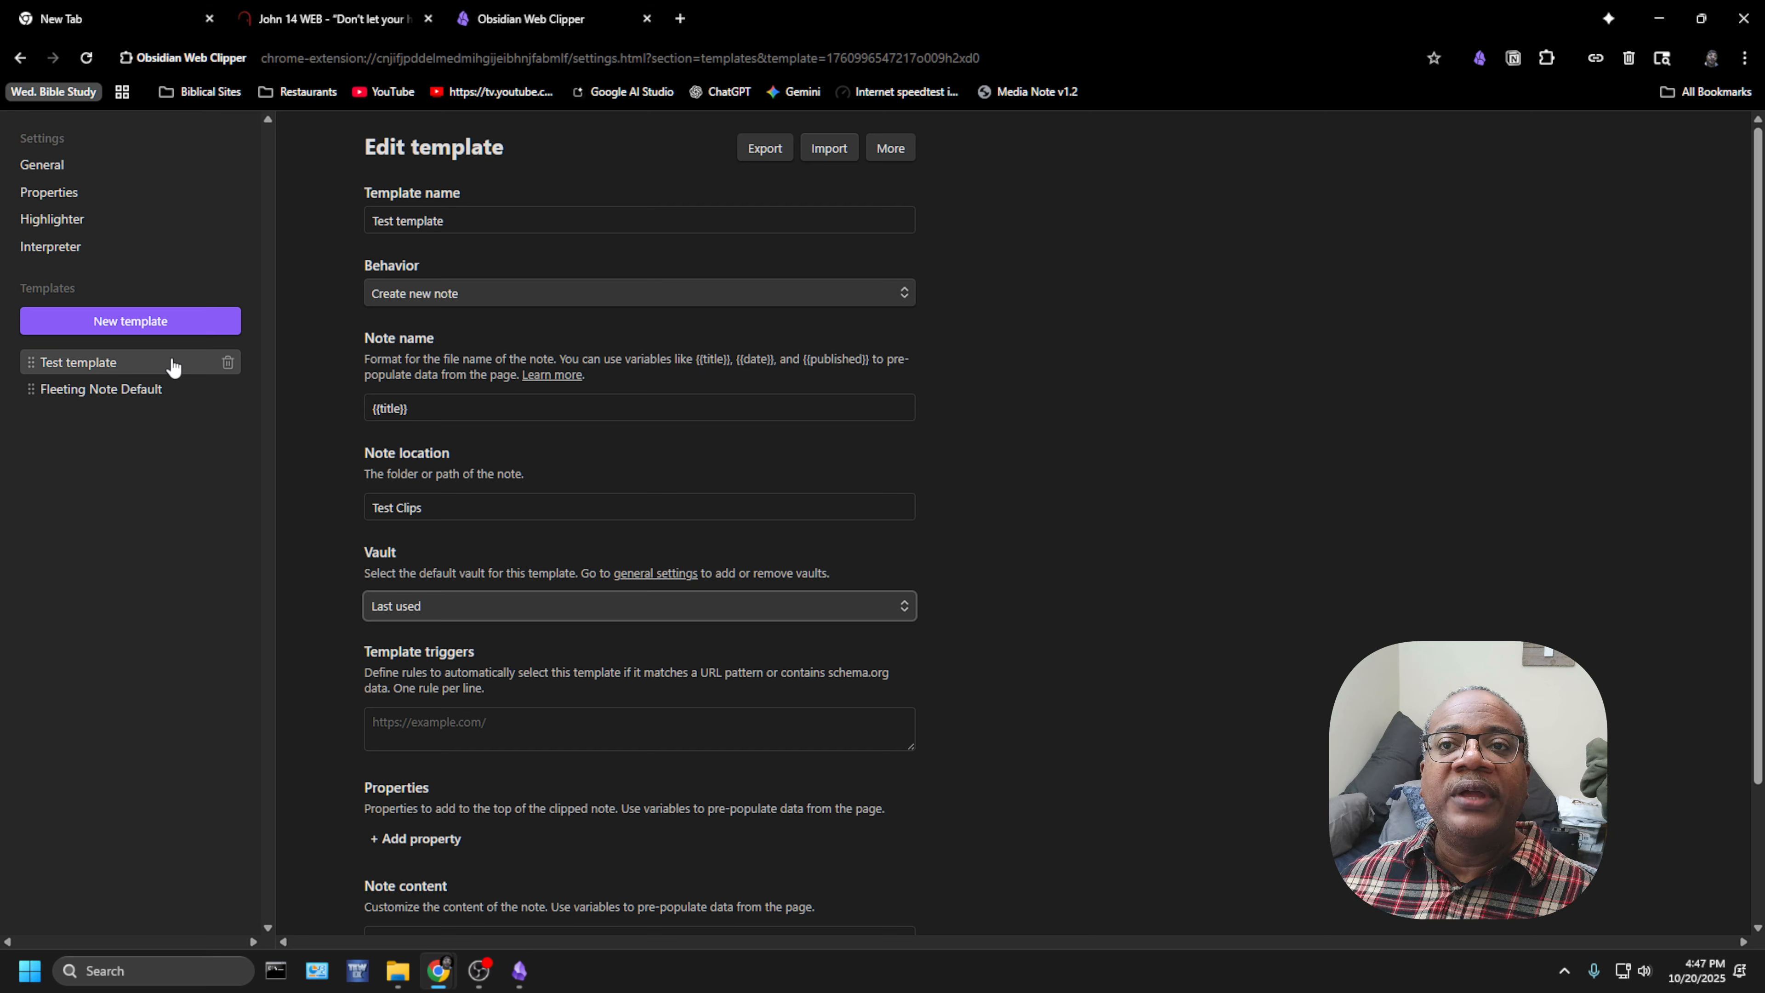
- Close the Web Clipper settings and look through the John 14 passage on Bible Gateway
click(647, 19)
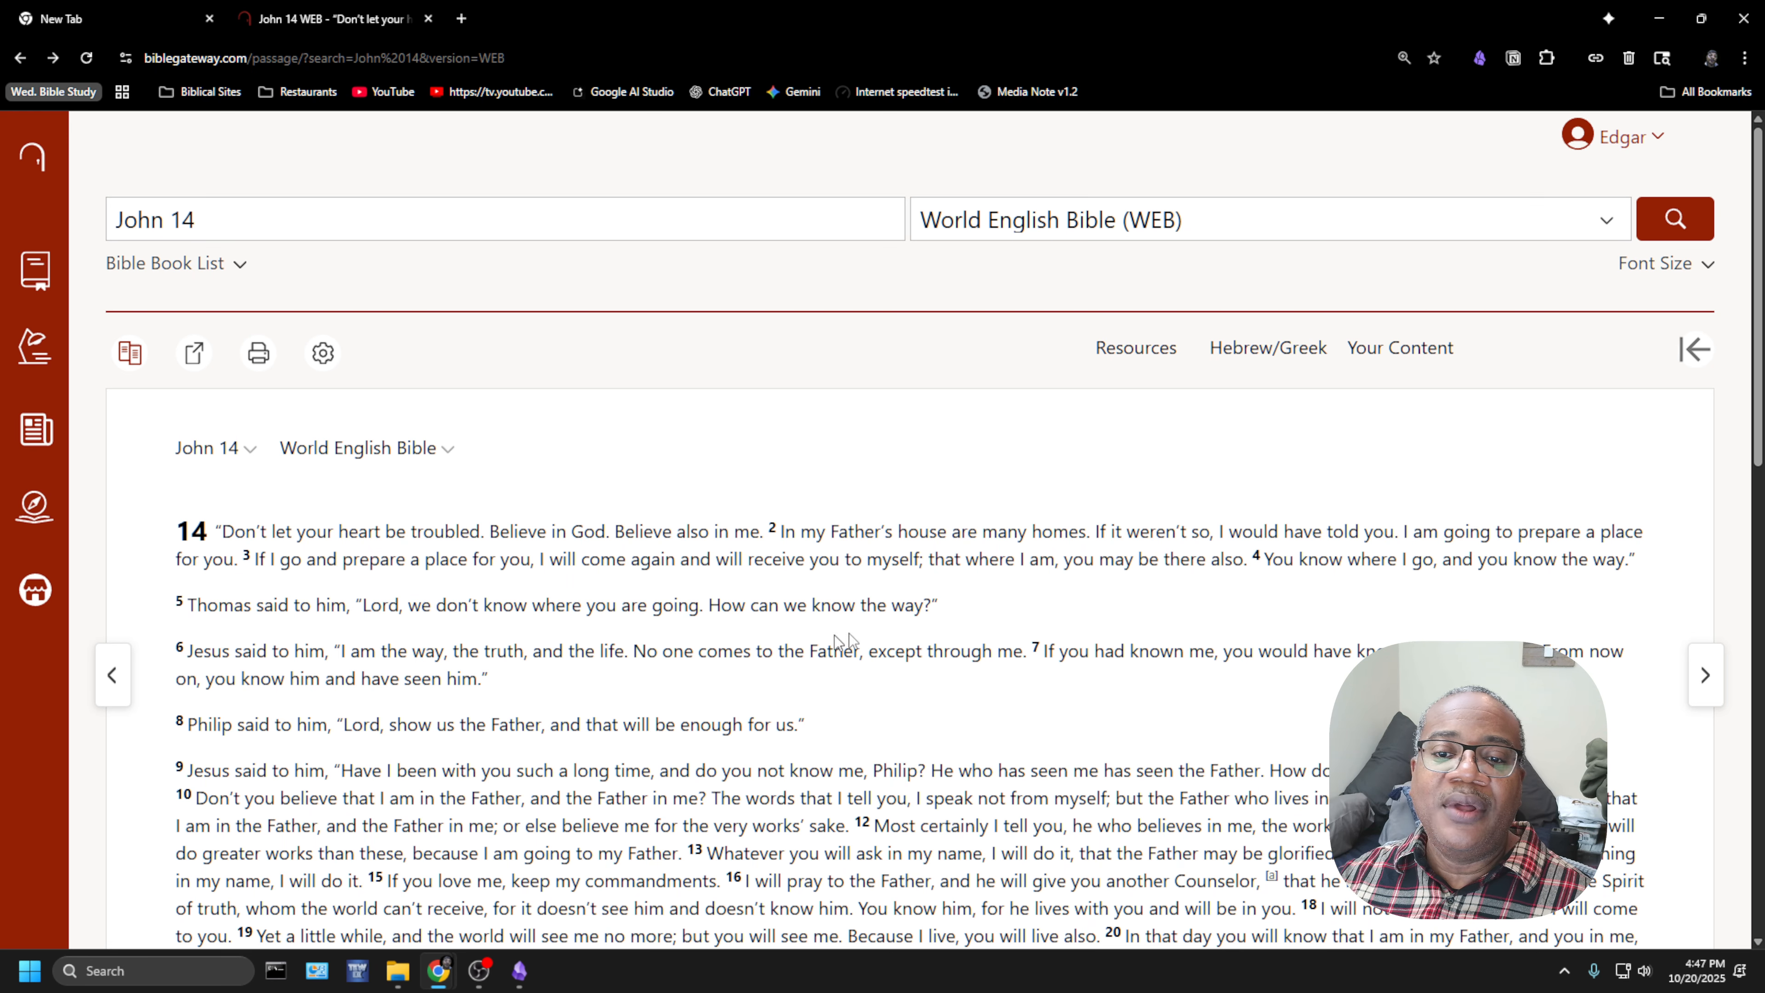
scroll(782, 684, down, 4)
scroll(786, 682, down, 6)
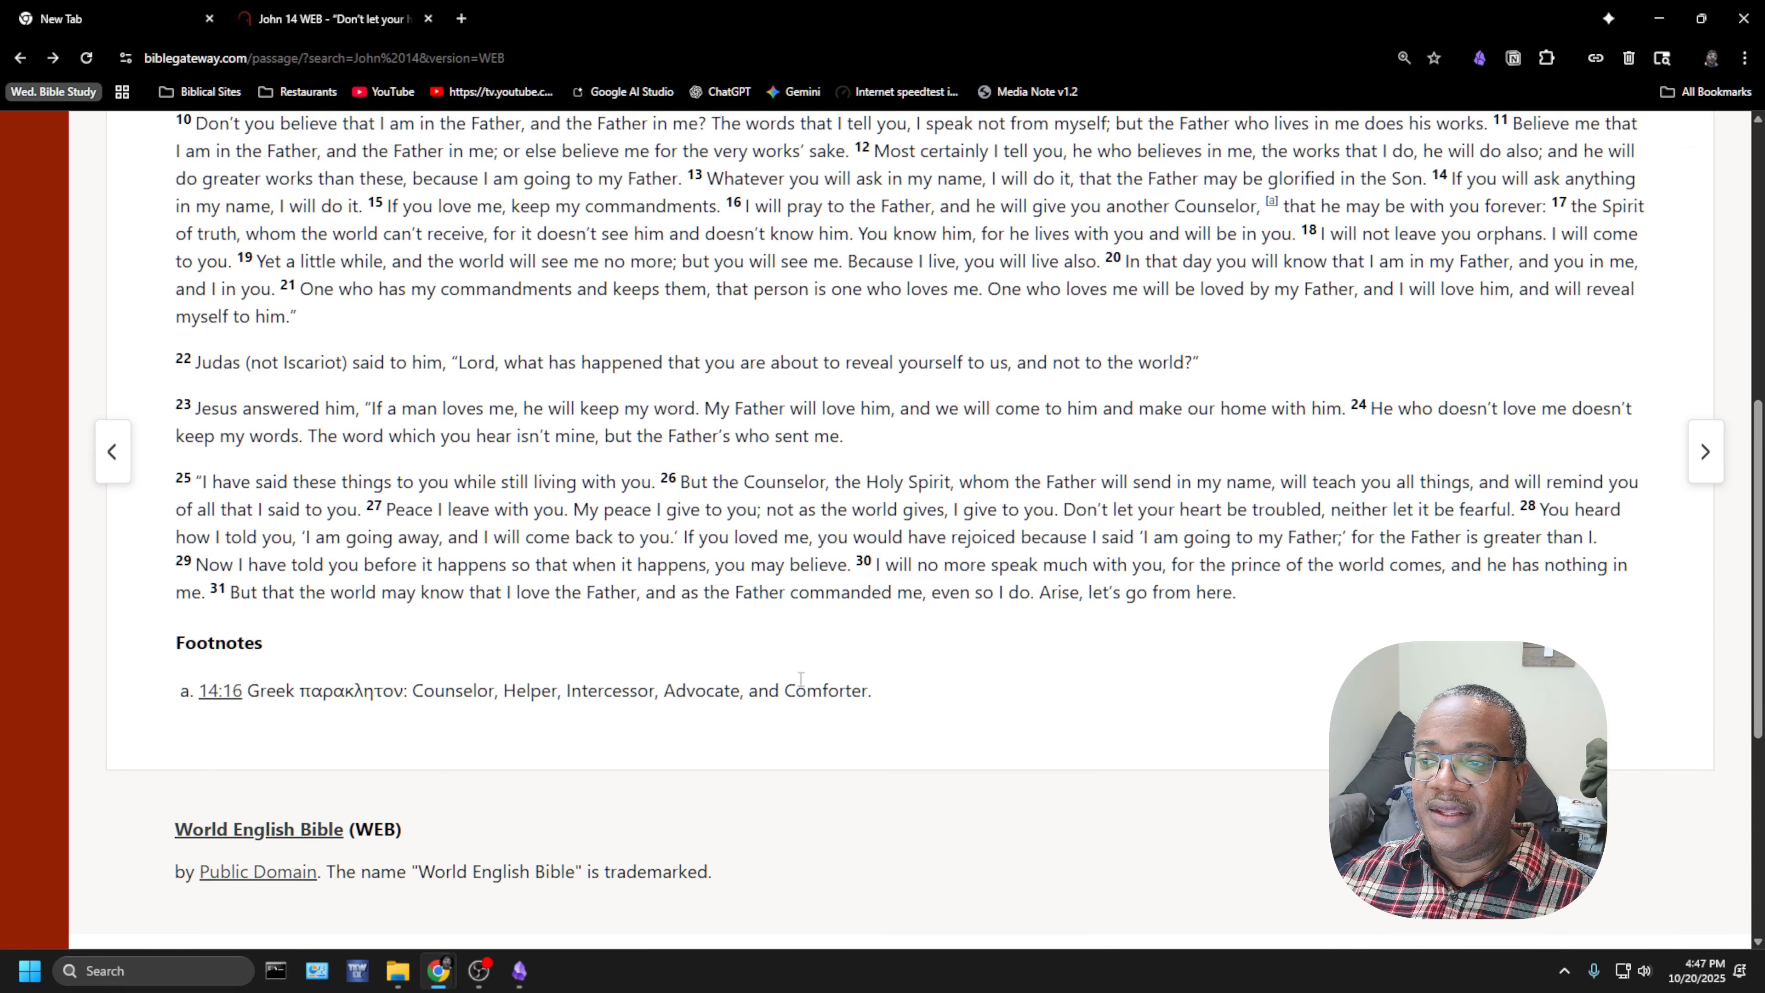
scroll(786, 683, up, 7)
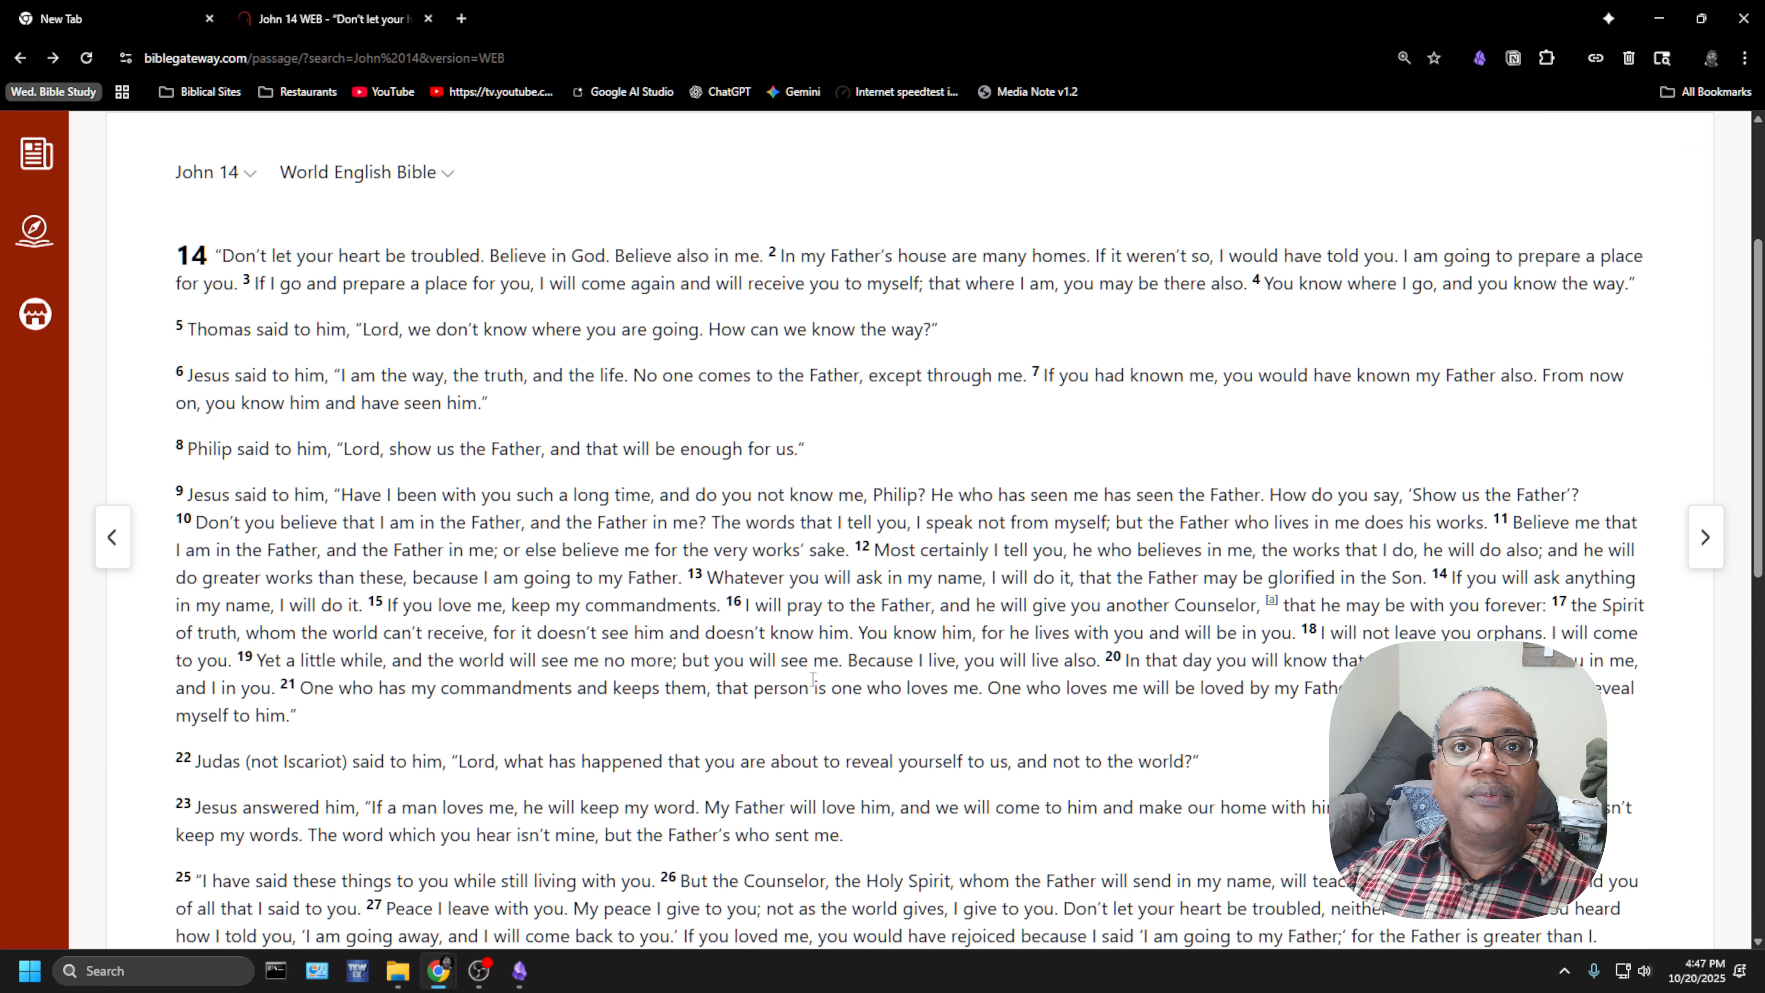
scroll(812, 679, up, 4)
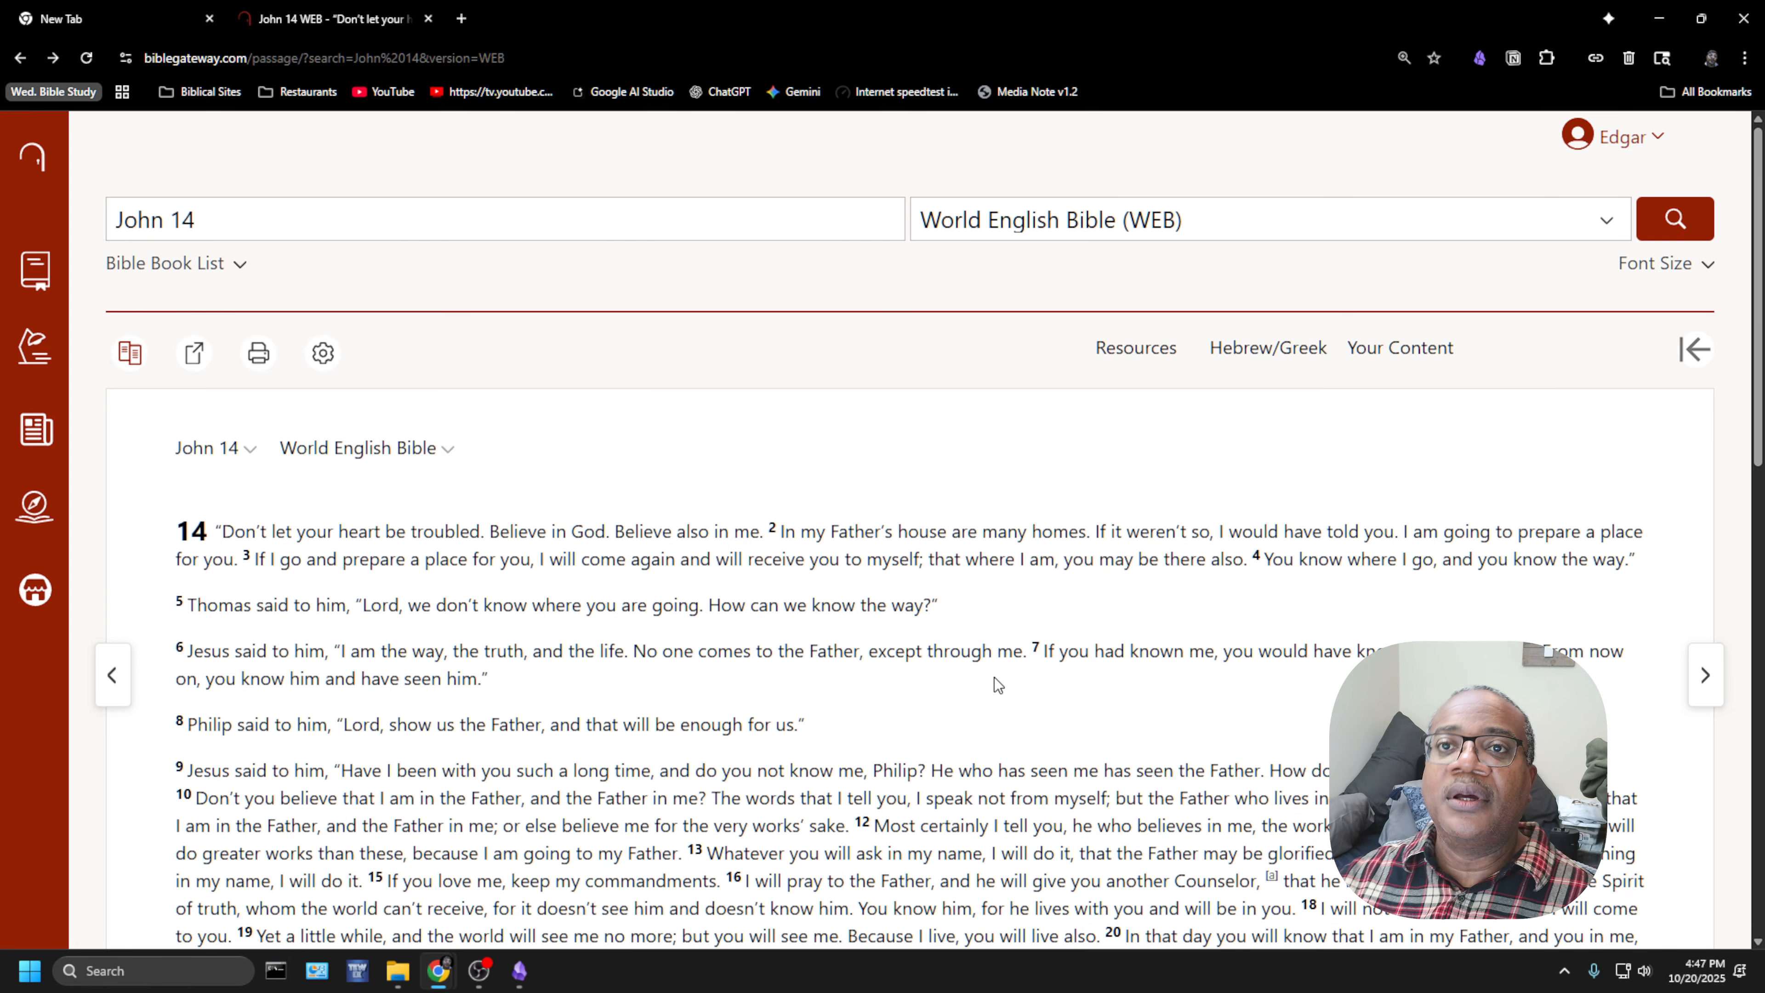
- Start a clip of the John 14 page with Test template and inspect the page variables available for it
click(1480, 59)
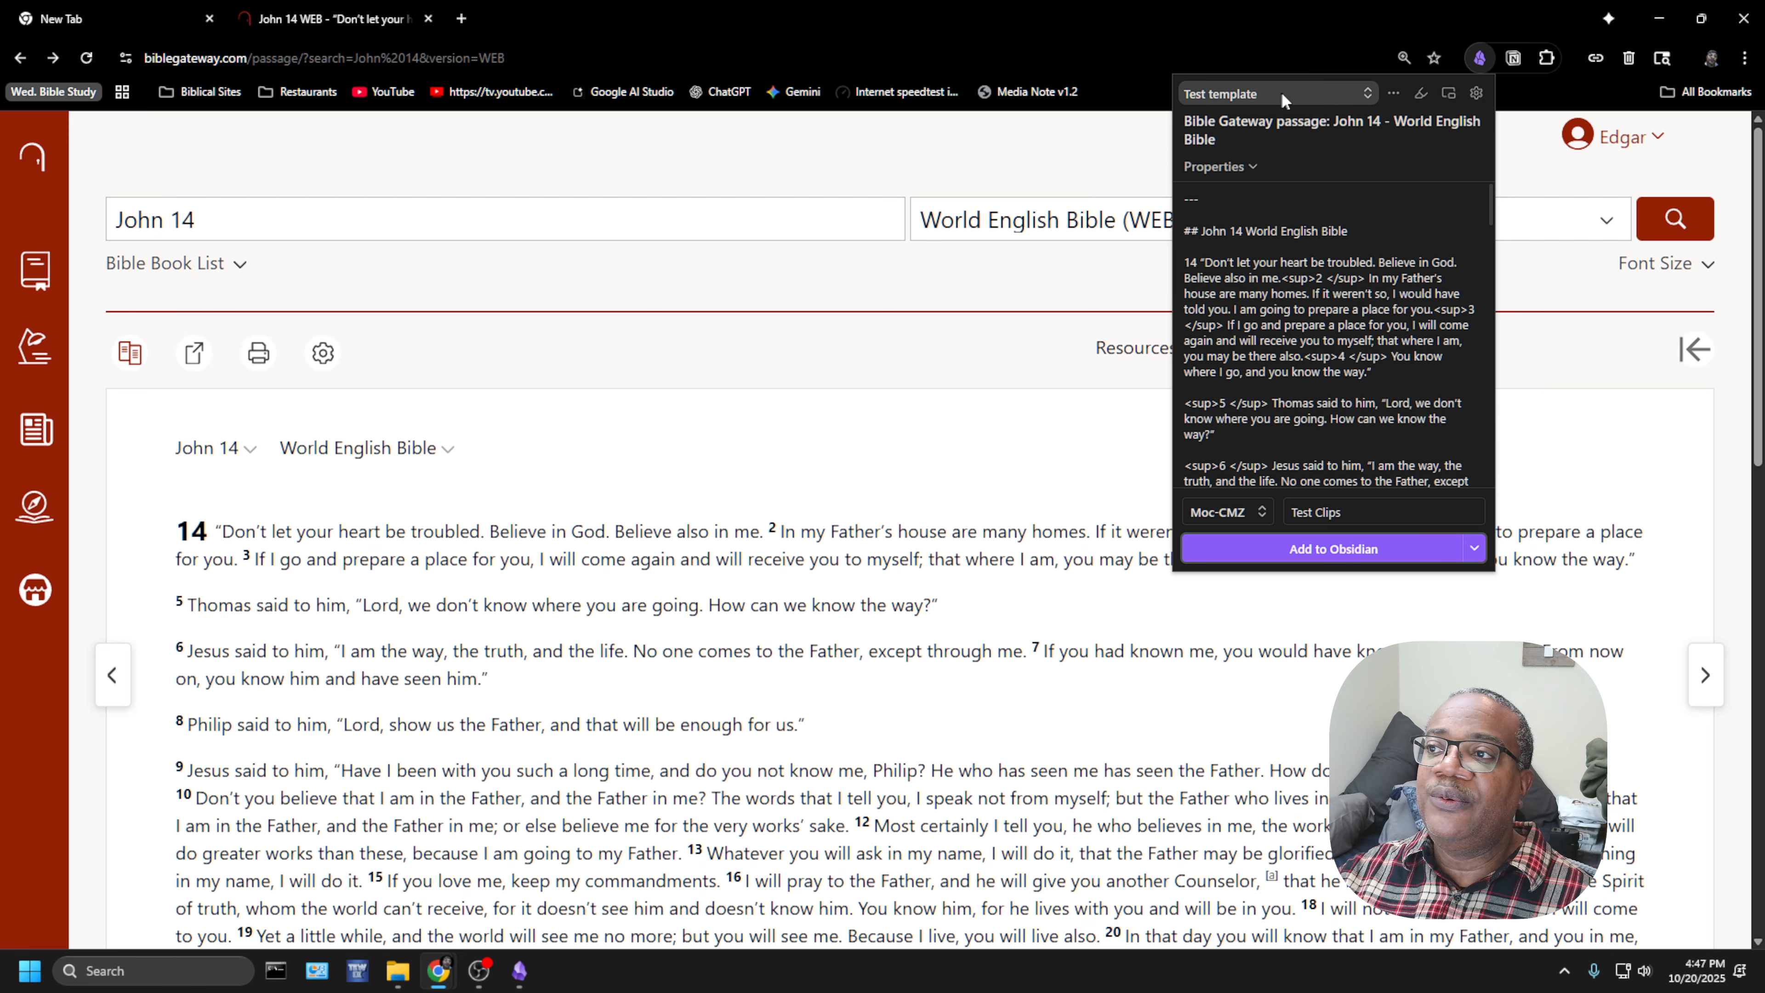
click(1367, 94)
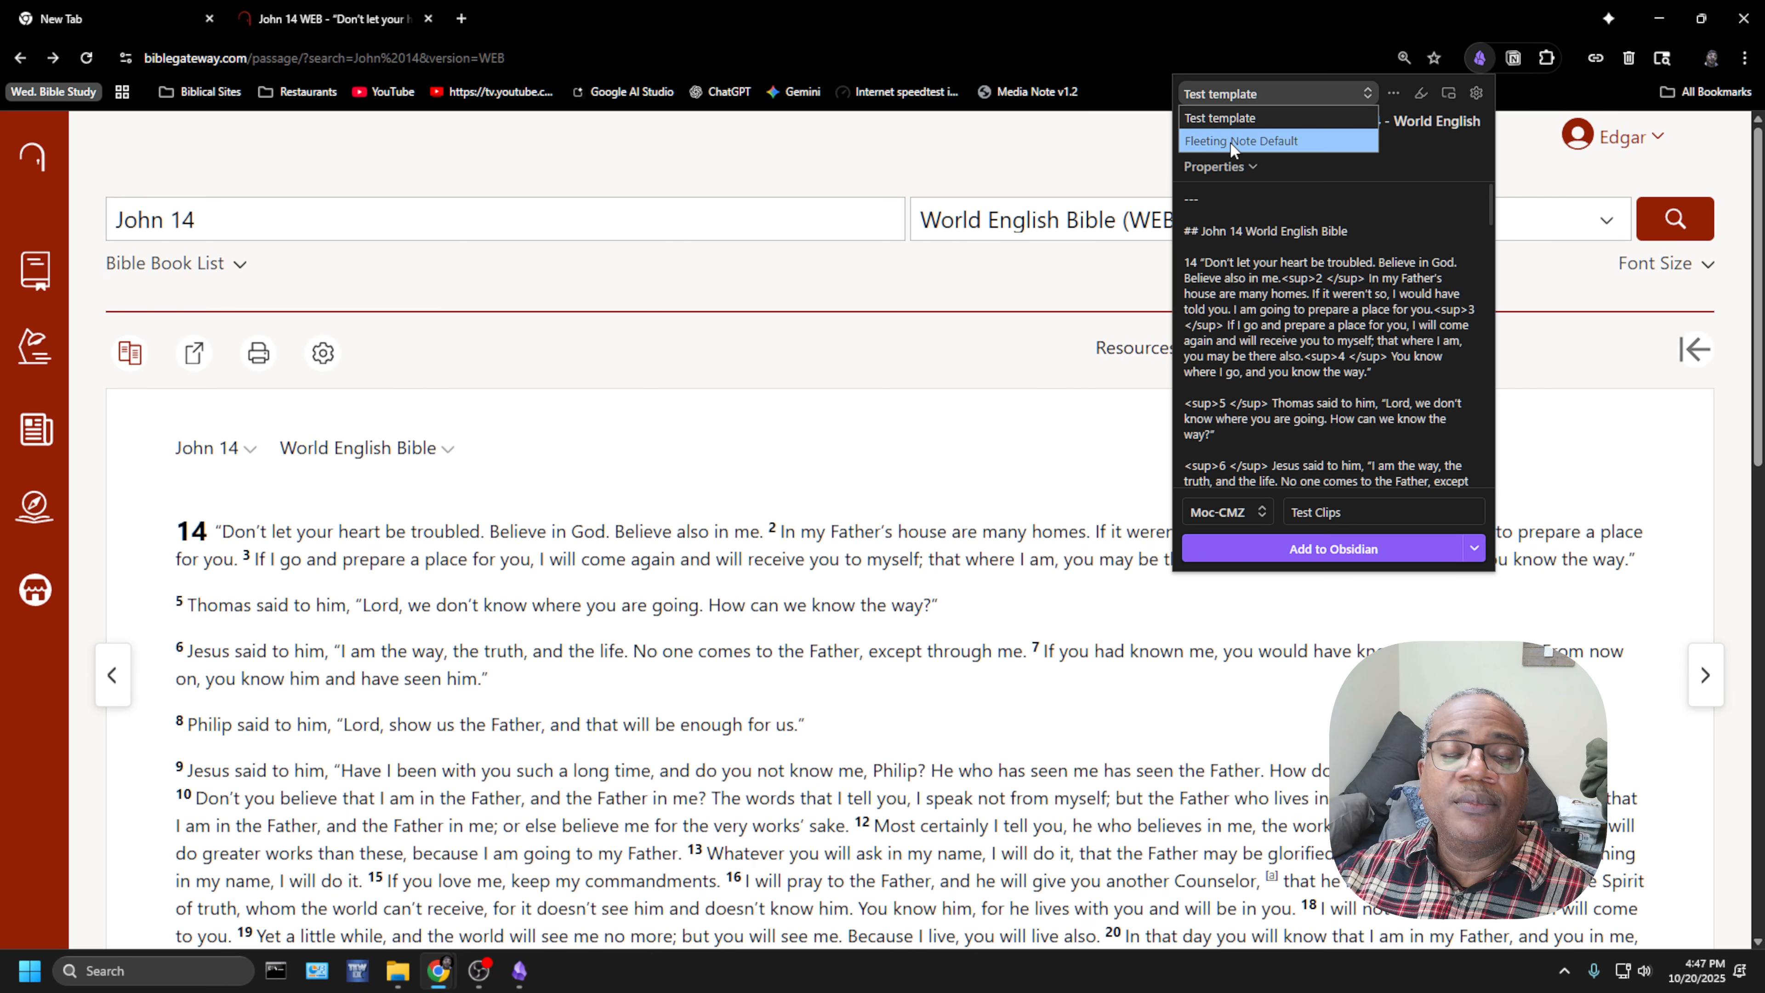
click(1253, 121)
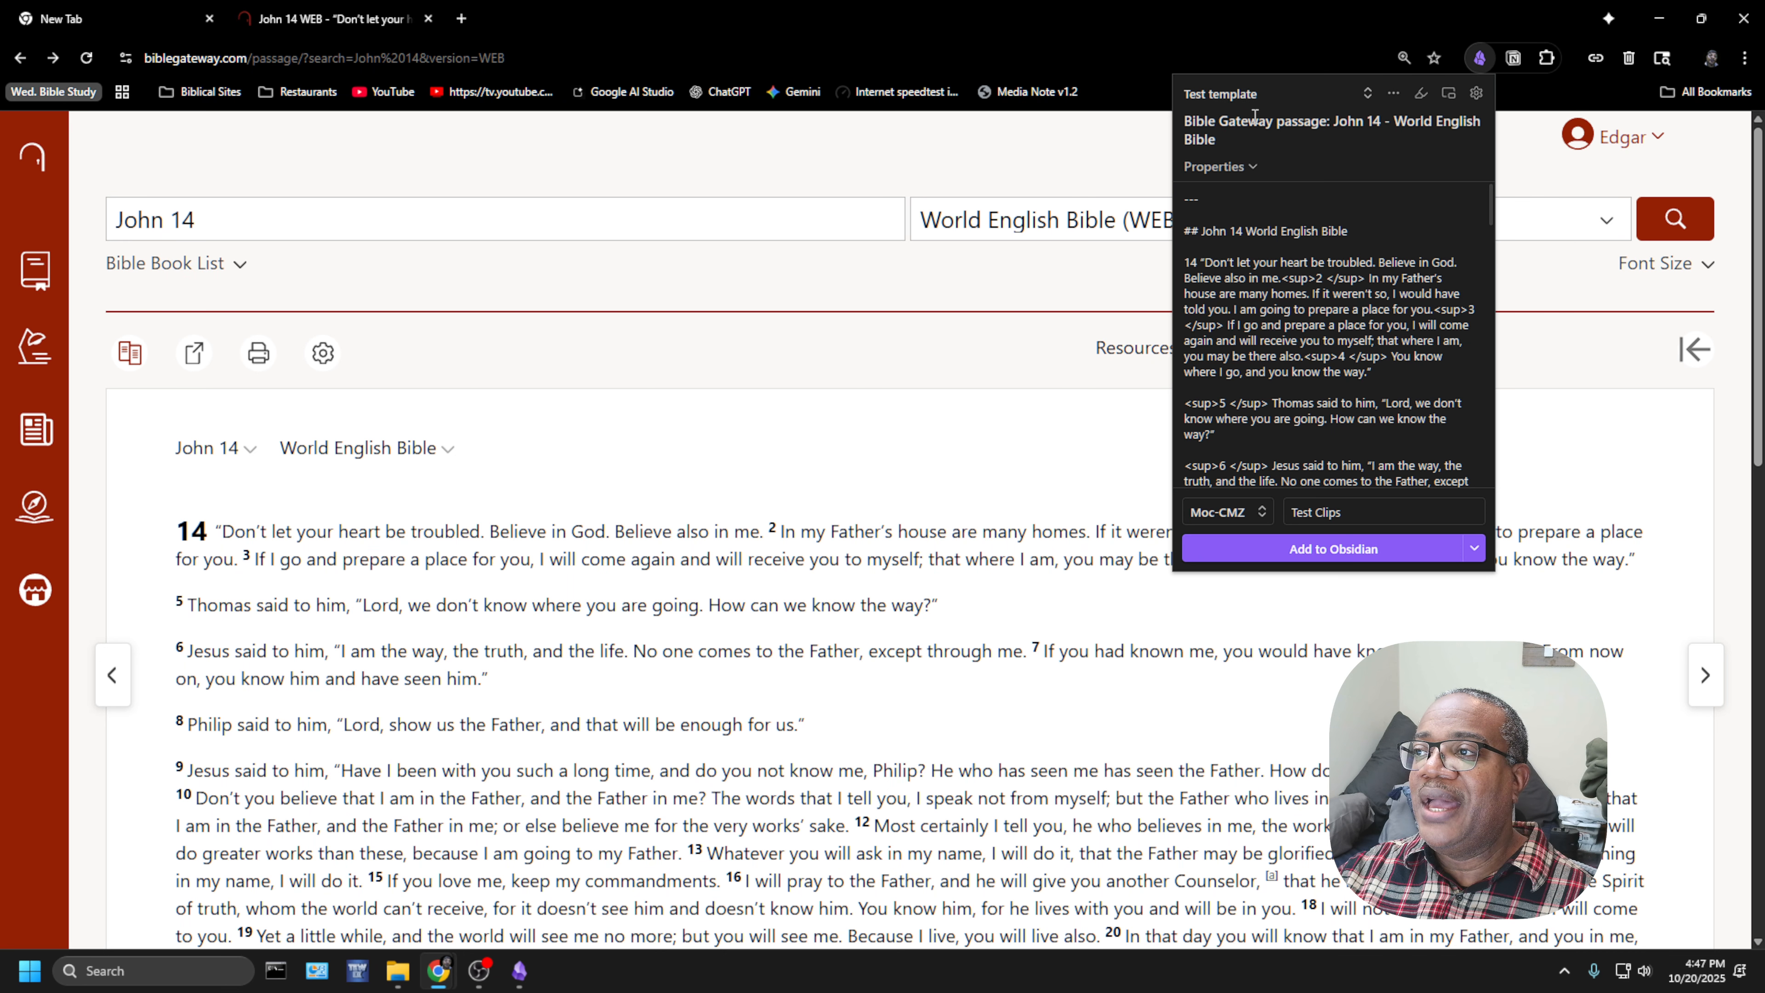
click(1385, 96)
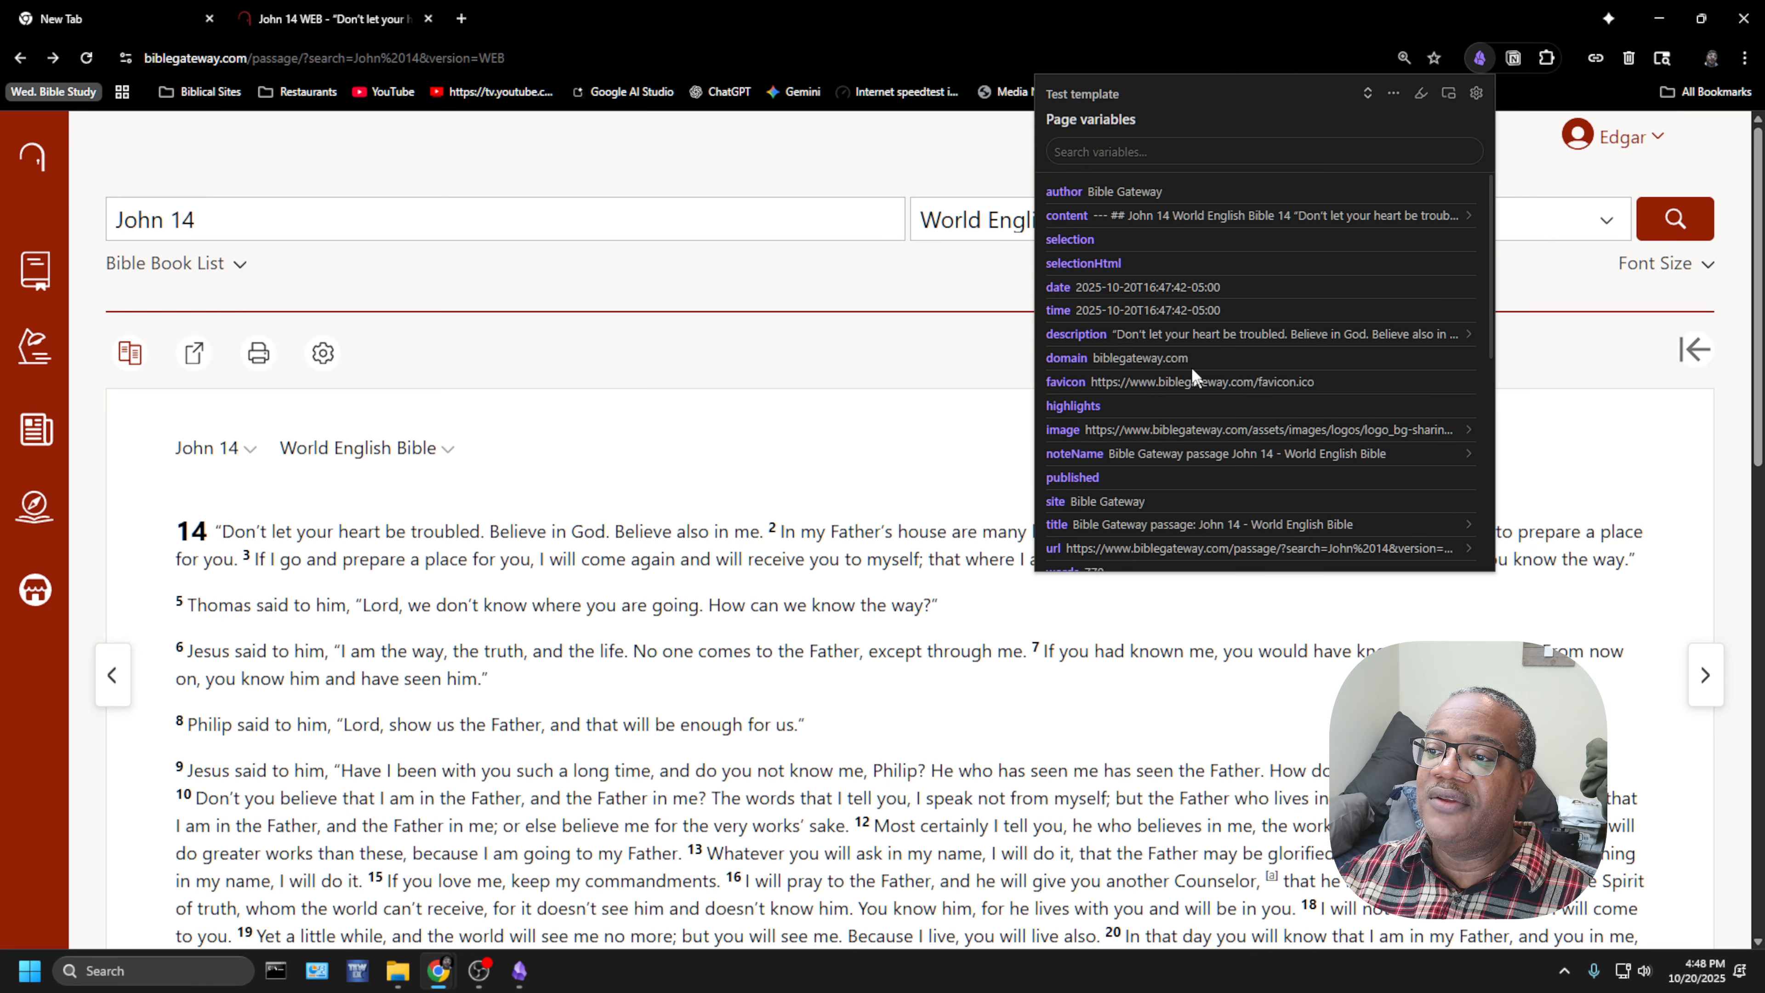
click(1394, 94)
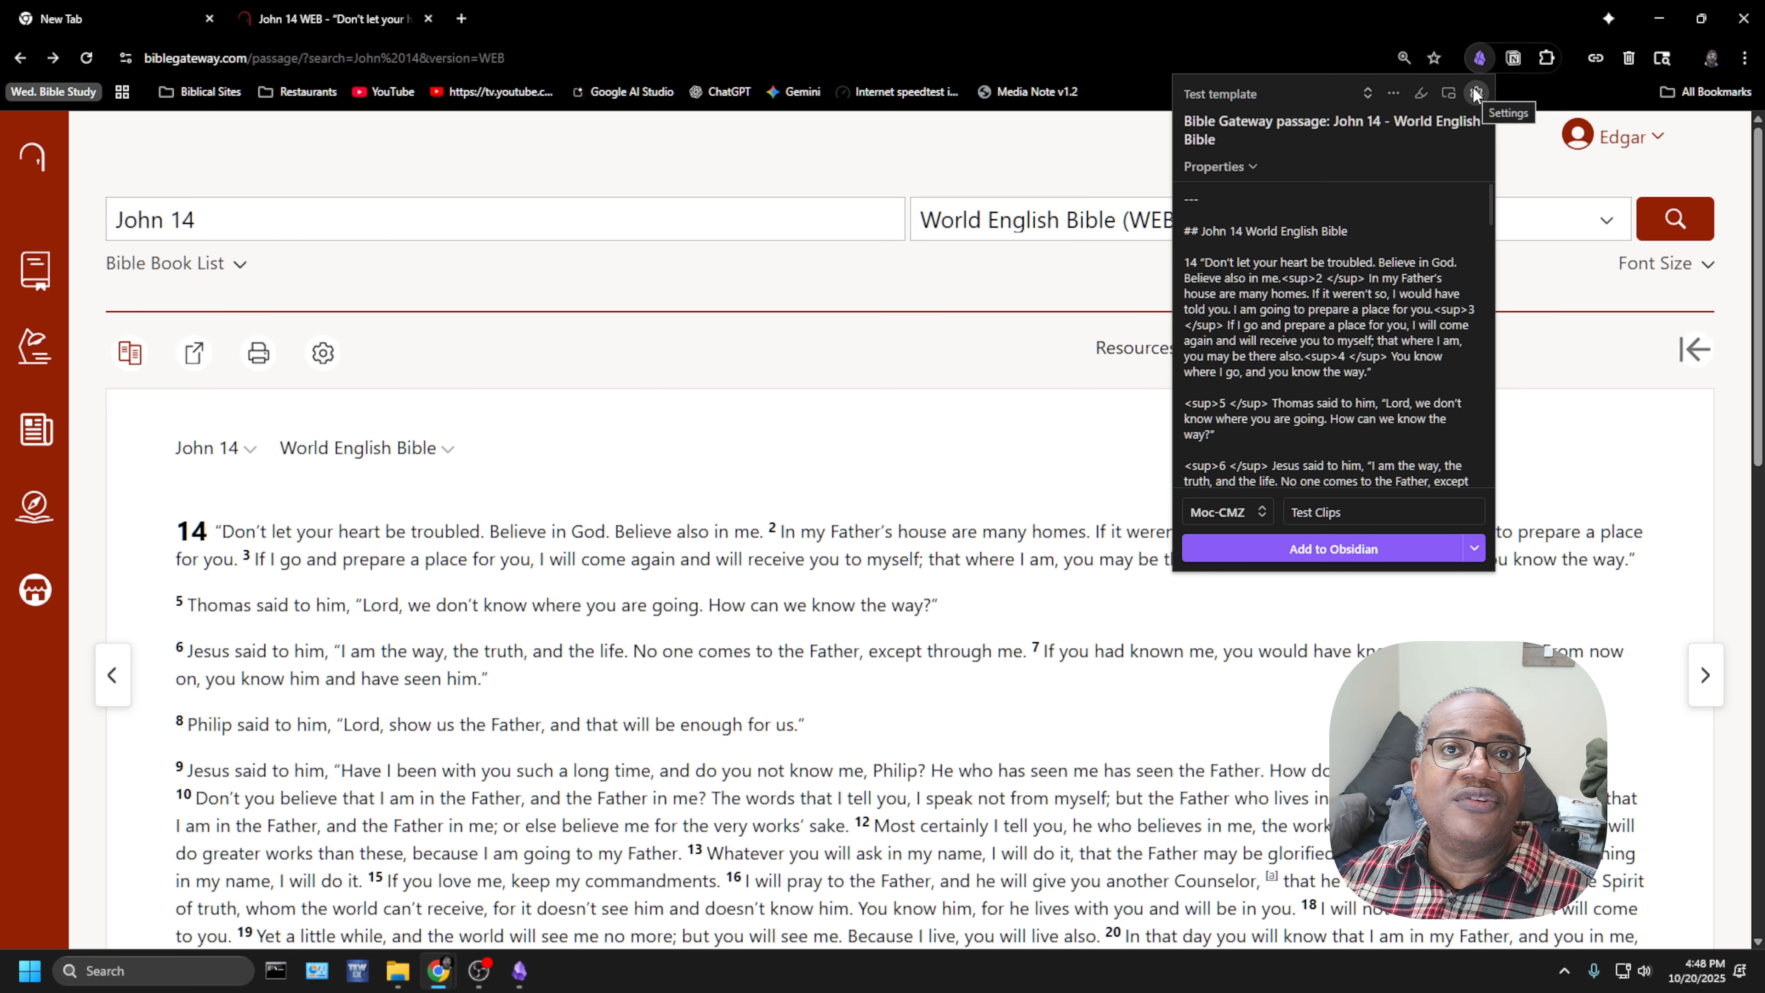
- Check the clip's destination vault and folder, and read through the preview of the clipped John 14 text
click(1257, 517)
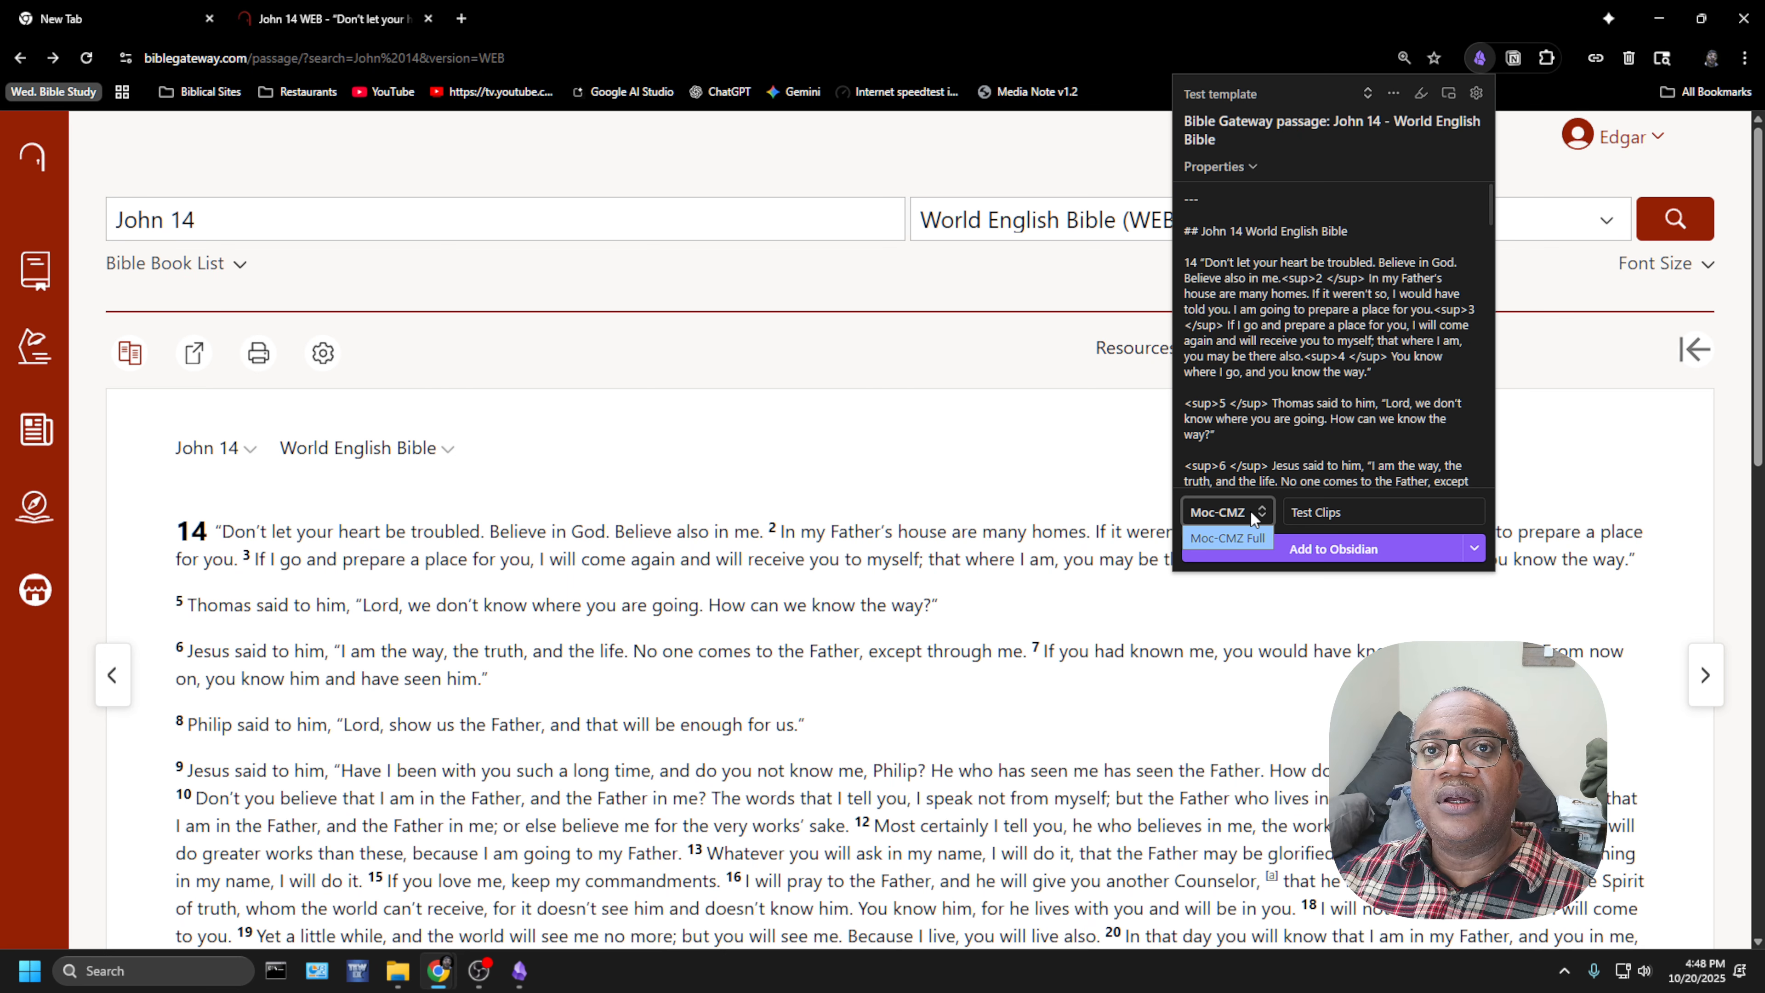
click(1249, 510)
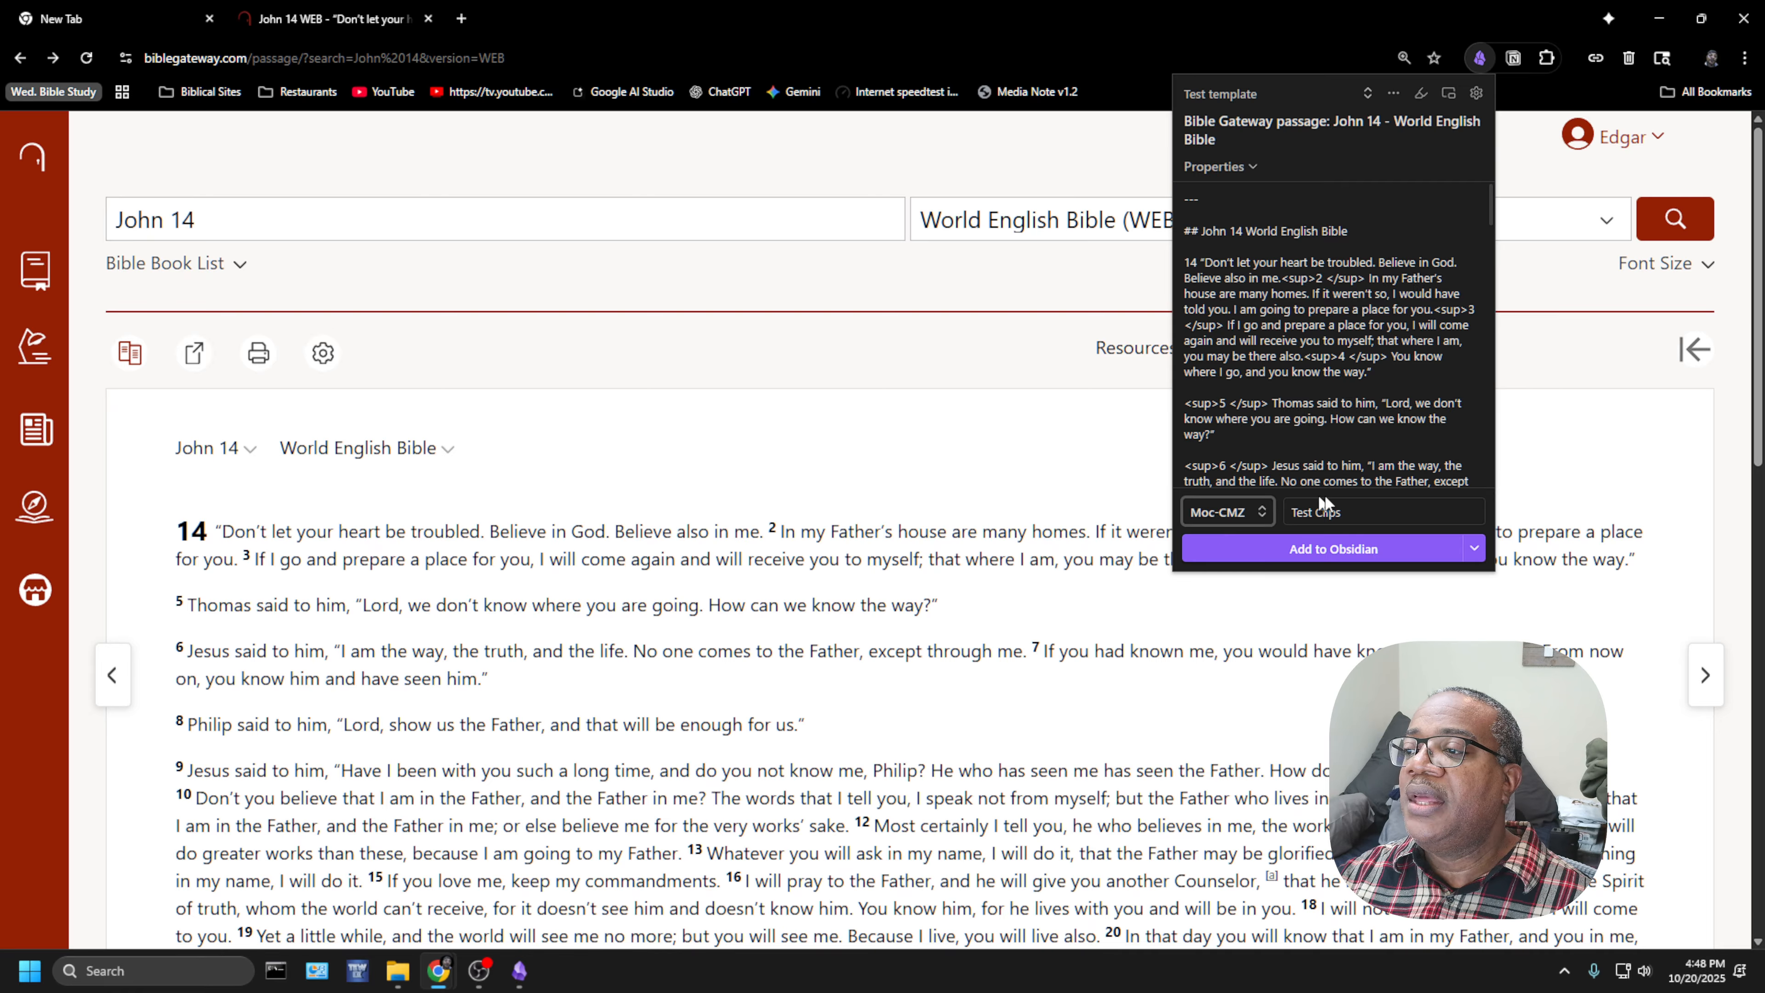
click(1357, 516)
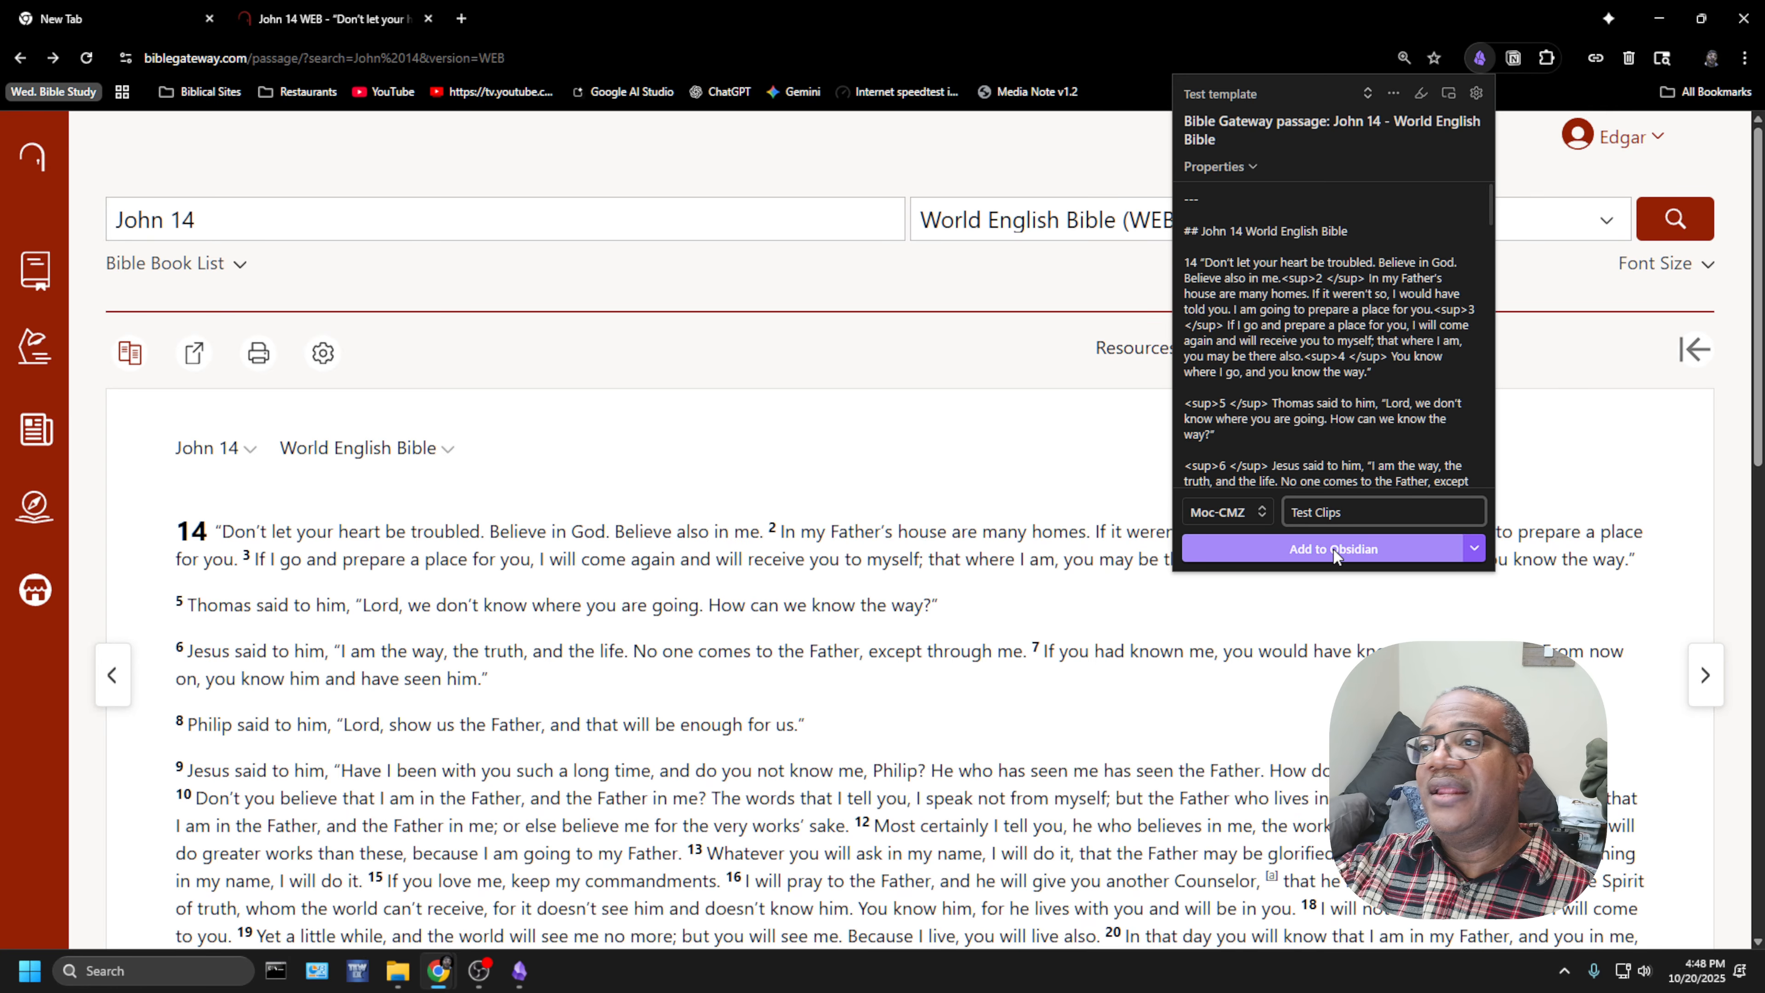
scroll(1370, 286, down, 5)
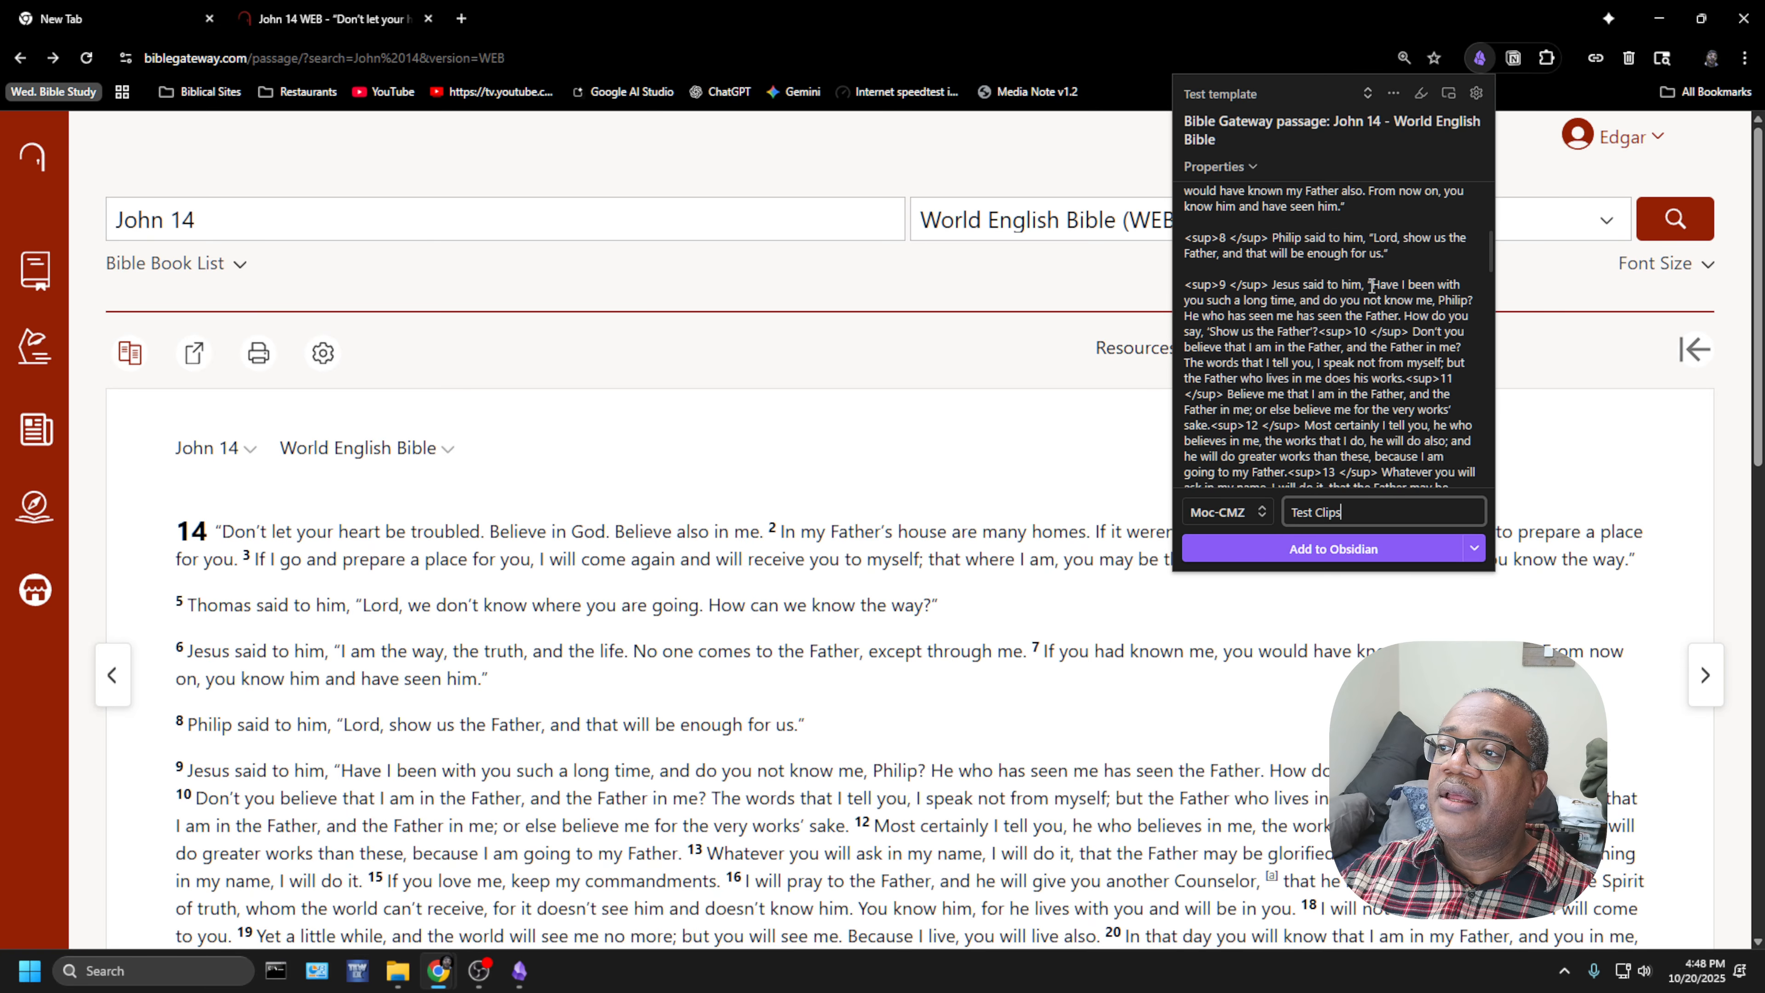
scroll(1371, 286, up, 6)
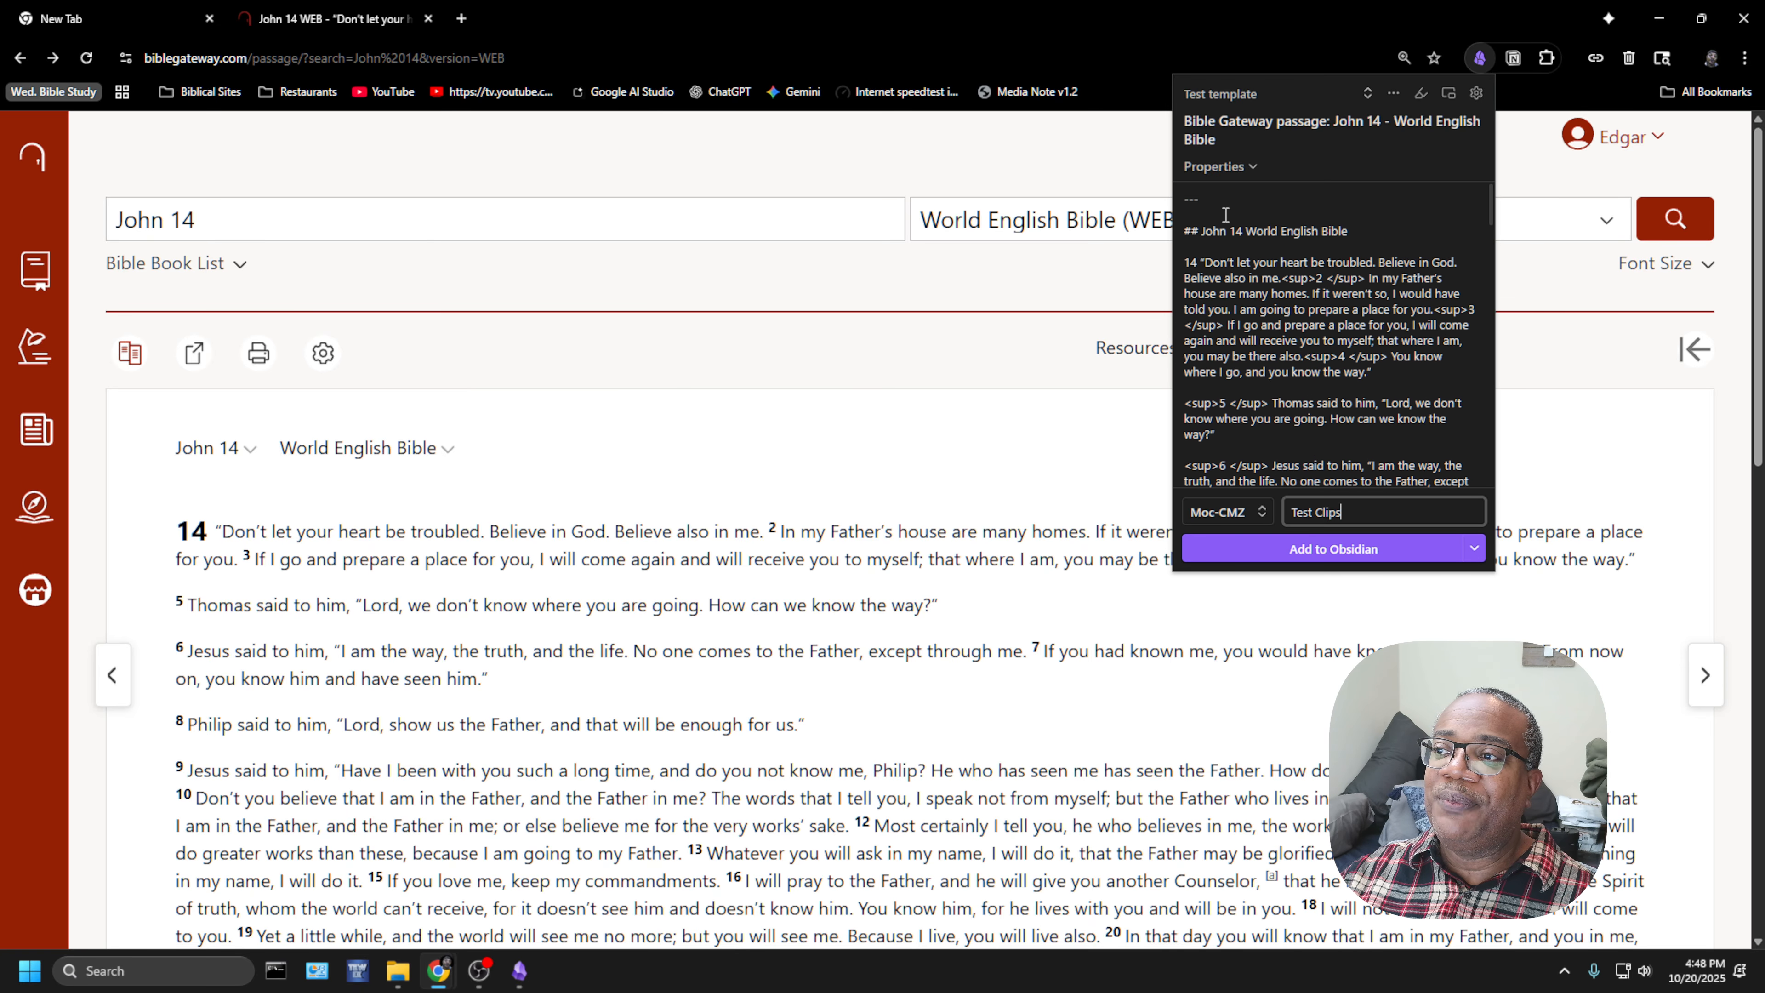
scroll(1306, 327, down, 10)
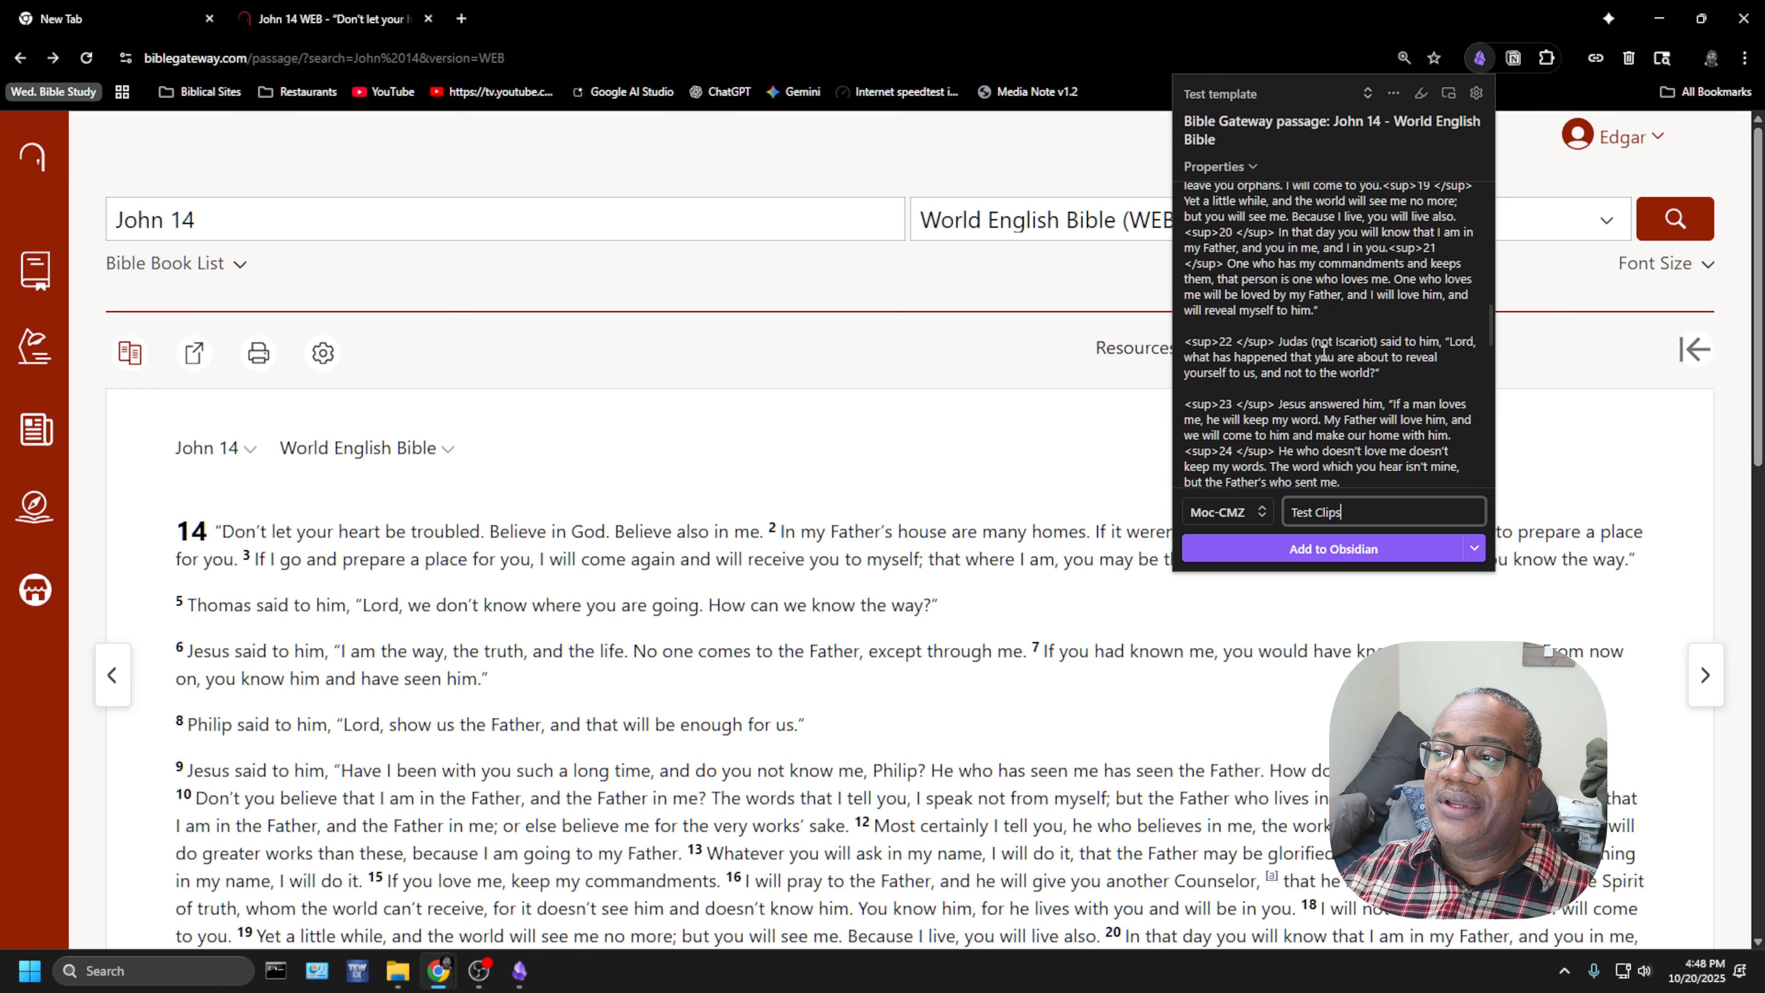
scroll(1324, 351, down, 5)
scroll(1325, 348, up, 4)
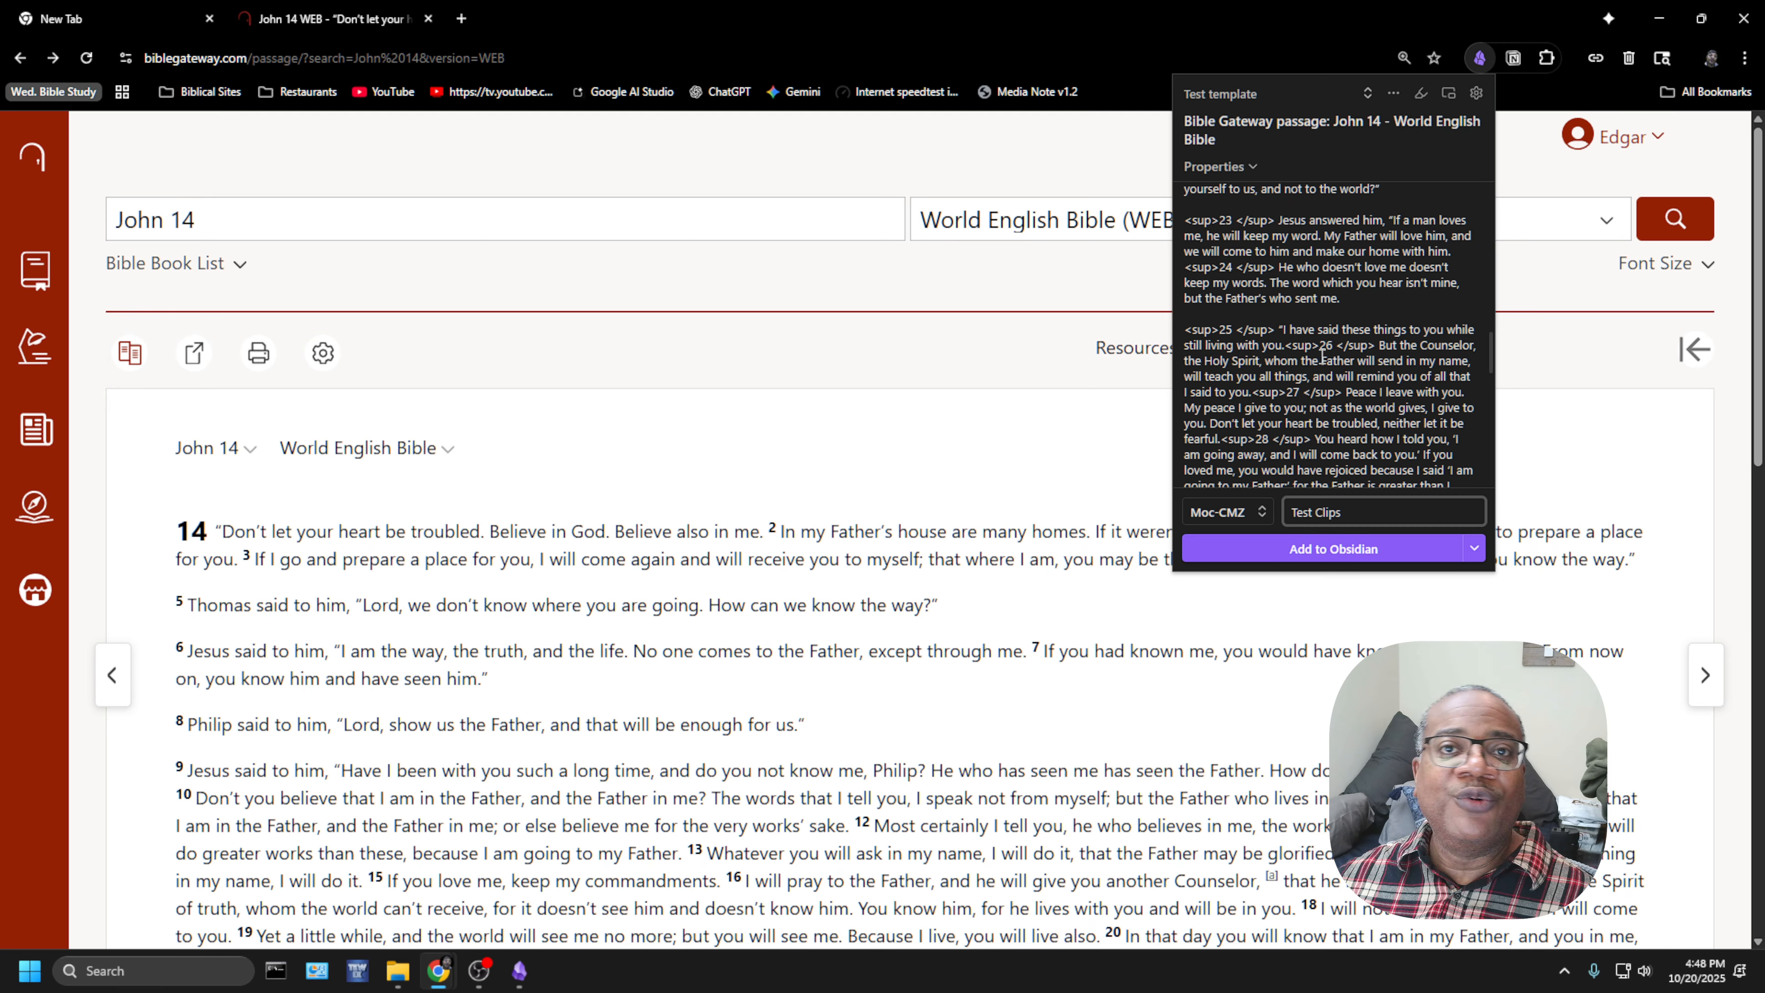
scroll(1327, 347, up, 10)
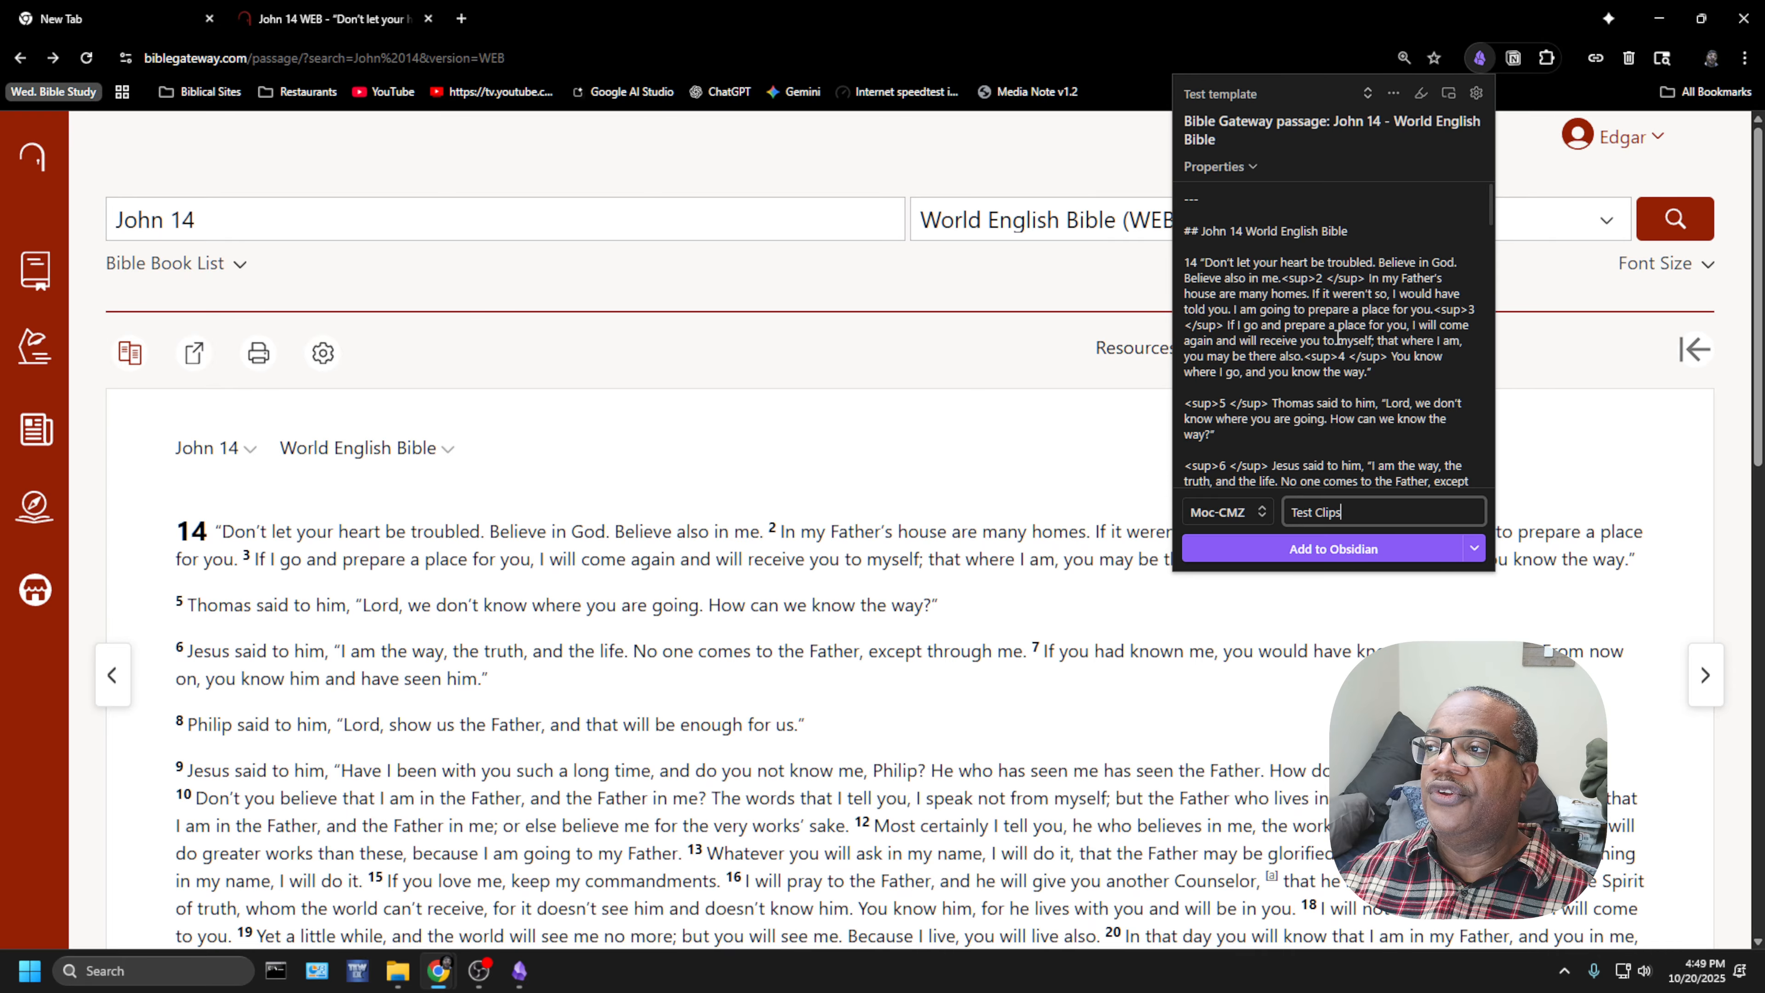
- Highlight verse 5 of John 14 with the Web Clipper highlighter, preview its clip, and remove the highlight again
click(1422, 97)
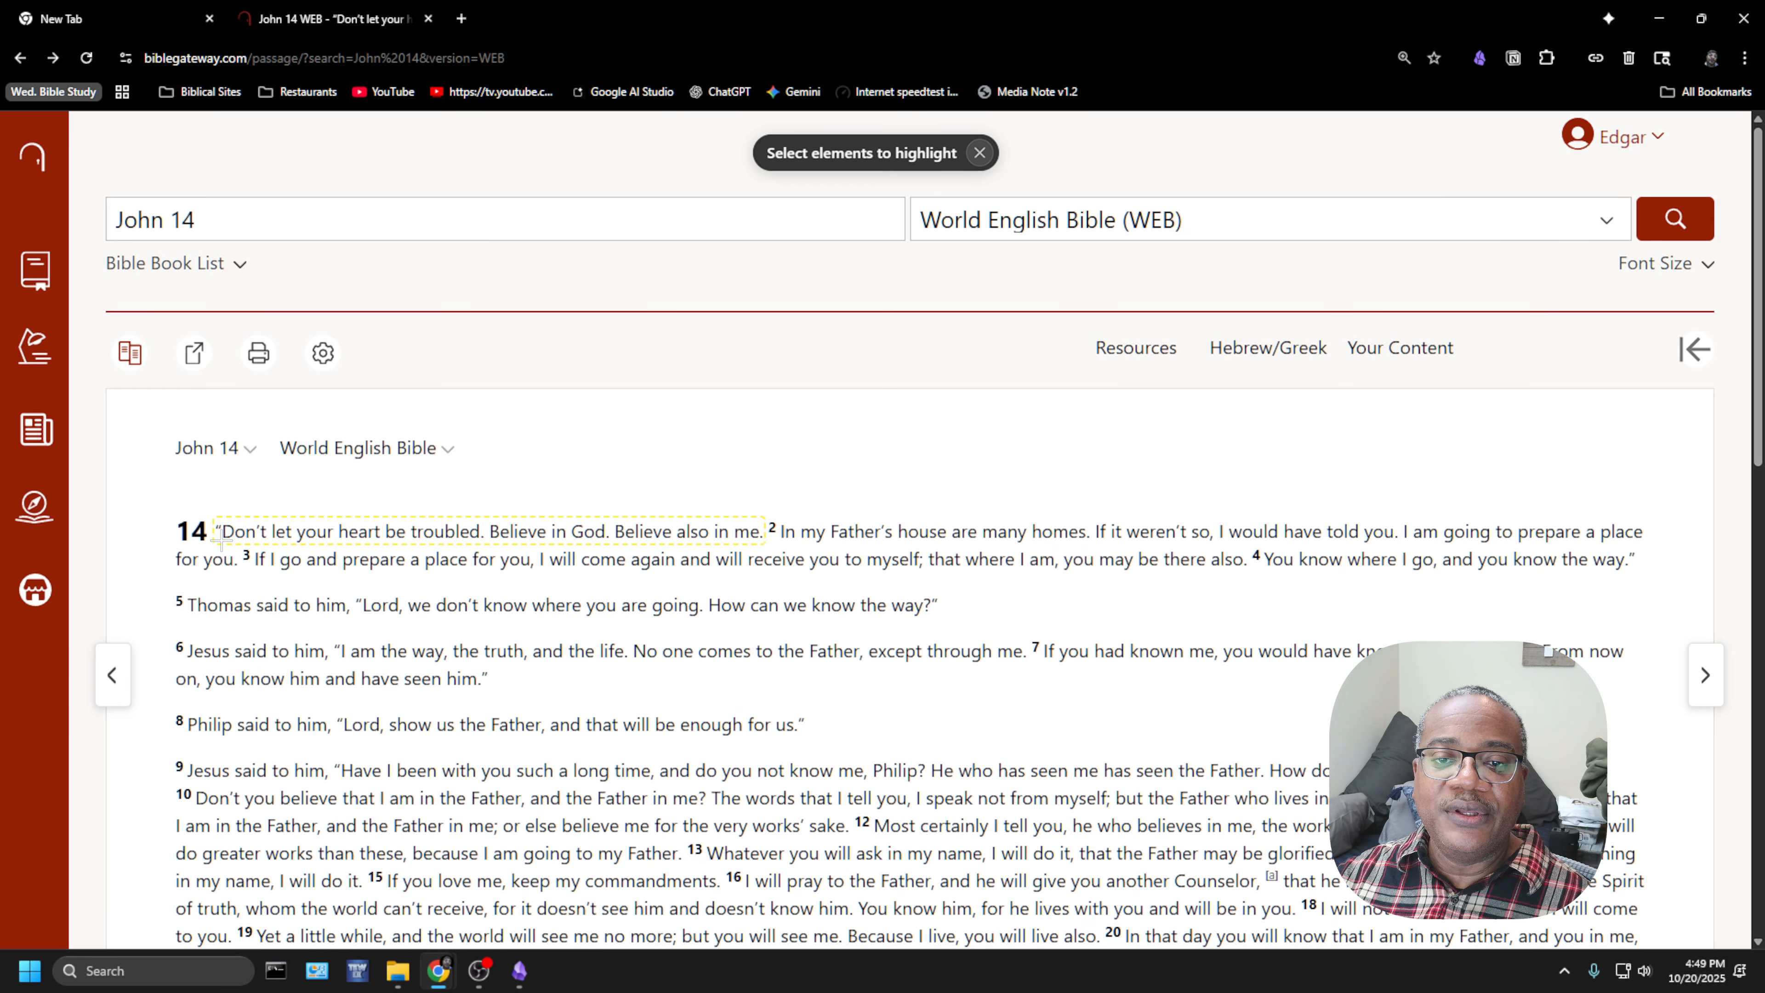
click(276, 616)
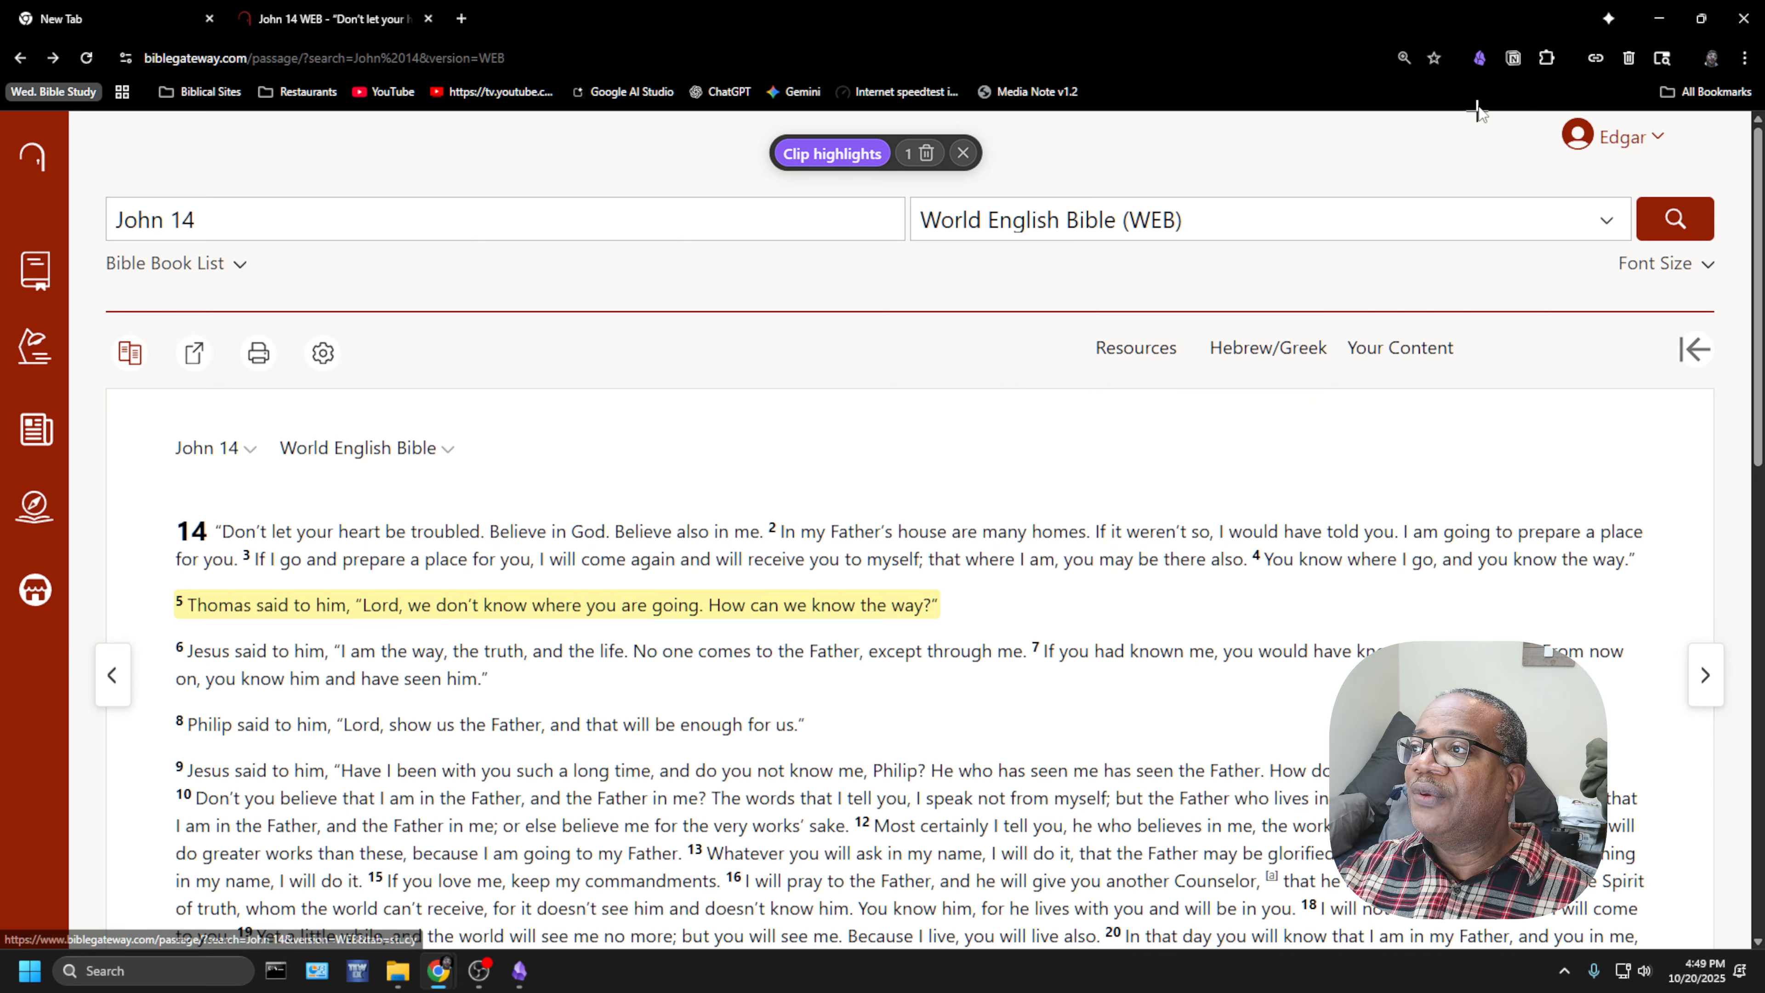
click(1481, 58)
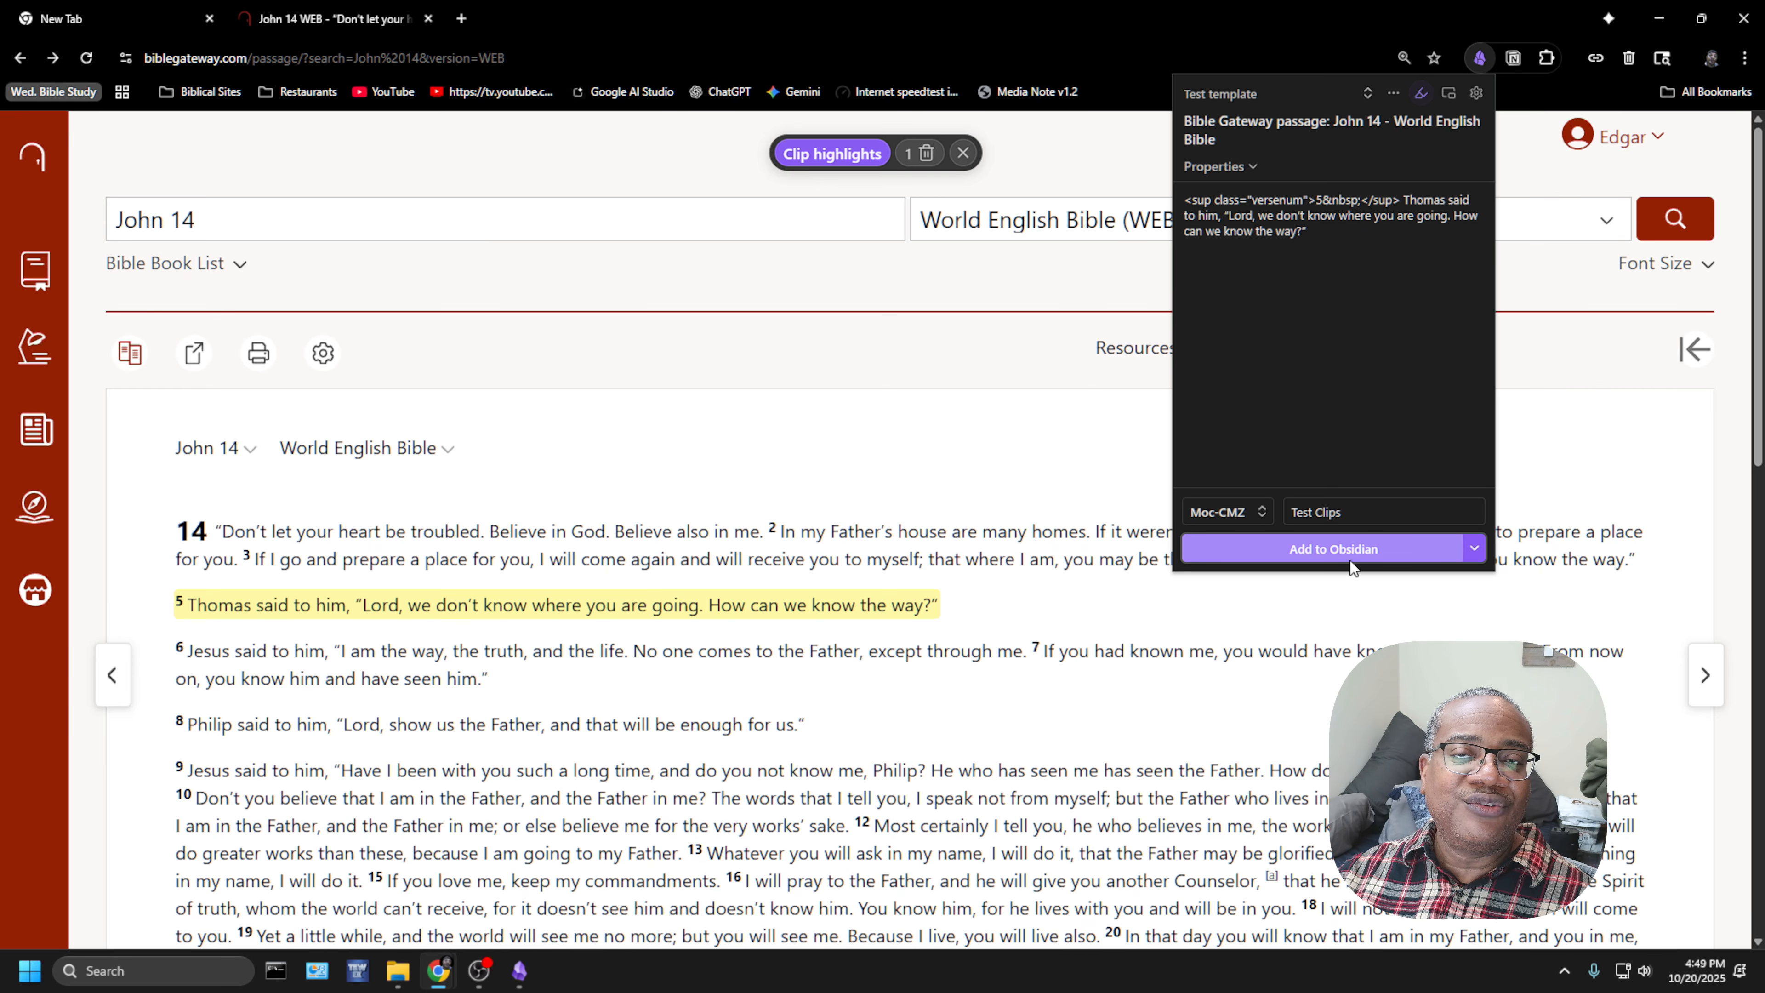
click(929, 154)
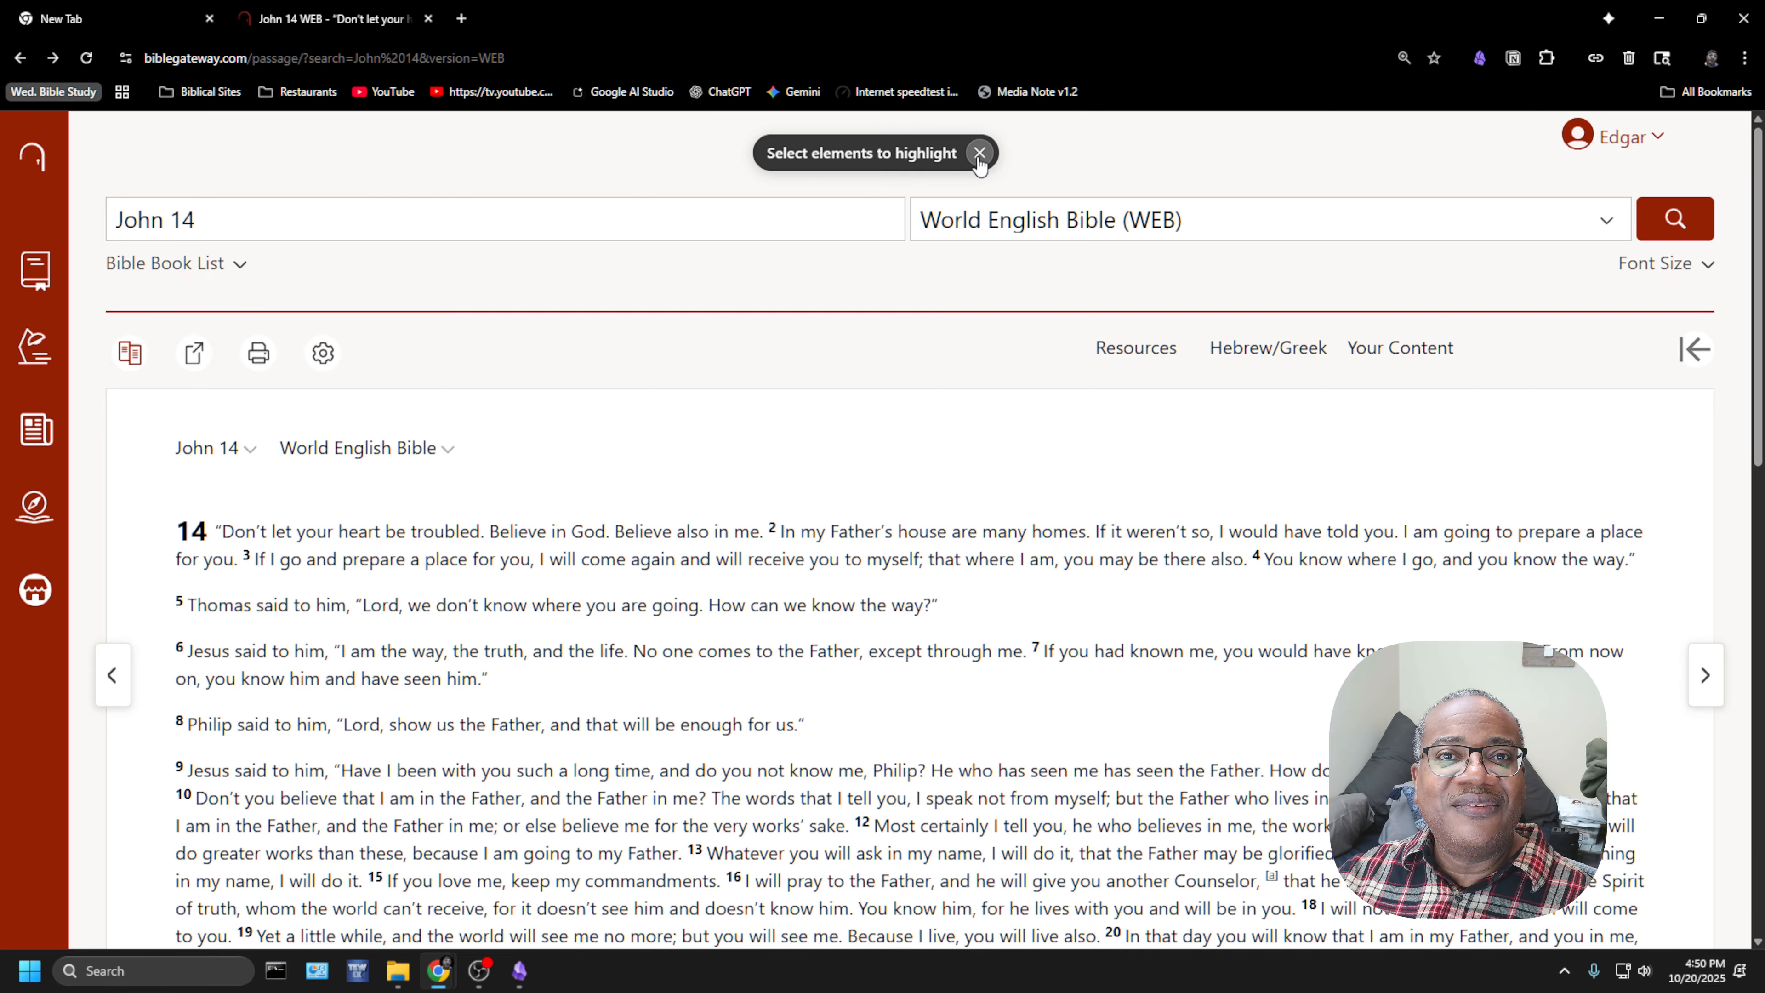
click(980, 154)
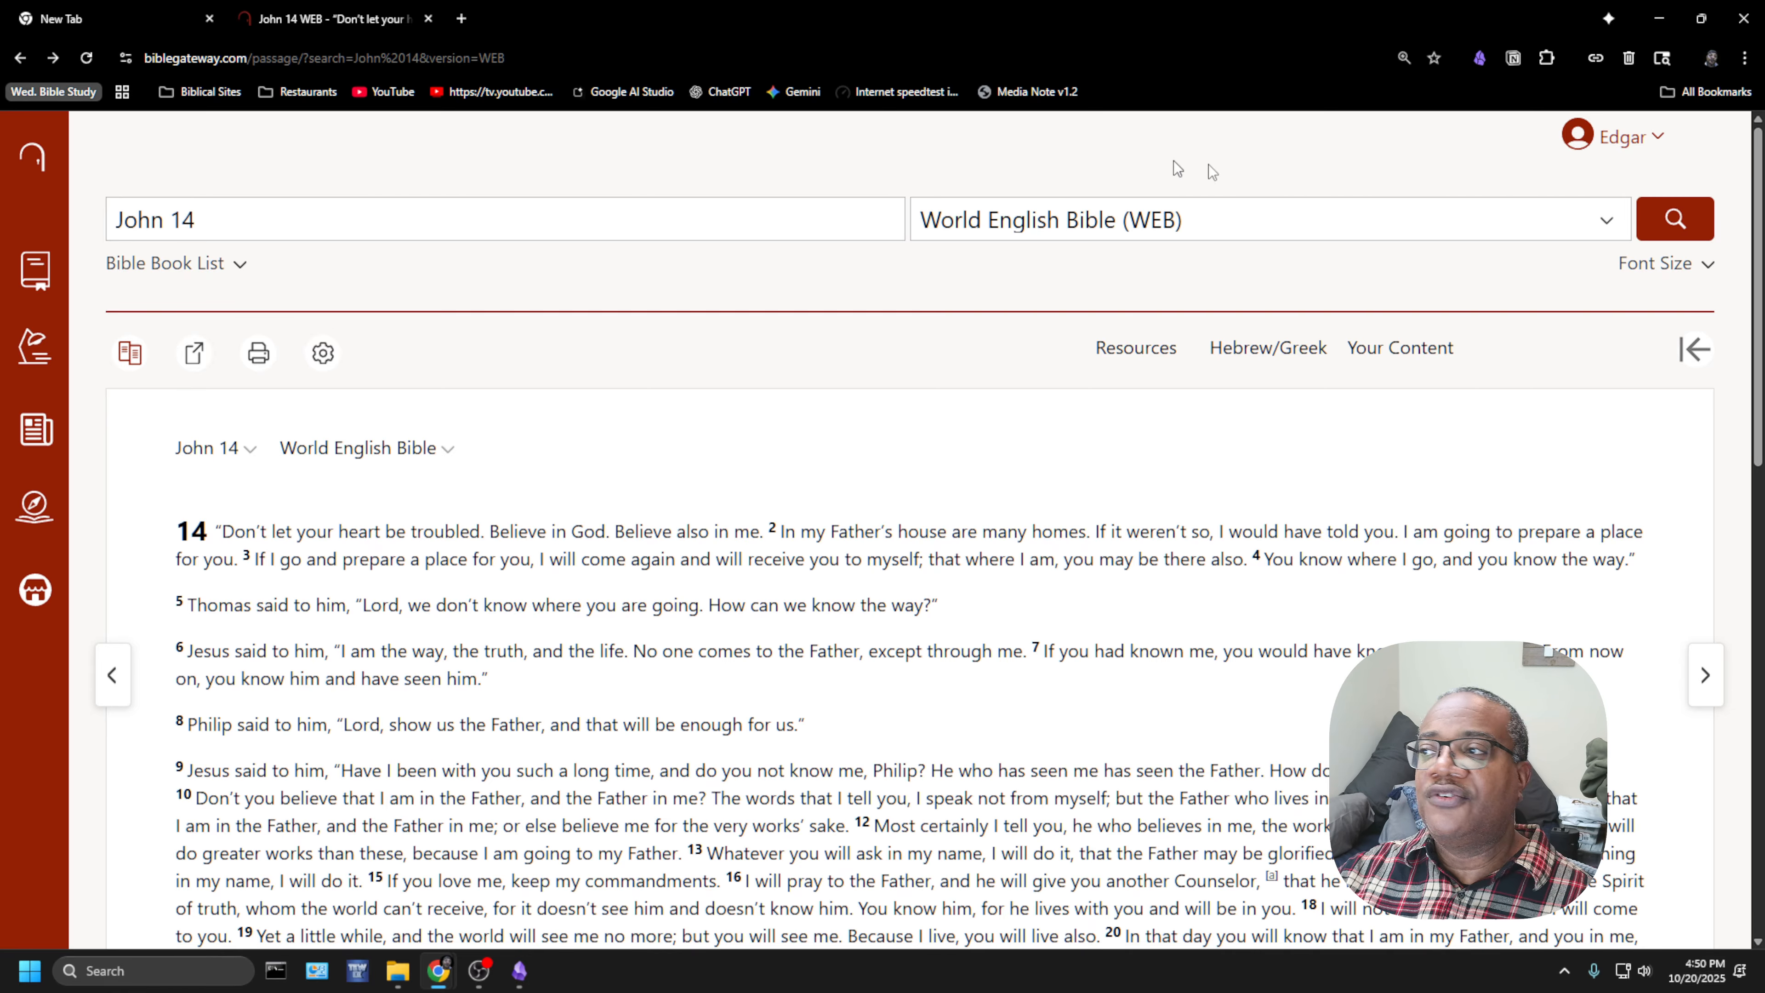
- Embed the Web Clipper in the John 14 page and read through the whole clip preview there
click(1480, 59)
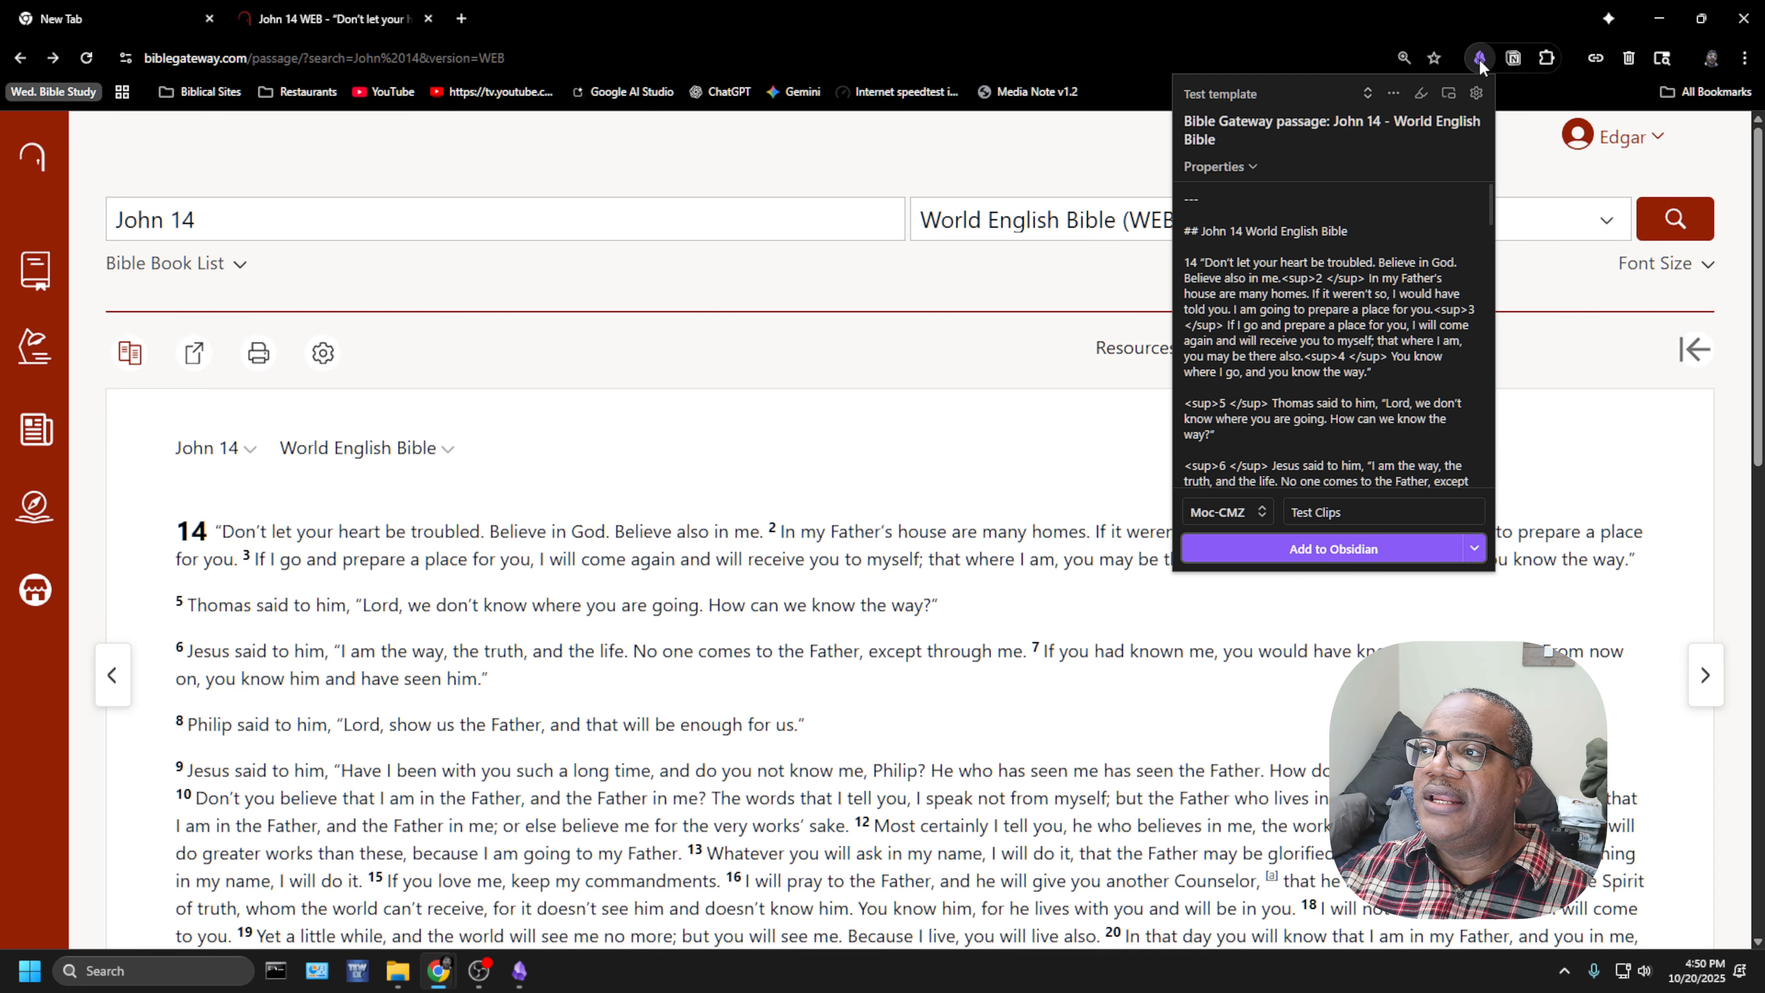
click(1451, 93)
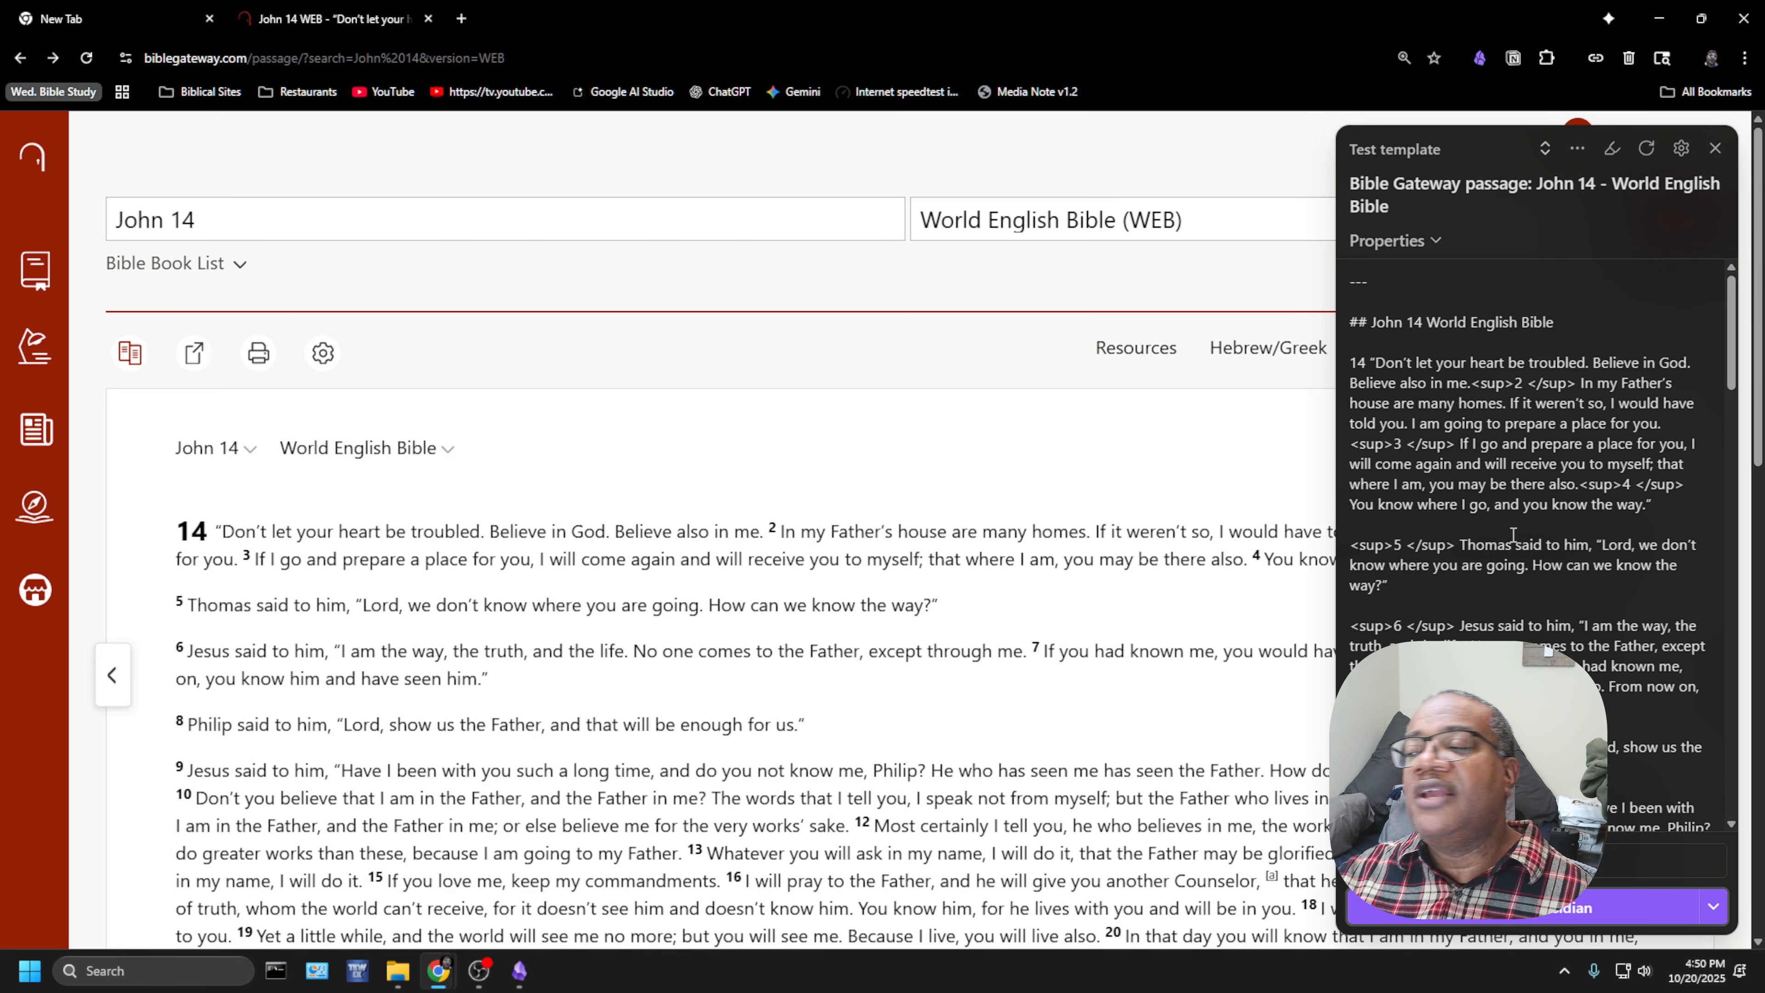
scroll(1516, 499, down, 10)
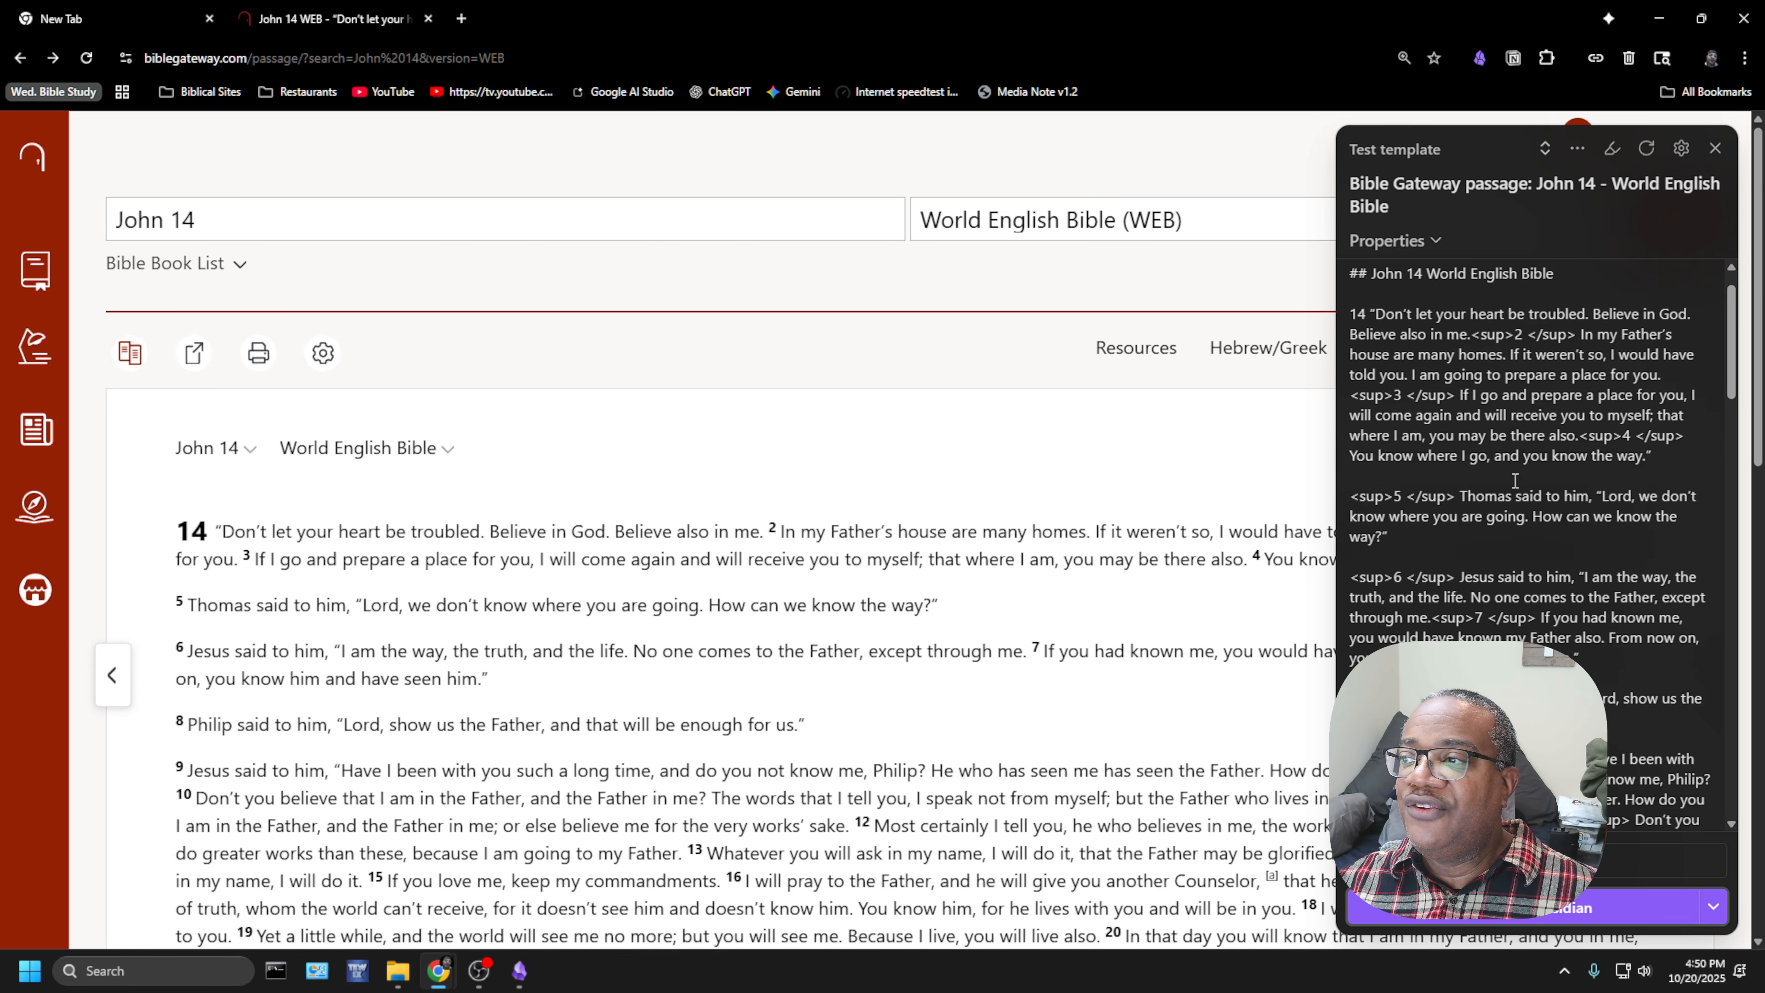
scroll(1517, 499, down, 10)
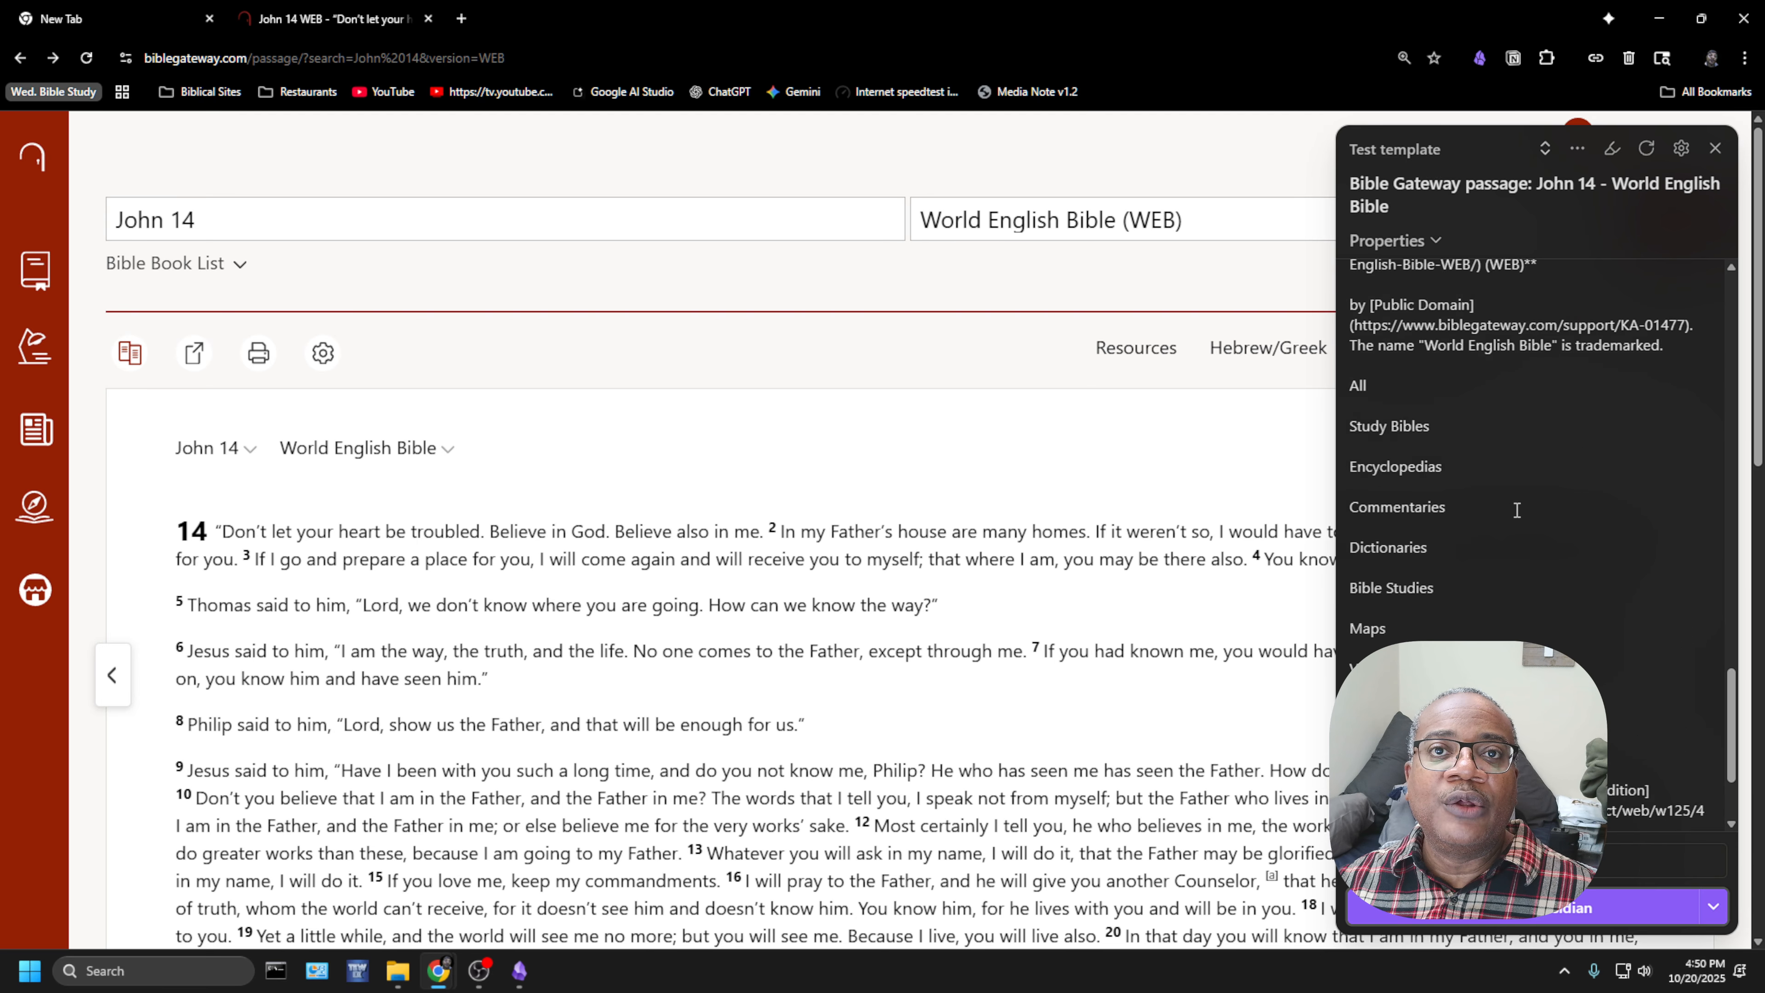
scroll(1521, 516, up, 15)
scroll(1521, 516, up, 10)
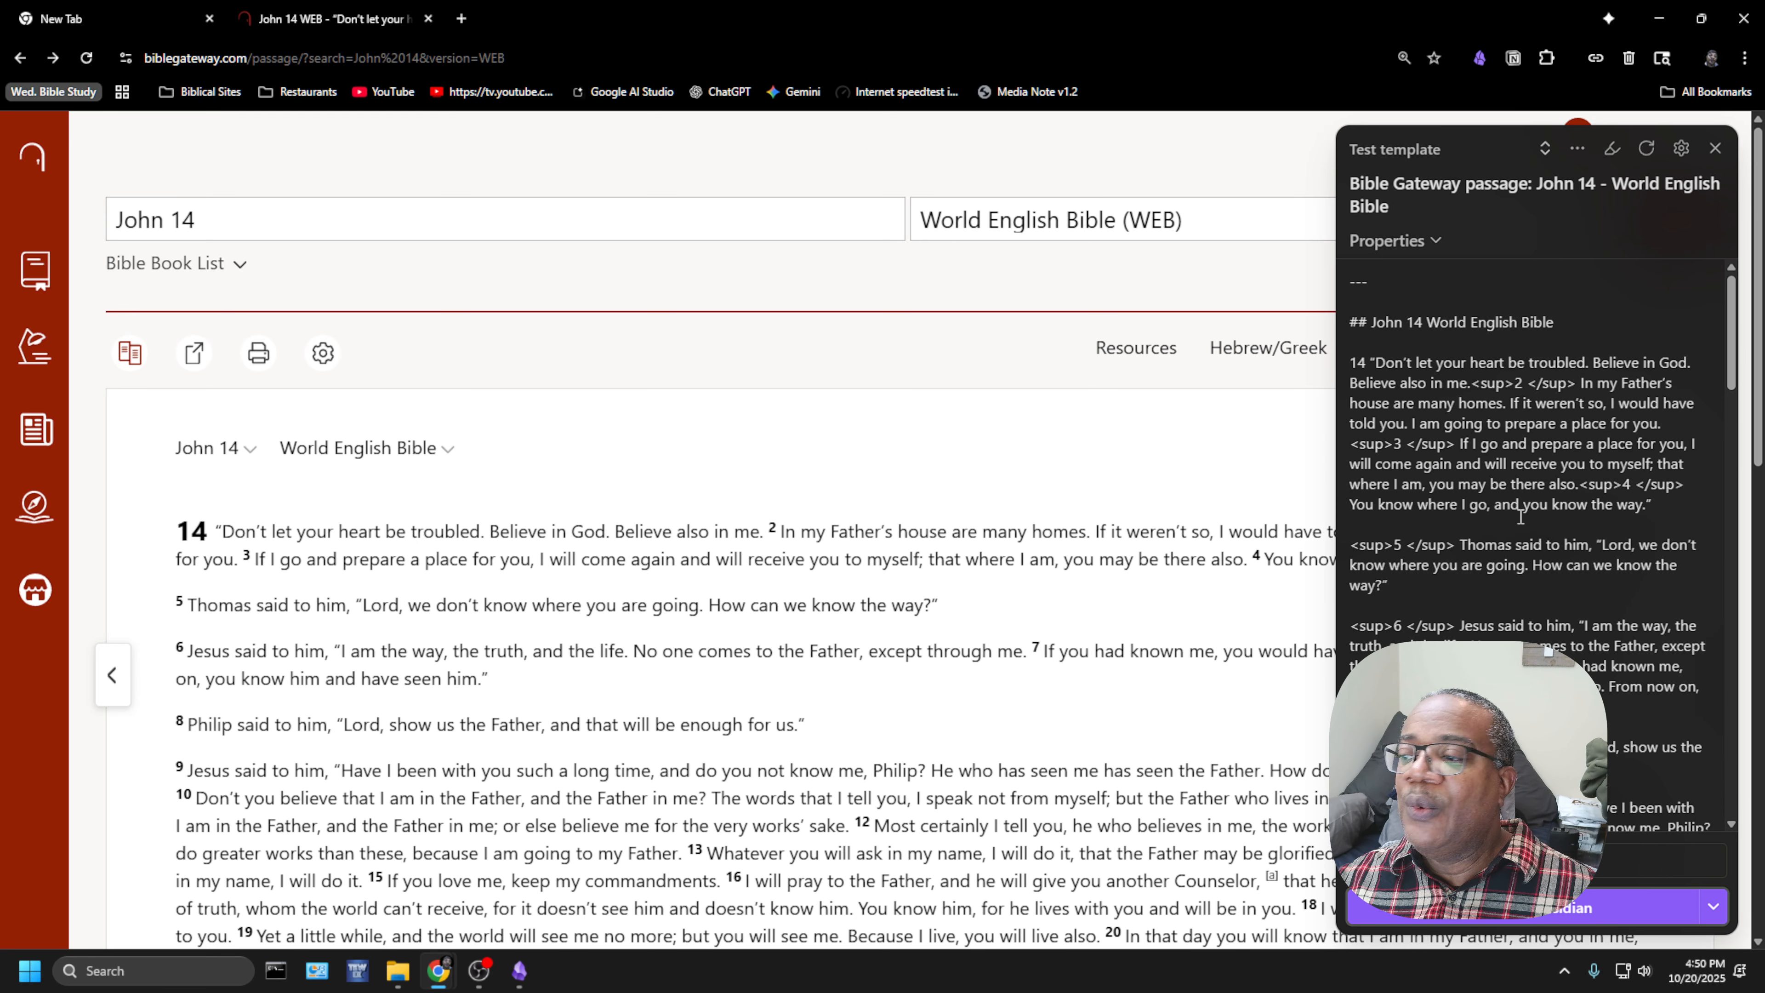
- Try removing the World English Bible credit lines below Footnotes in the embedded clip preview, reloading the clip before closing the clipper
scroll(1526, 509, down, 20)
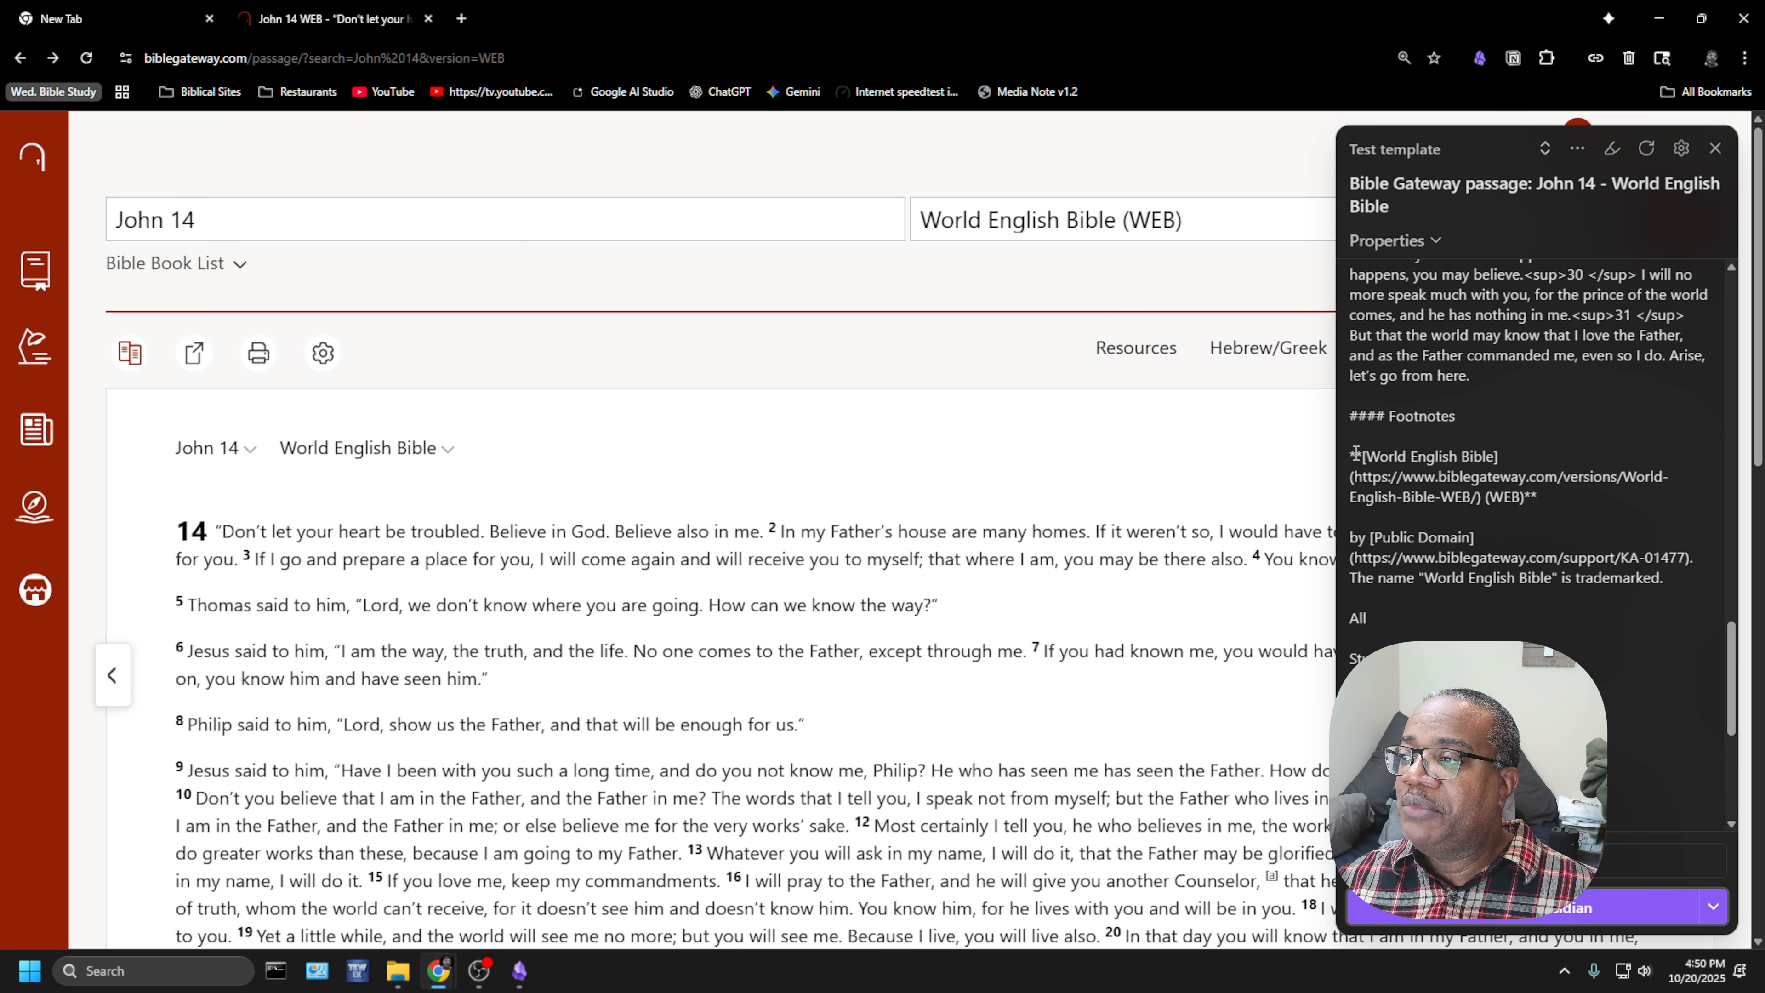
drag(1356, 456, 1479, 627)
key(Delete)
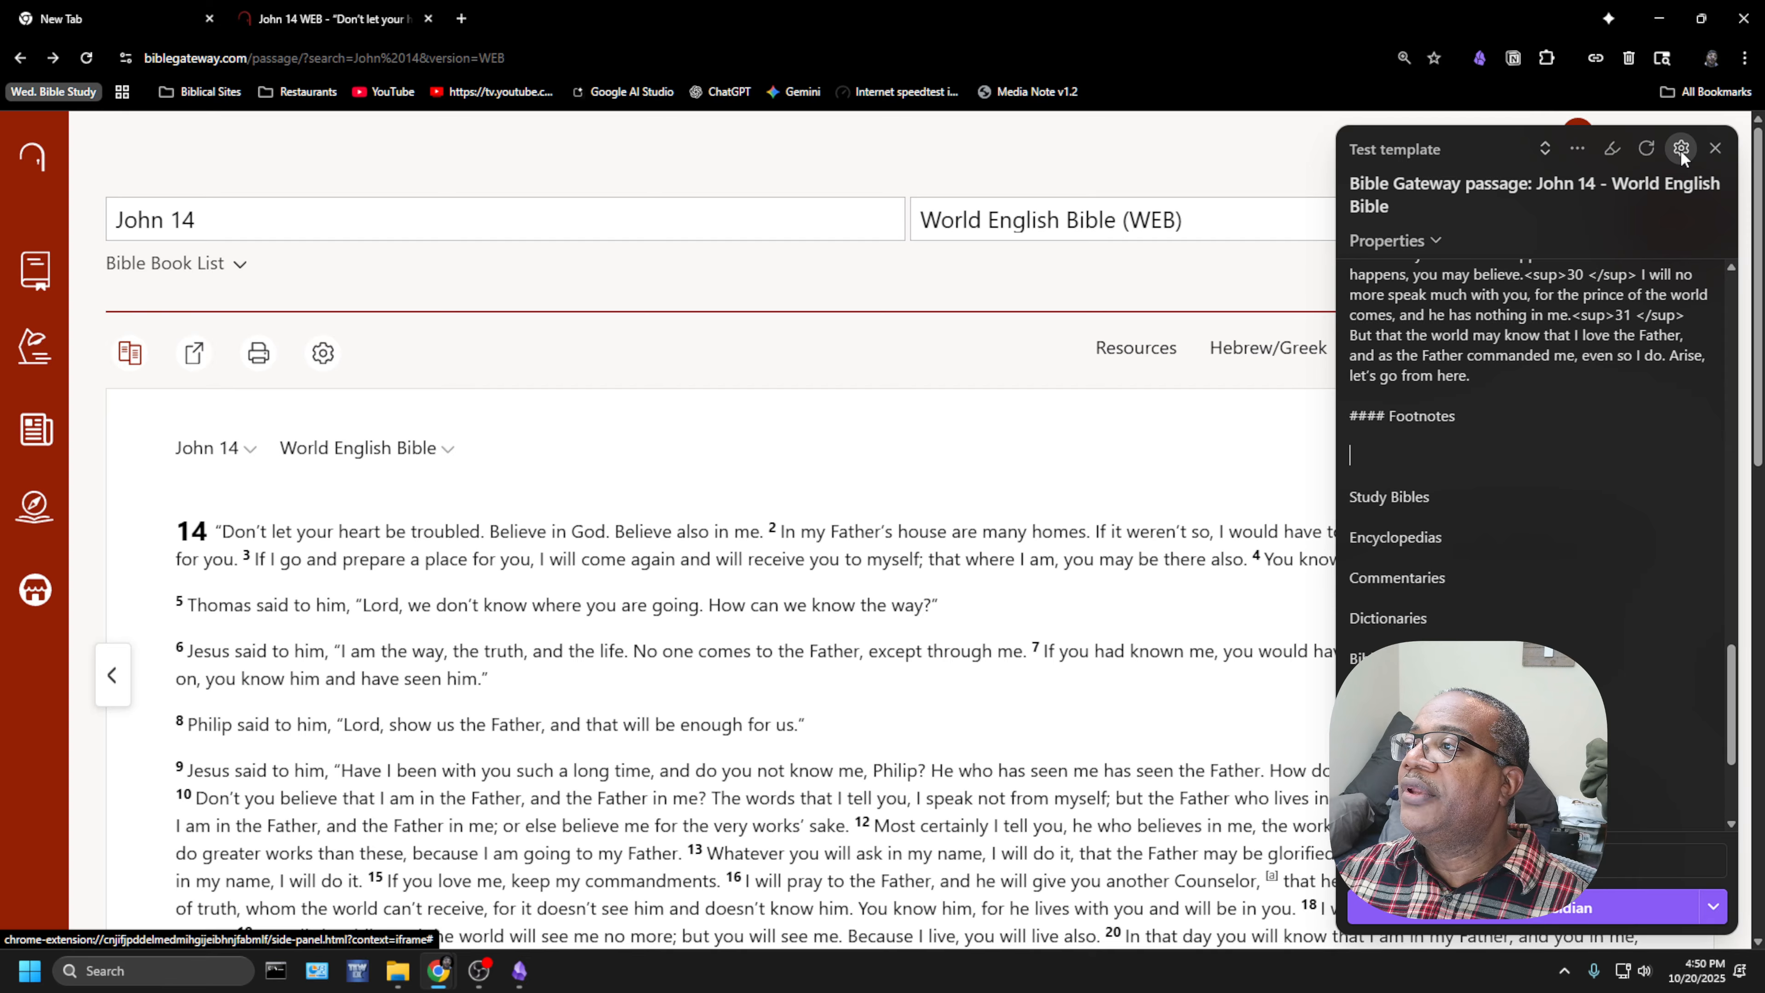
click(1646, 148)
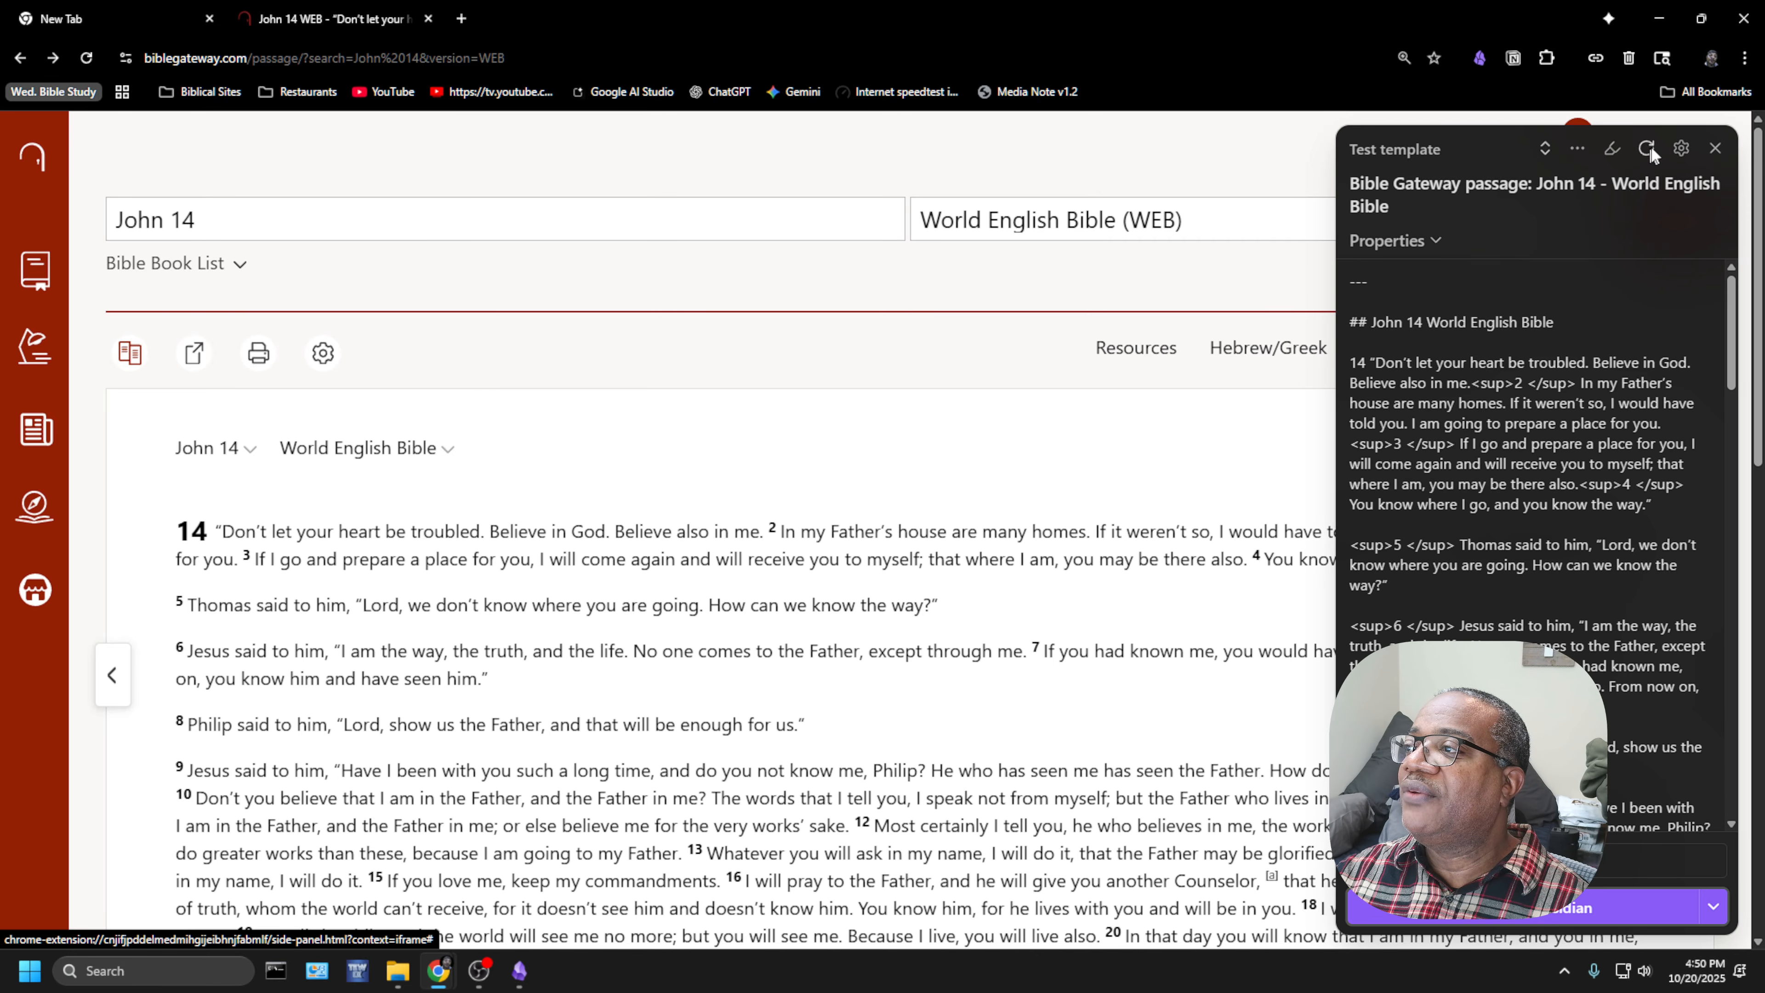
click(1716, 148)
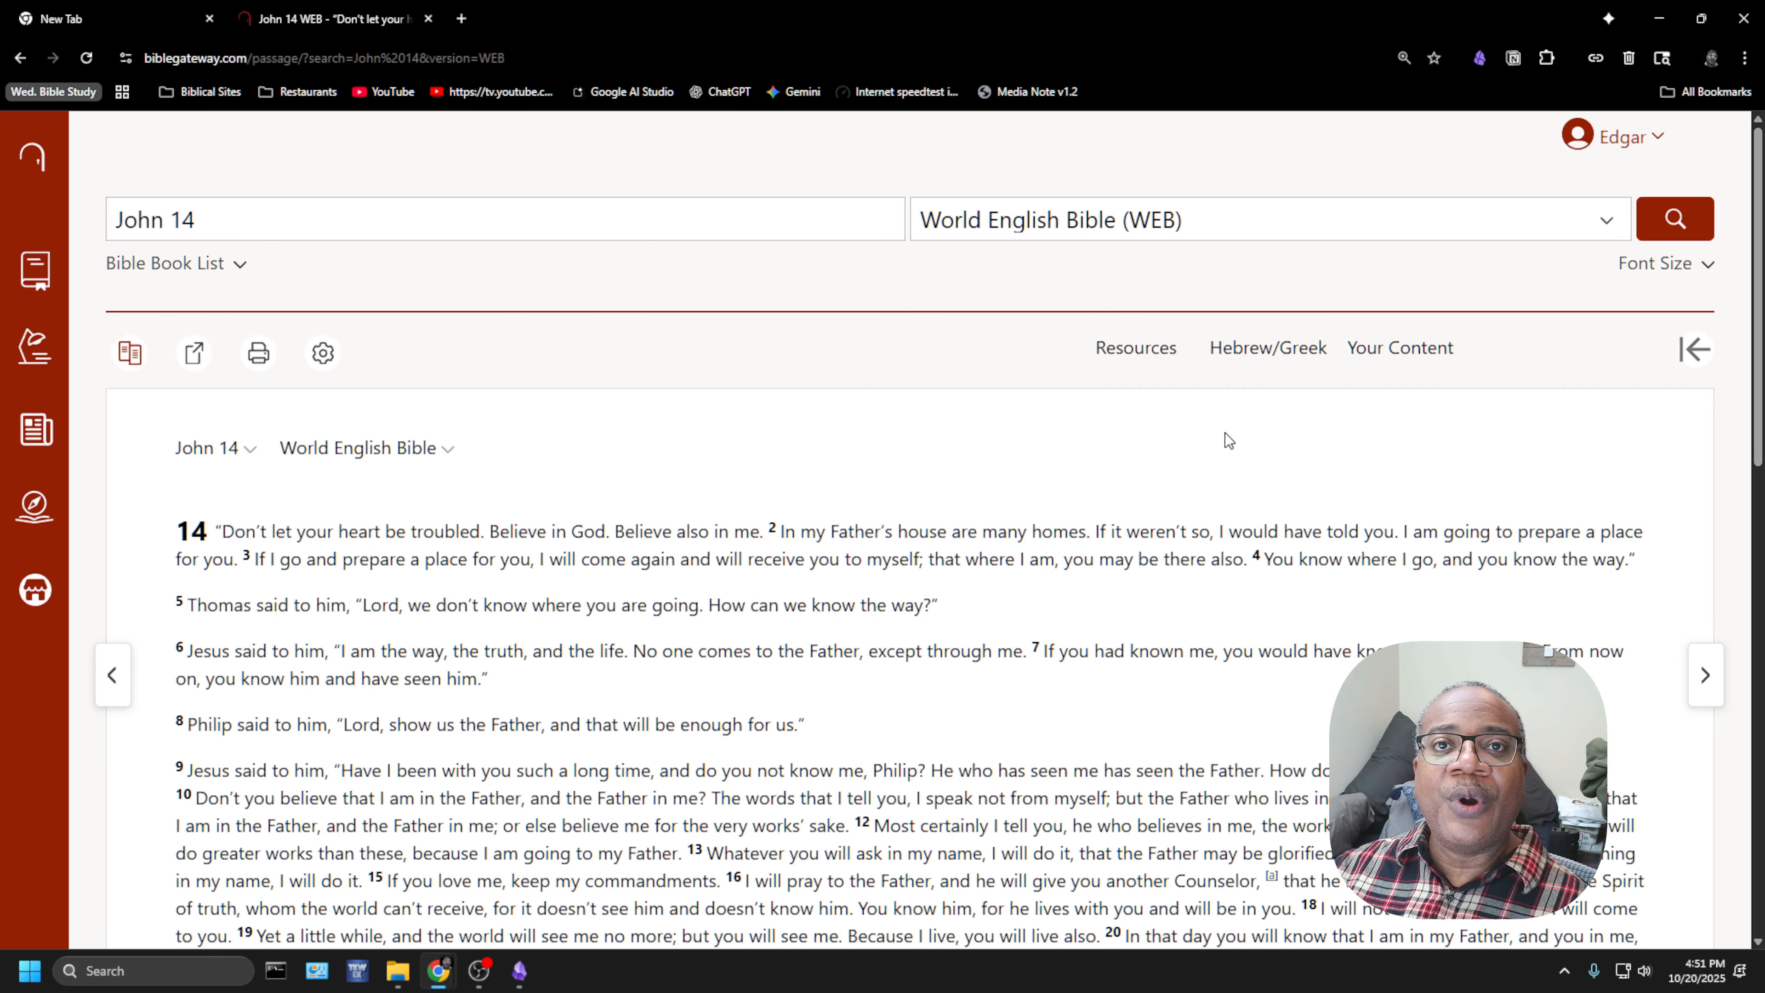
- Look over the John 14 clip preview again and inspect the vault's folder list in Obsidian
click(1479, 61)
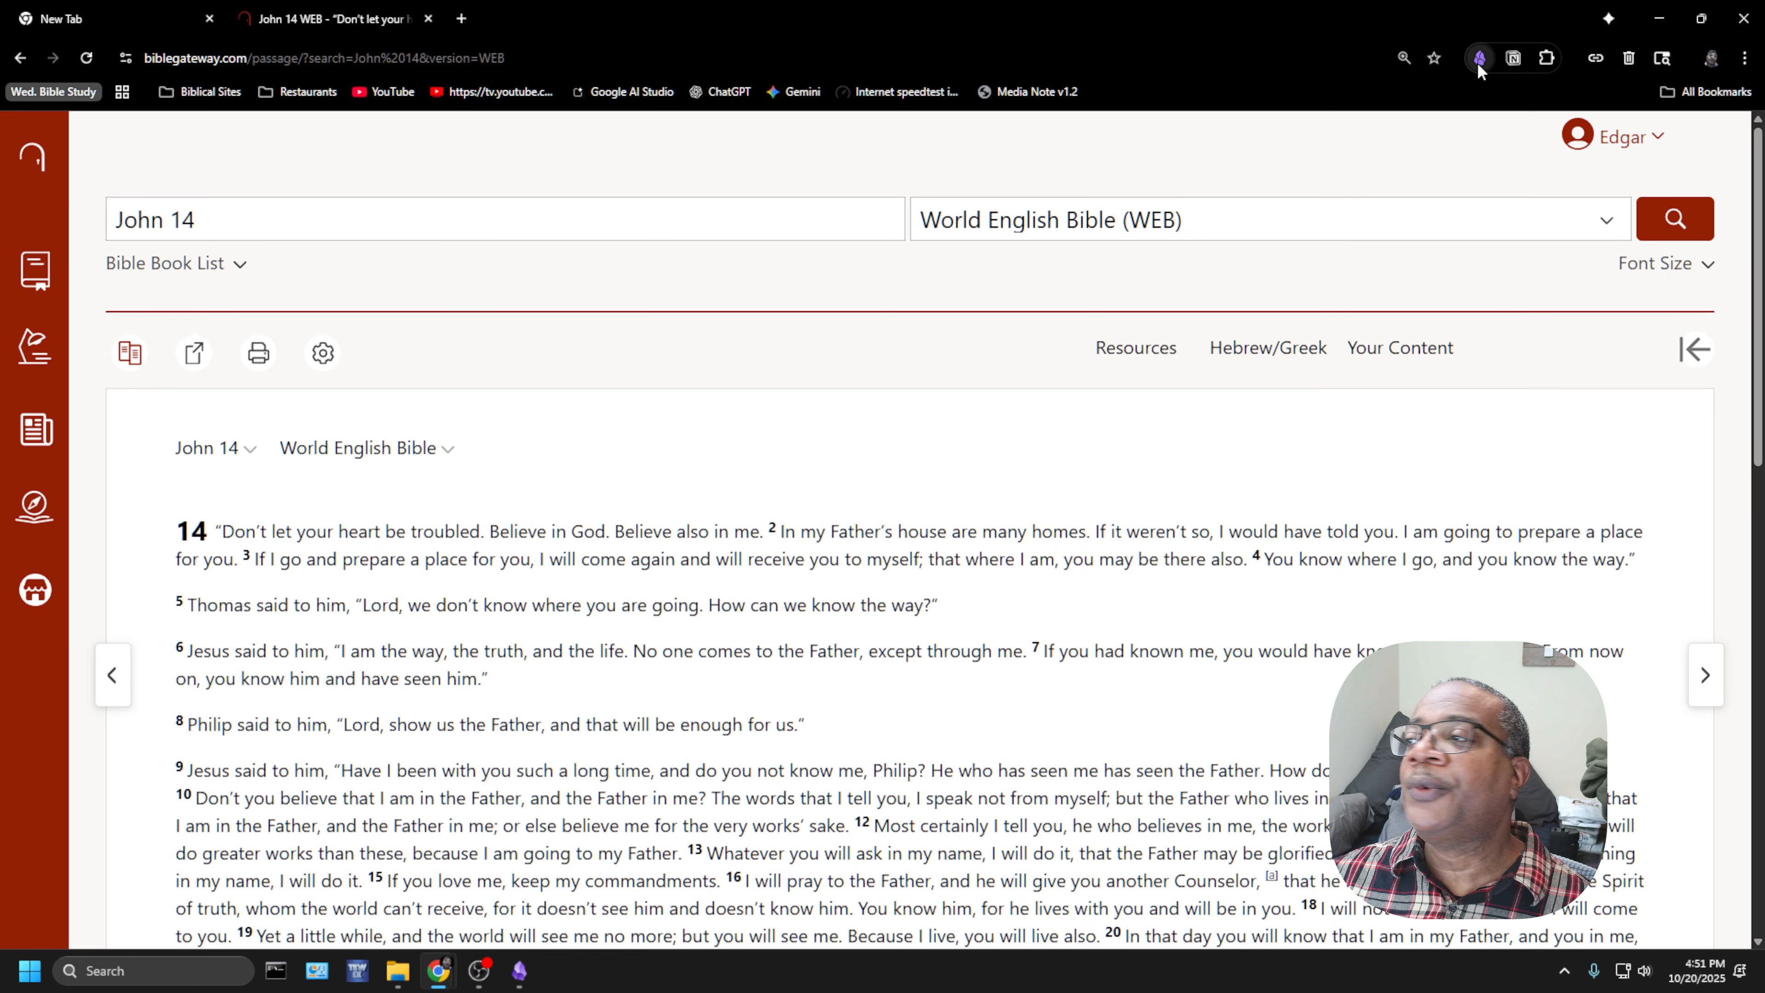
scroll(1324, 268, down, 10)
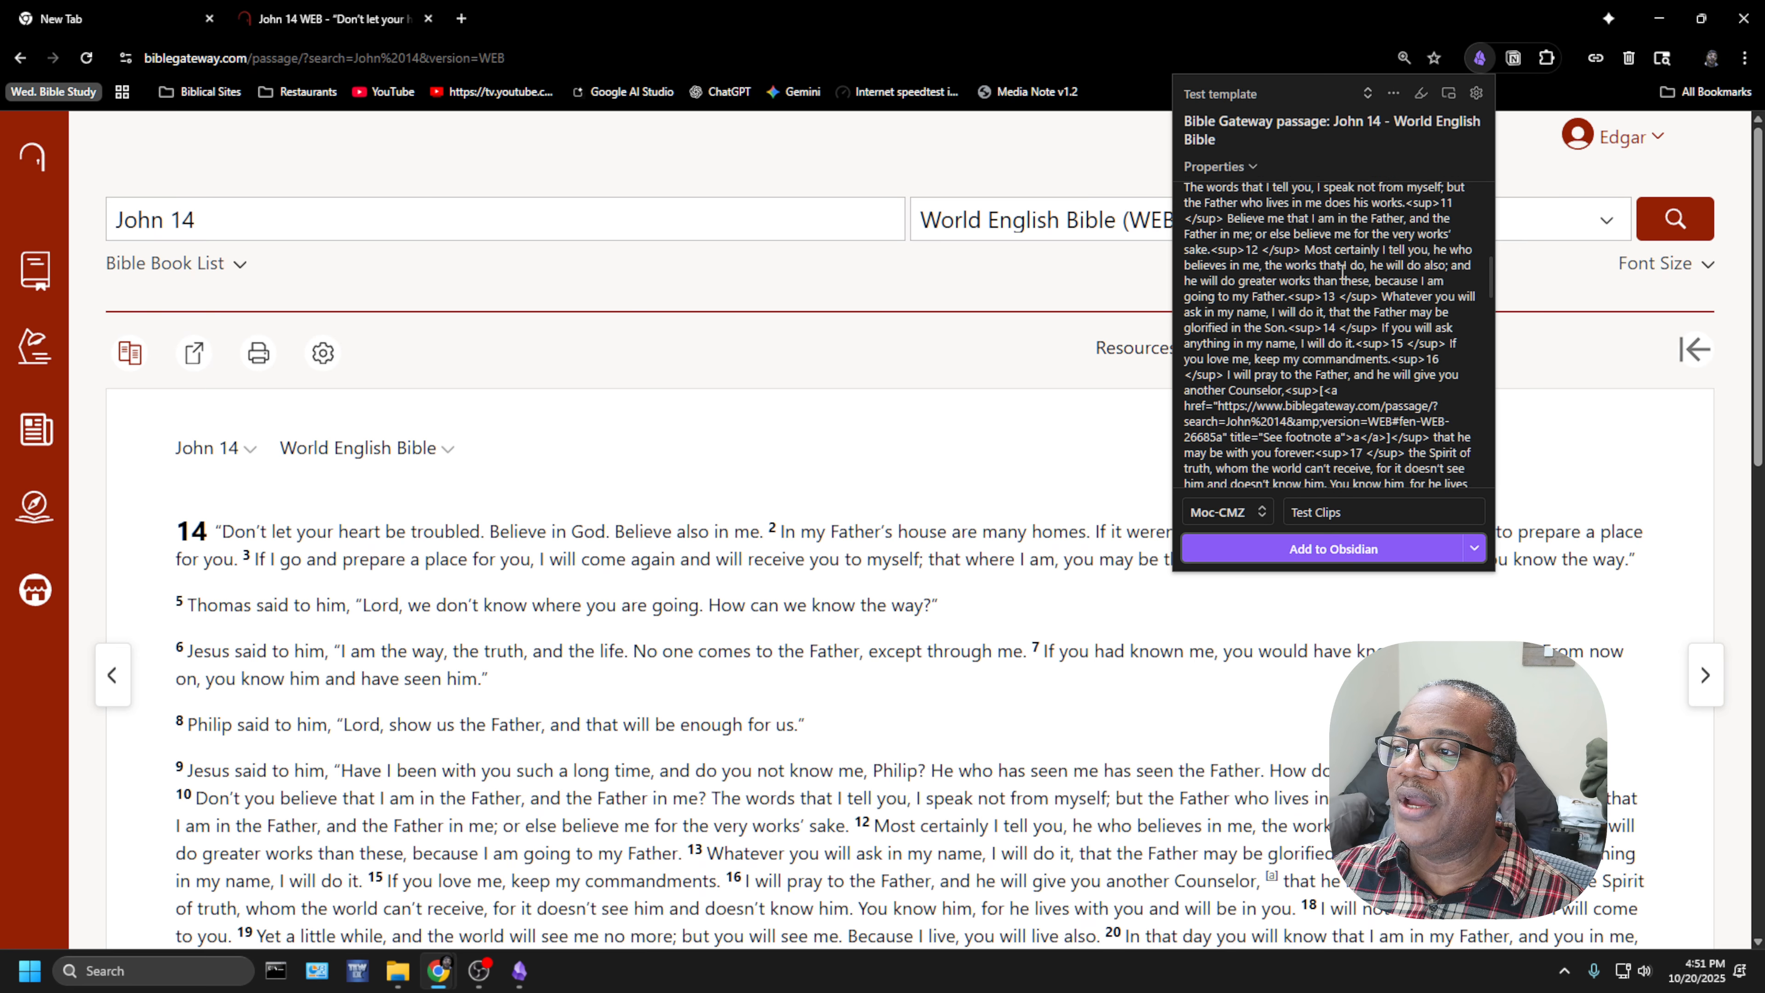
click(519, 971)
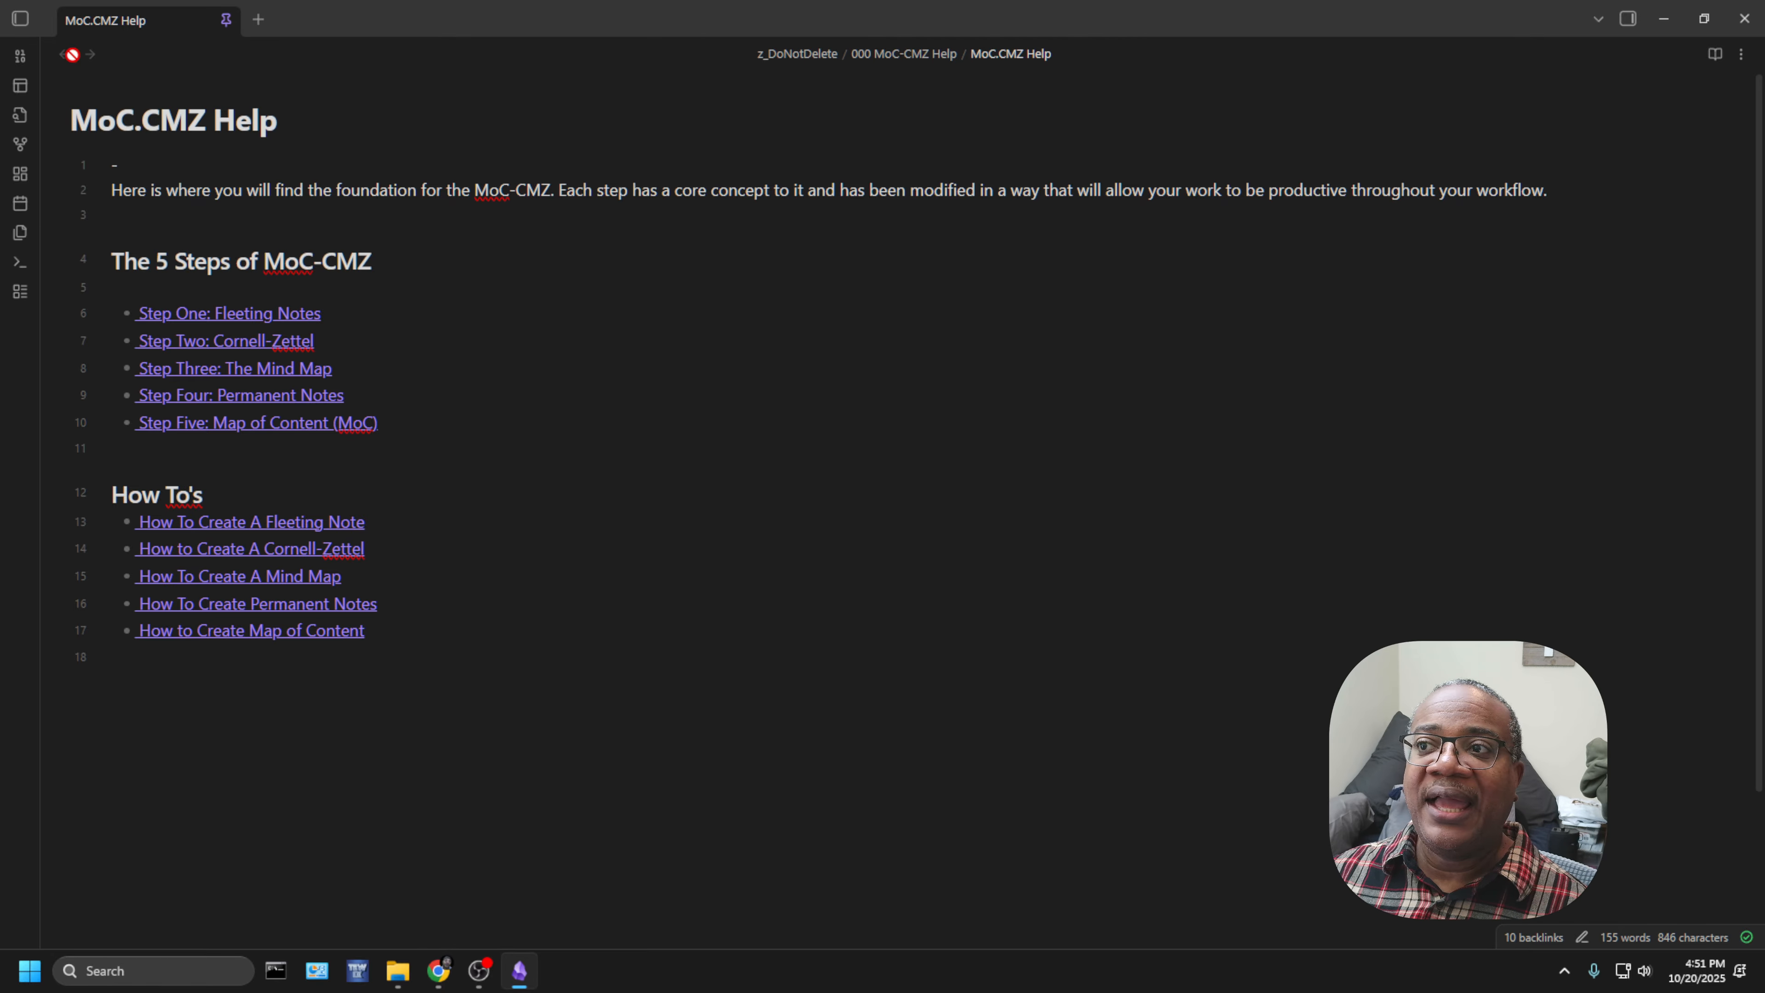
click(28, 23)
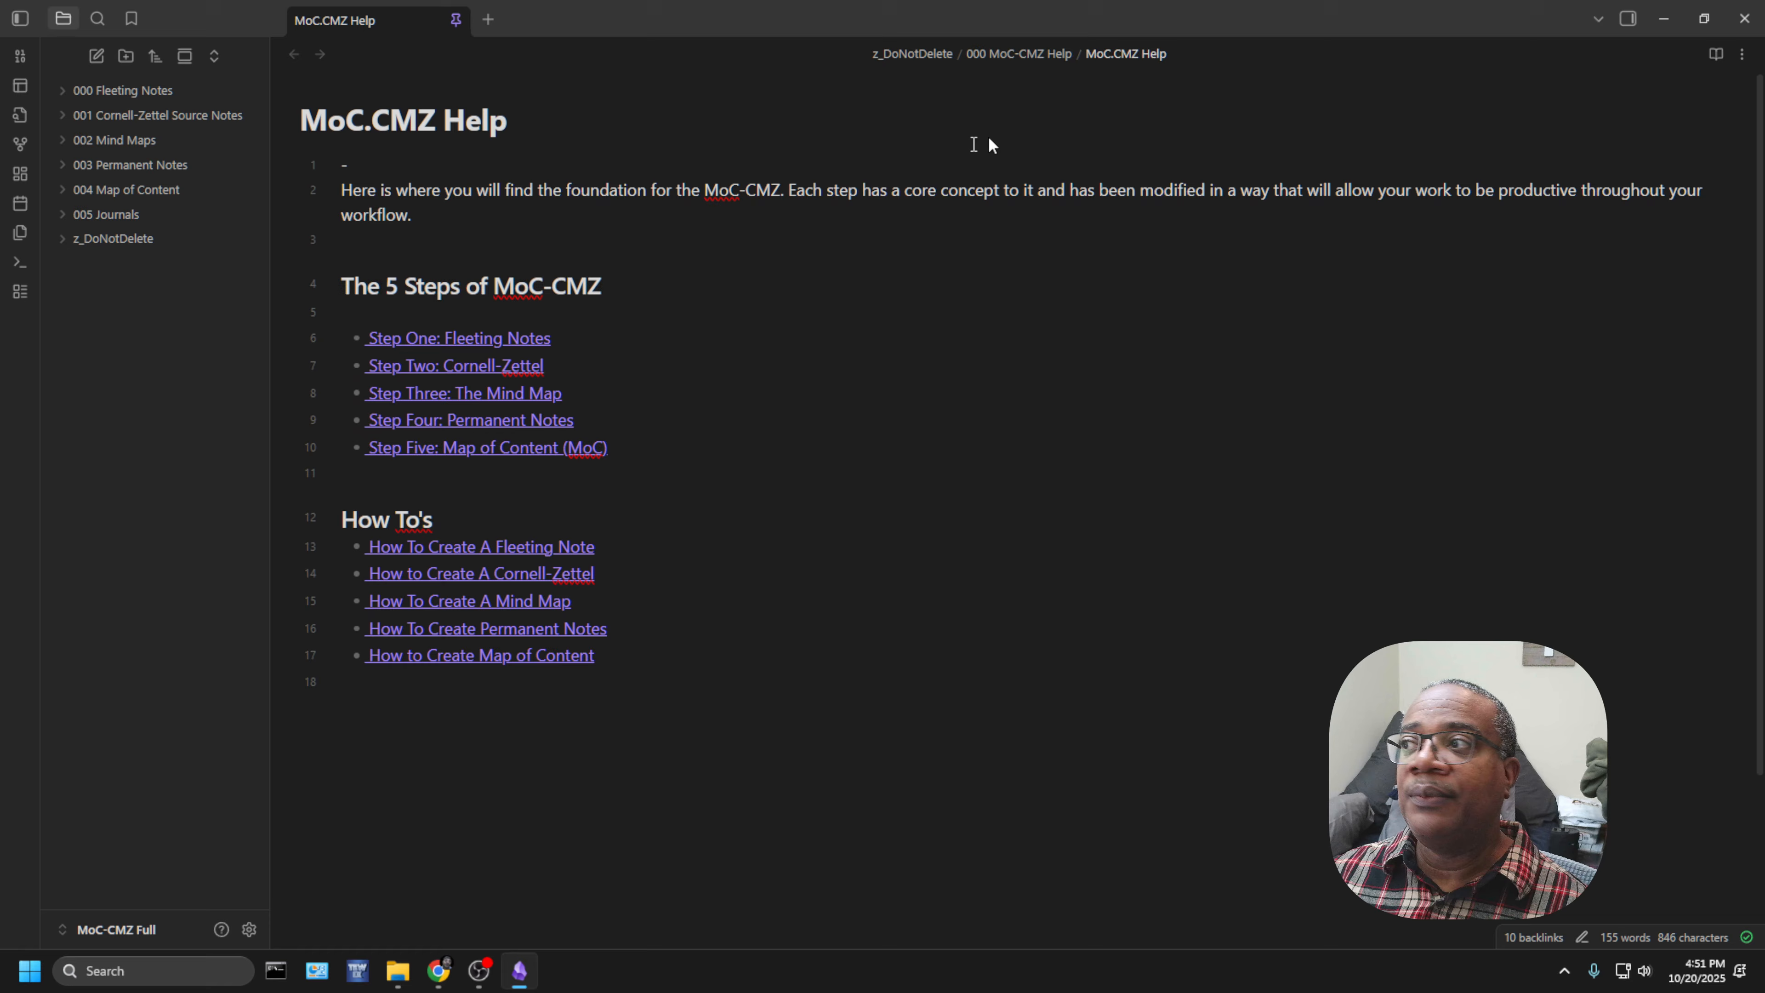
click(1661, 19)
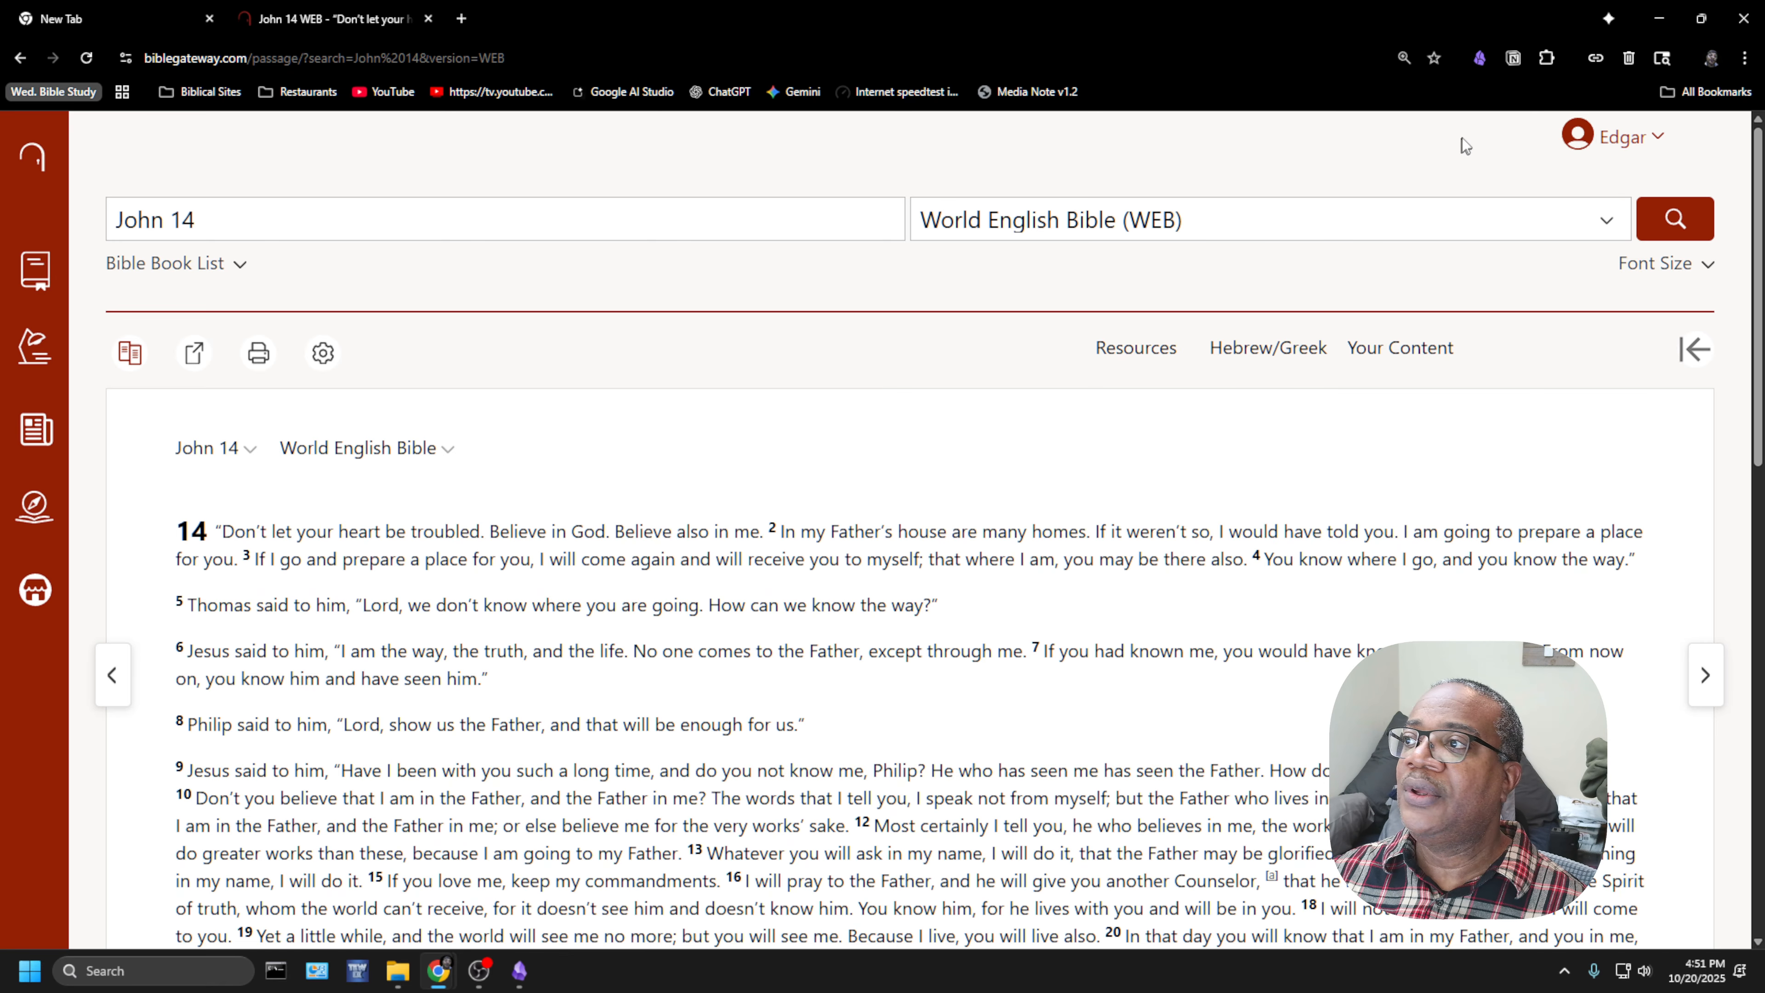
- Add the John 14 clip to the Test Clips folder with Test template, allowing Chrome to open Obsidian
click(1481, 59)
click(1361, 551)
drag(678, 142, 877, 134)
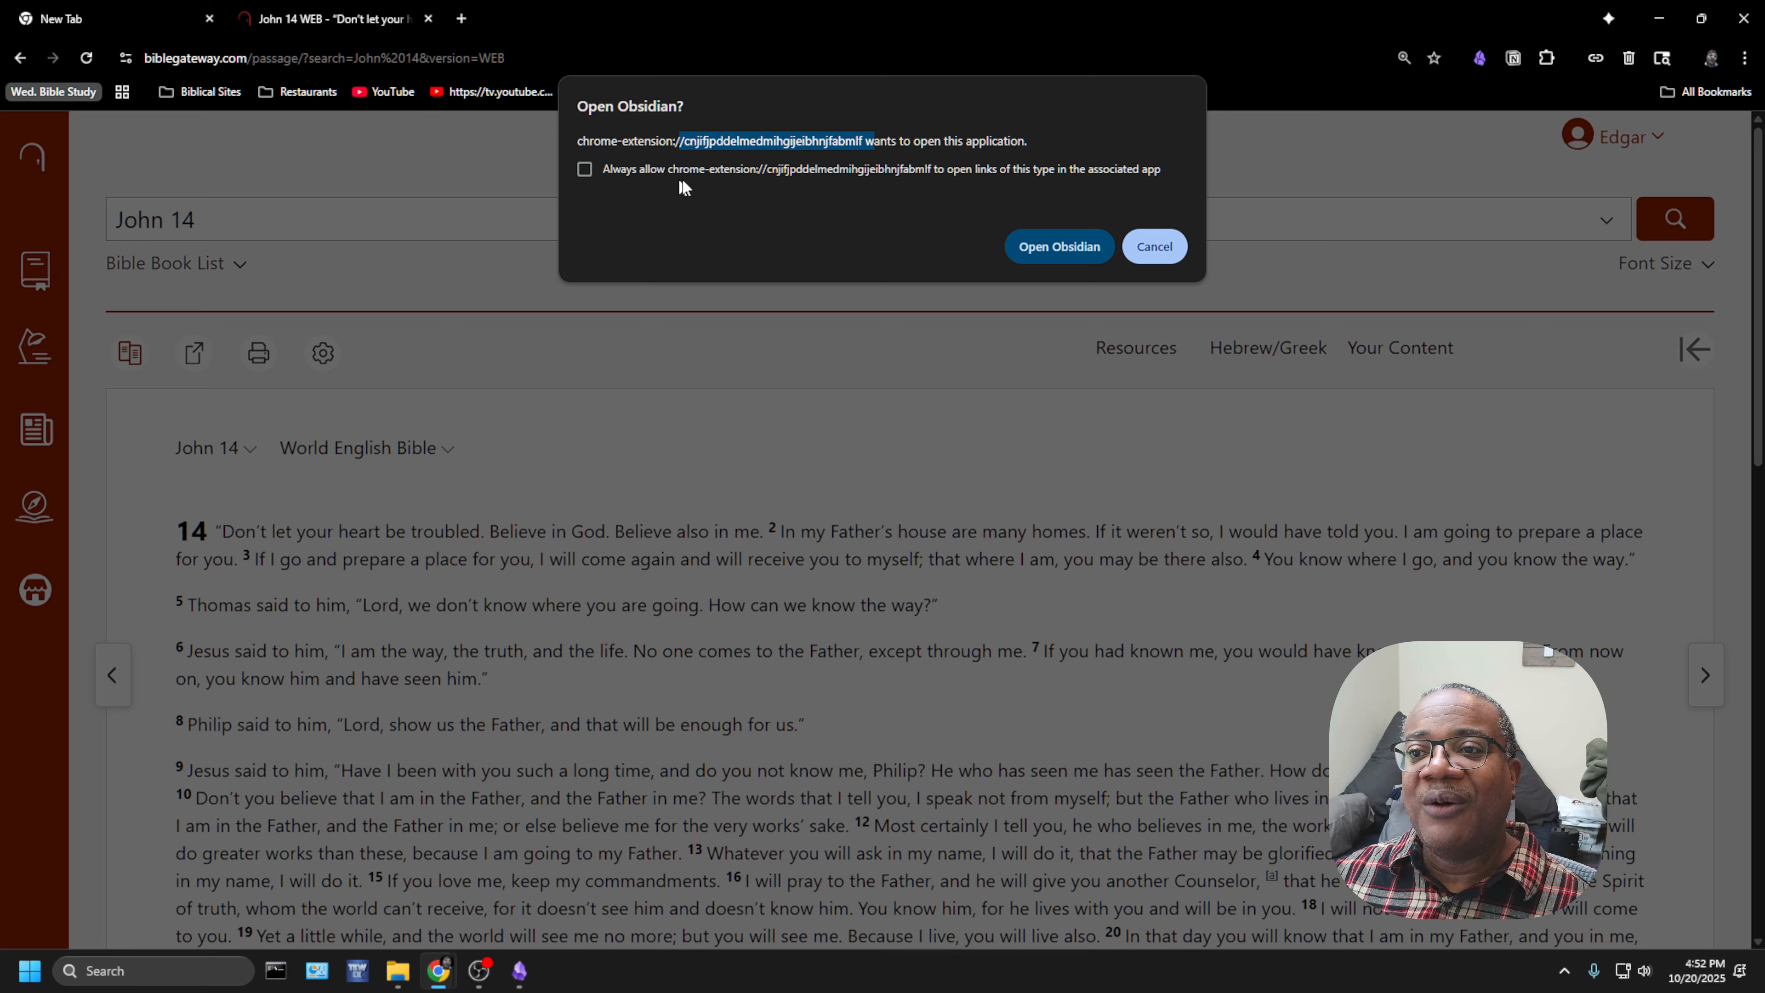
click(1050, 247)
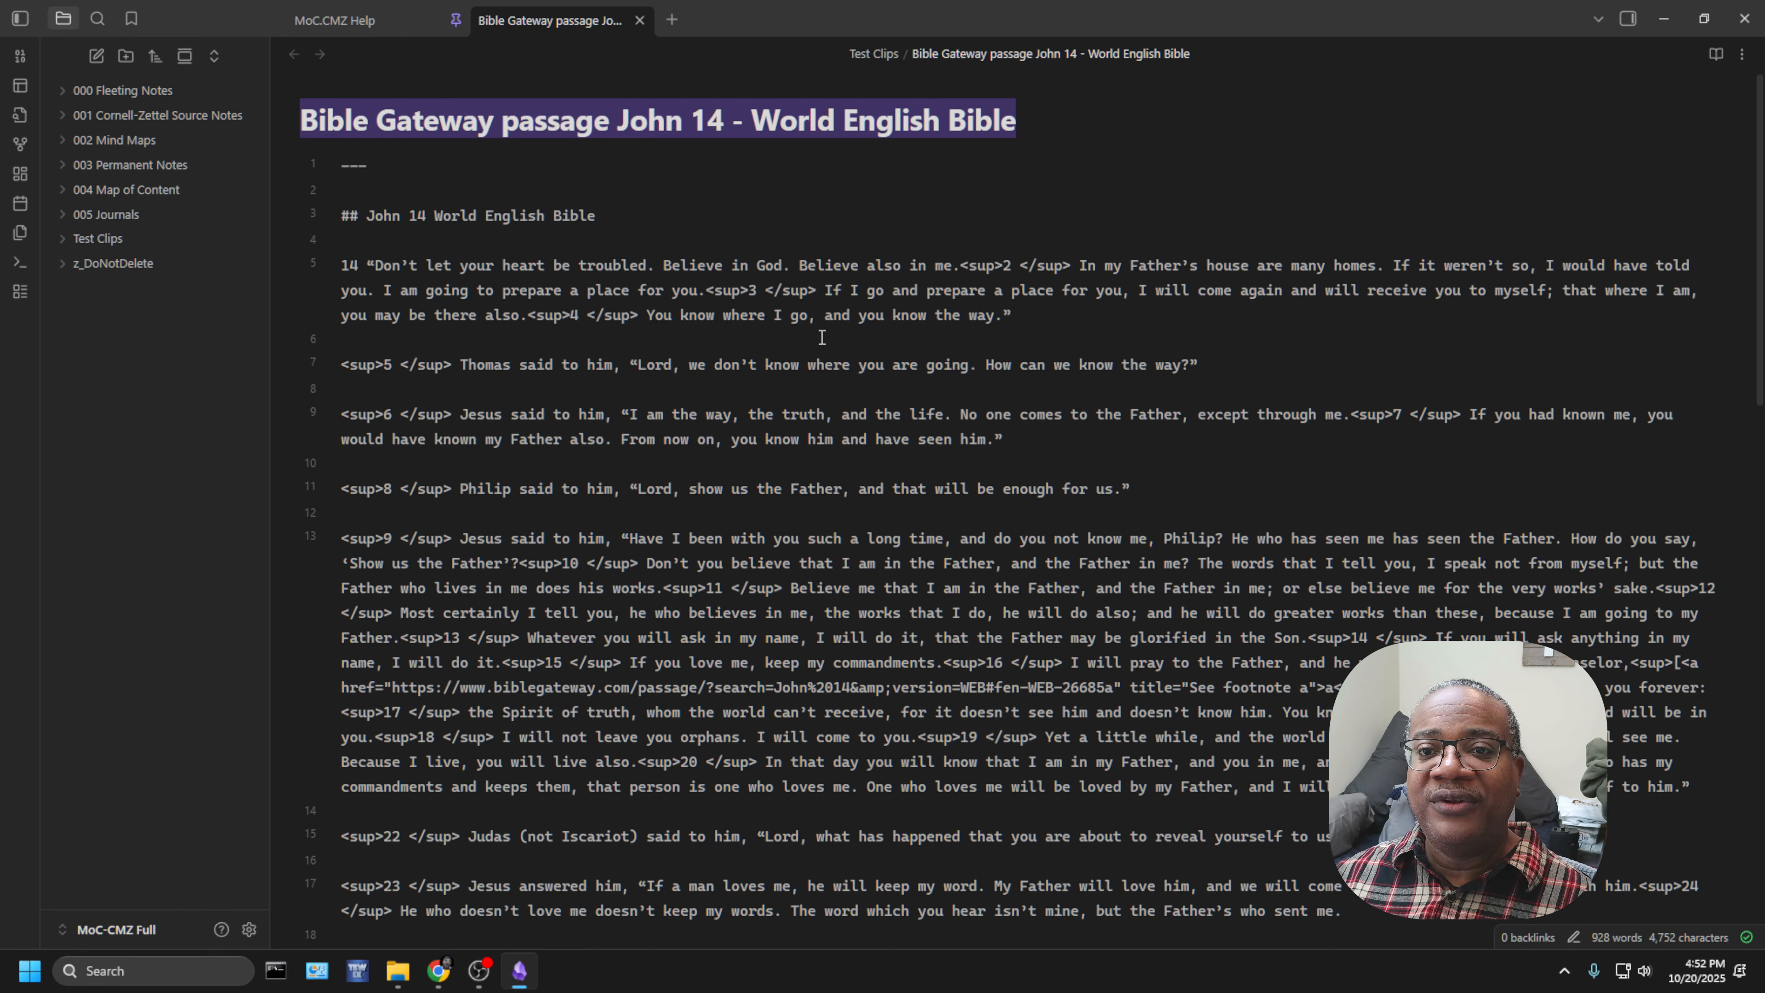
- Read through the clipped John 14 note and insert a line reading "Test" below verse 5, removing that text again
scroll(822, 337, down, 15)
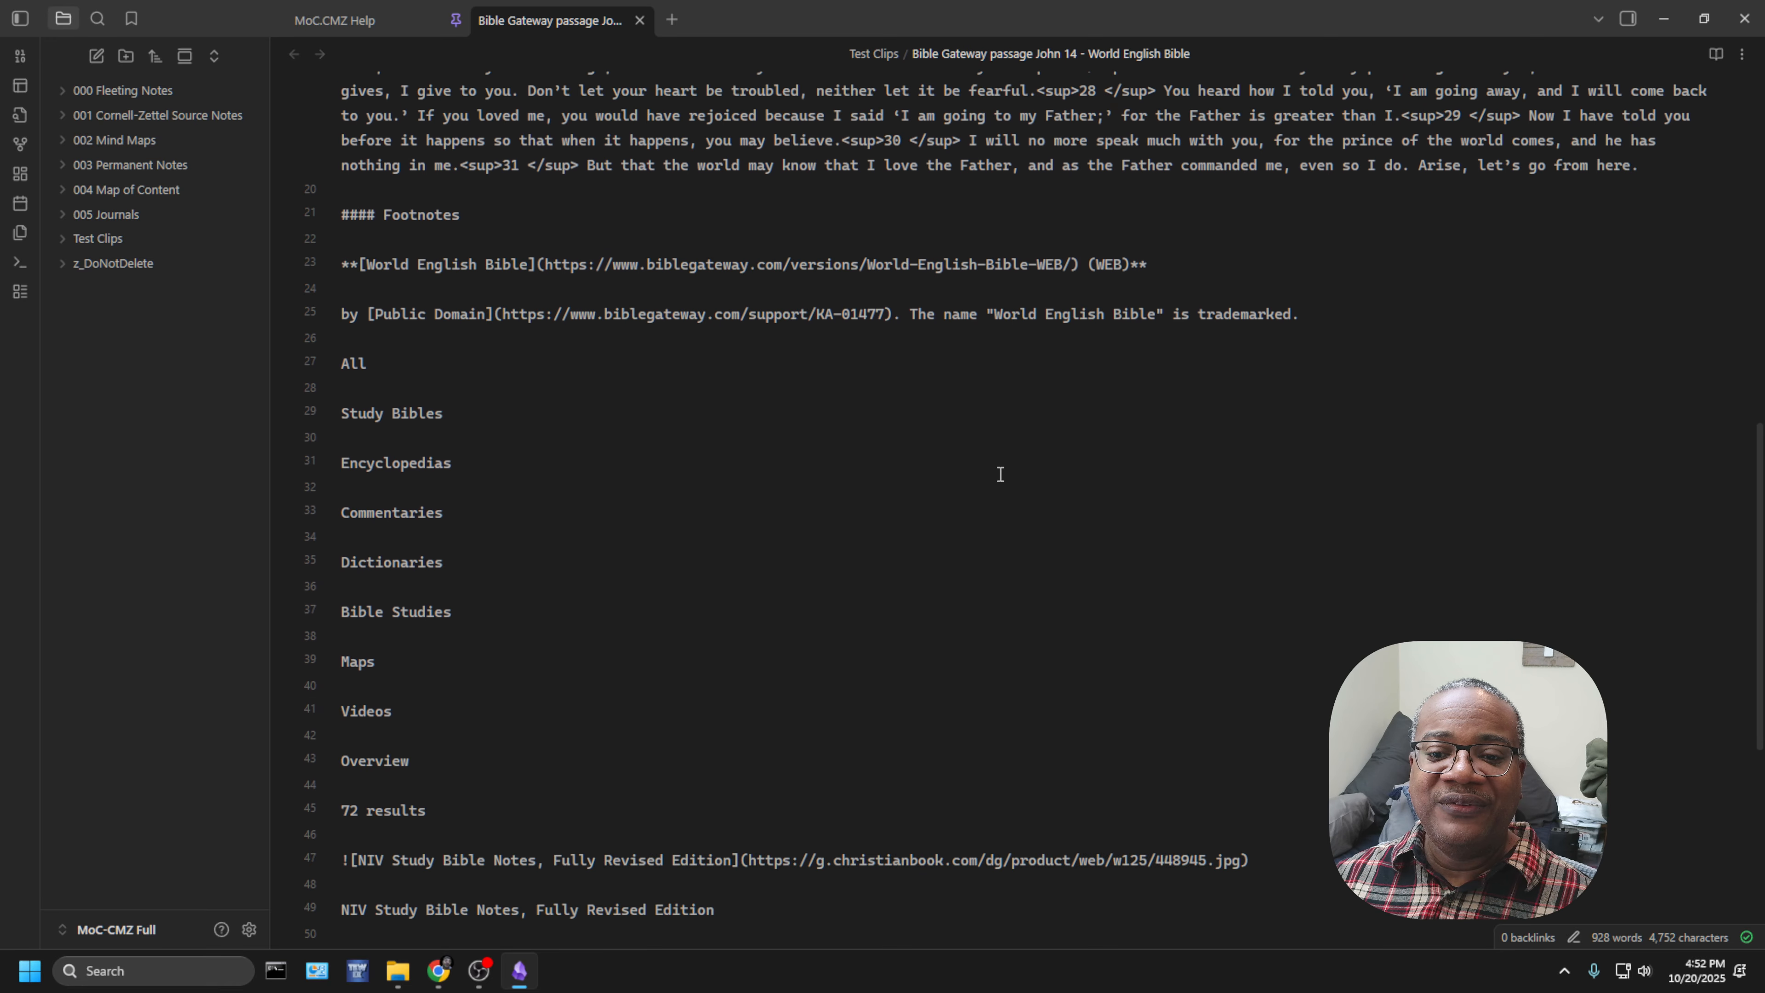
scroll(1000, 475, down, 5)
scroll(994, 476, up, 20)
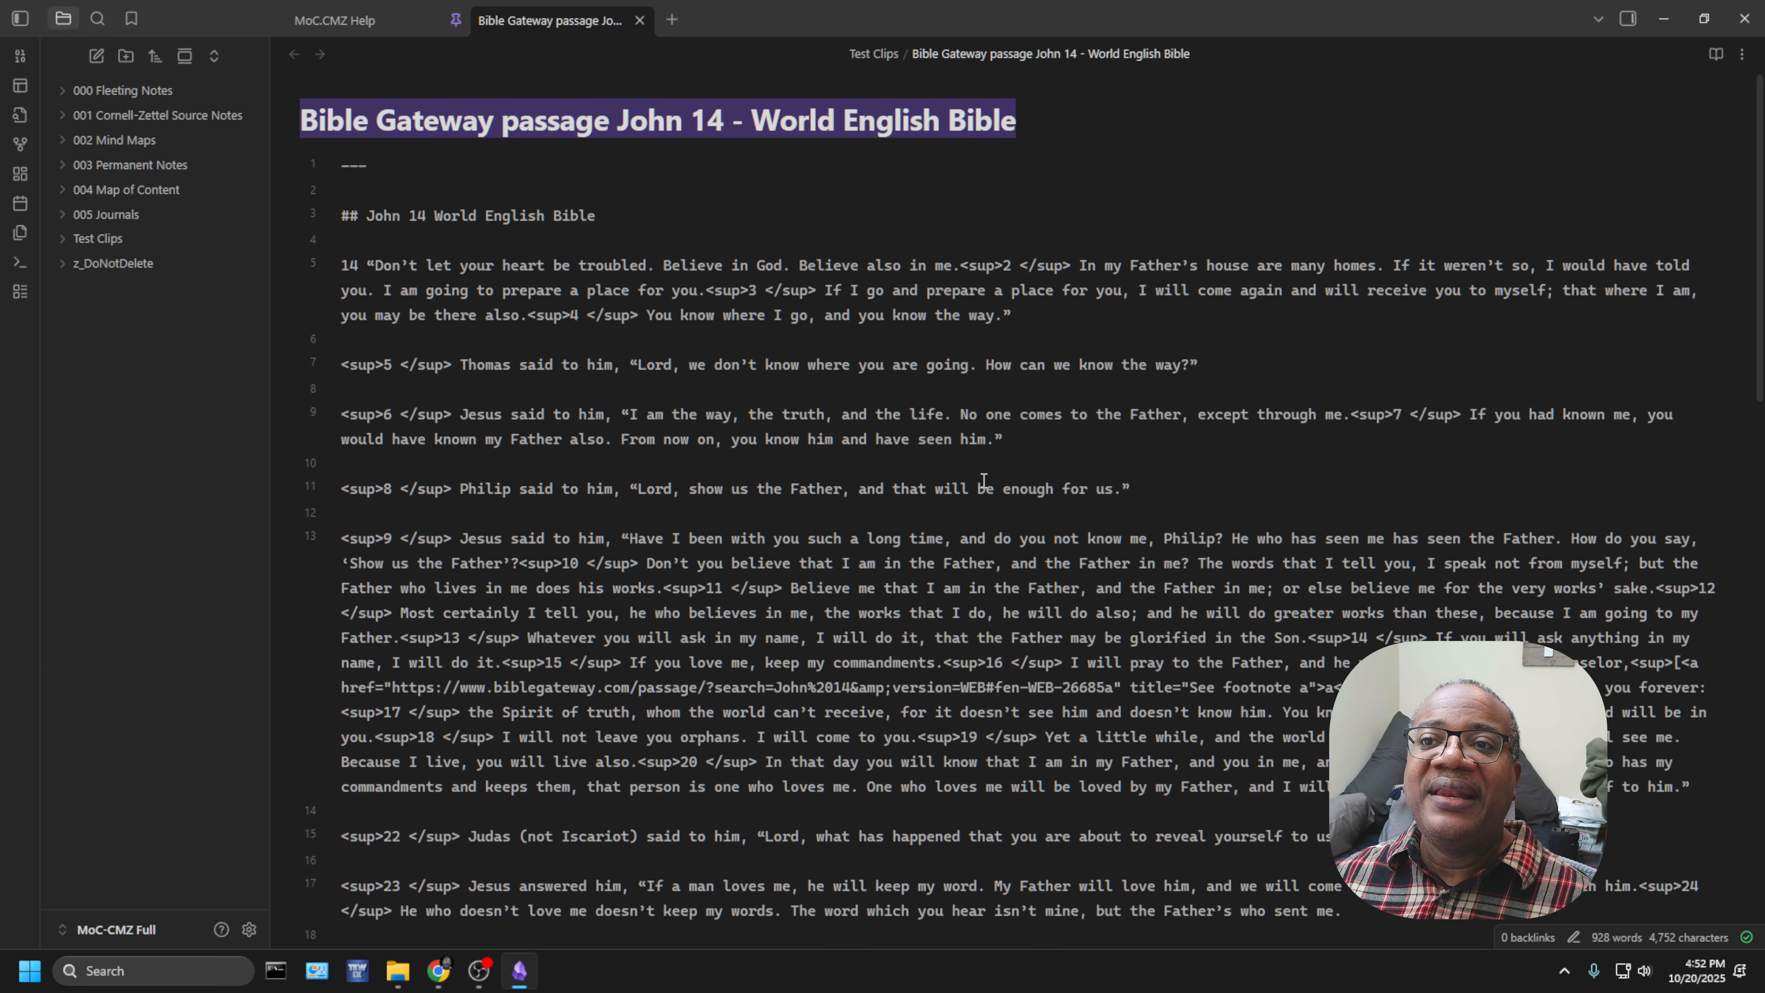
click(1067, 364)
click(1204, 369)
key(Return)
key(Return)
key(Return)
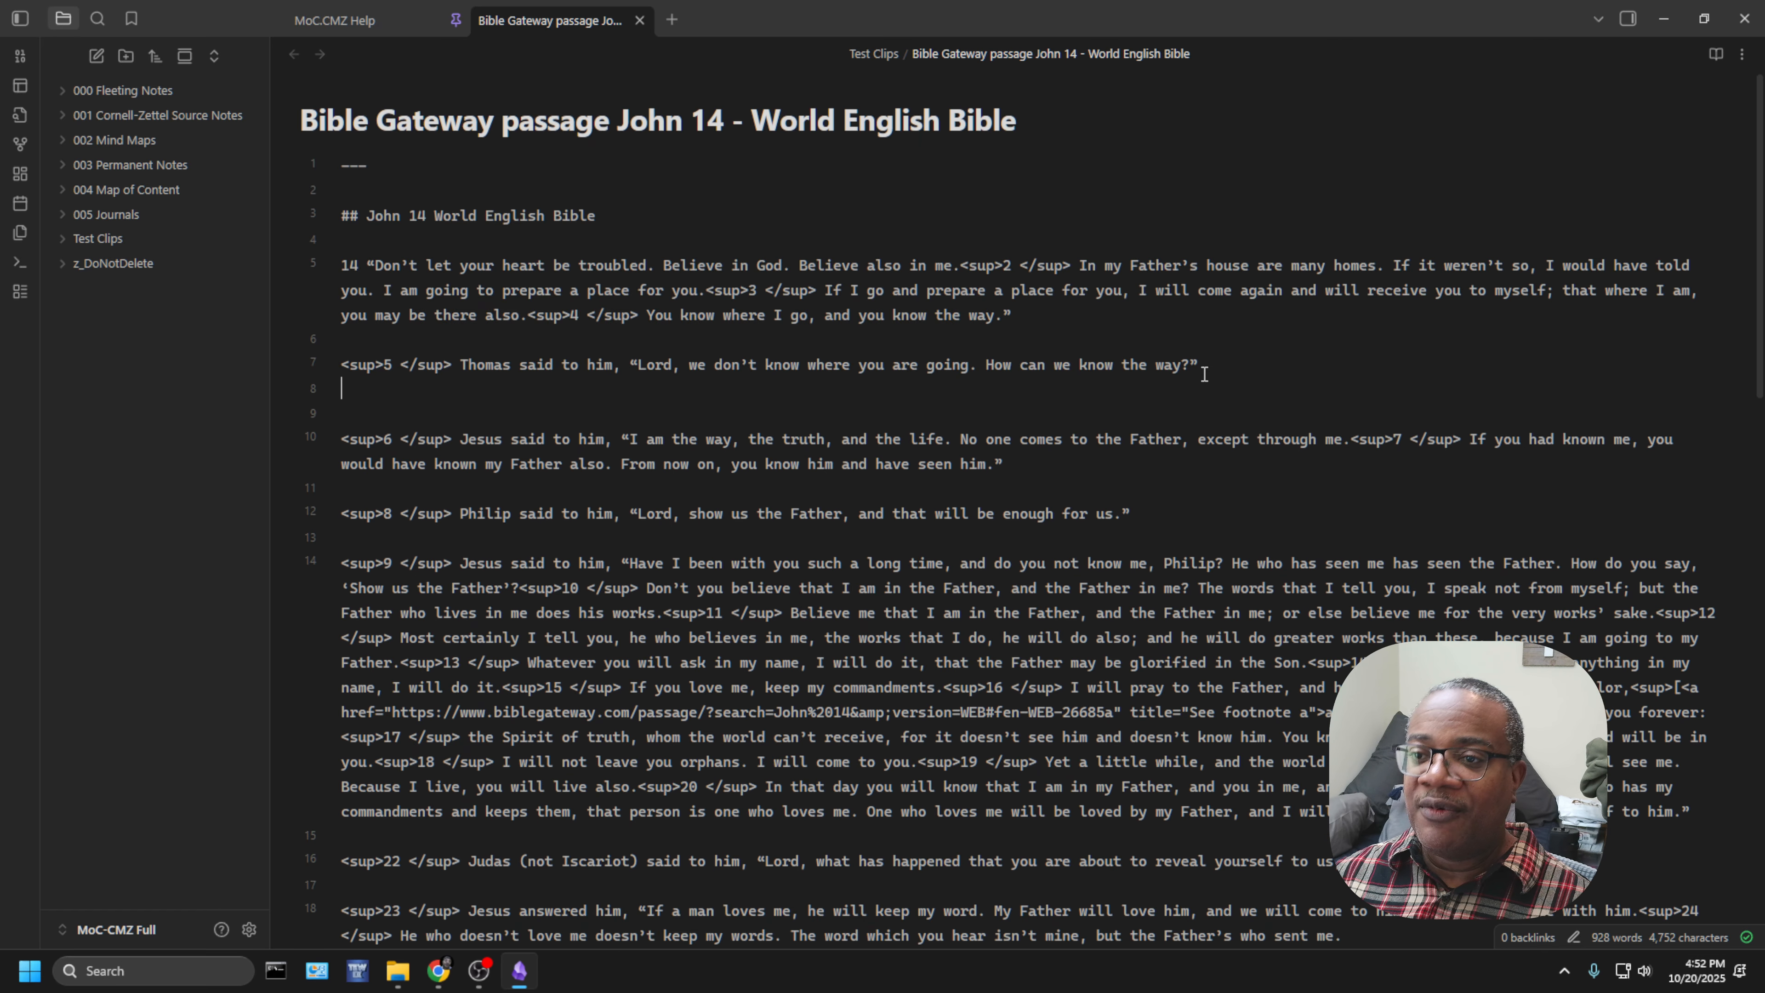
text(Test)
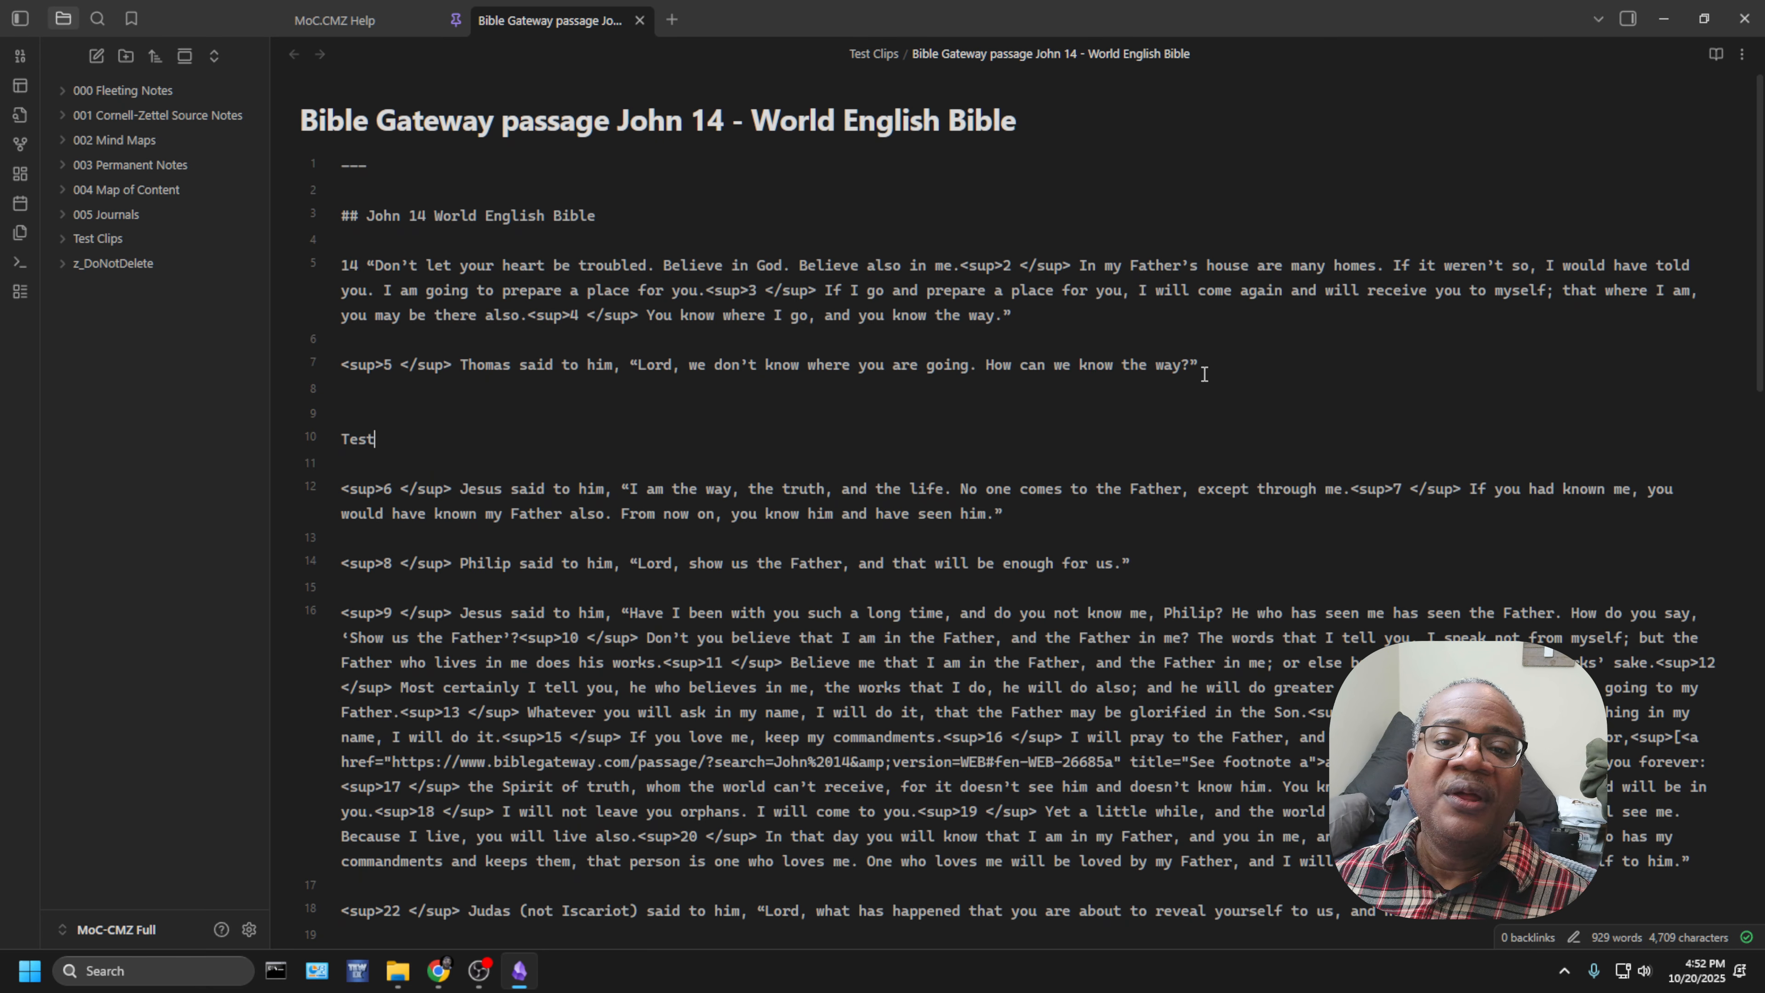
key(BackSpace)
key(BackSpace)
key(BackSpace)
key(BackSpace)
key(BackSpace)
key(BackSpace)
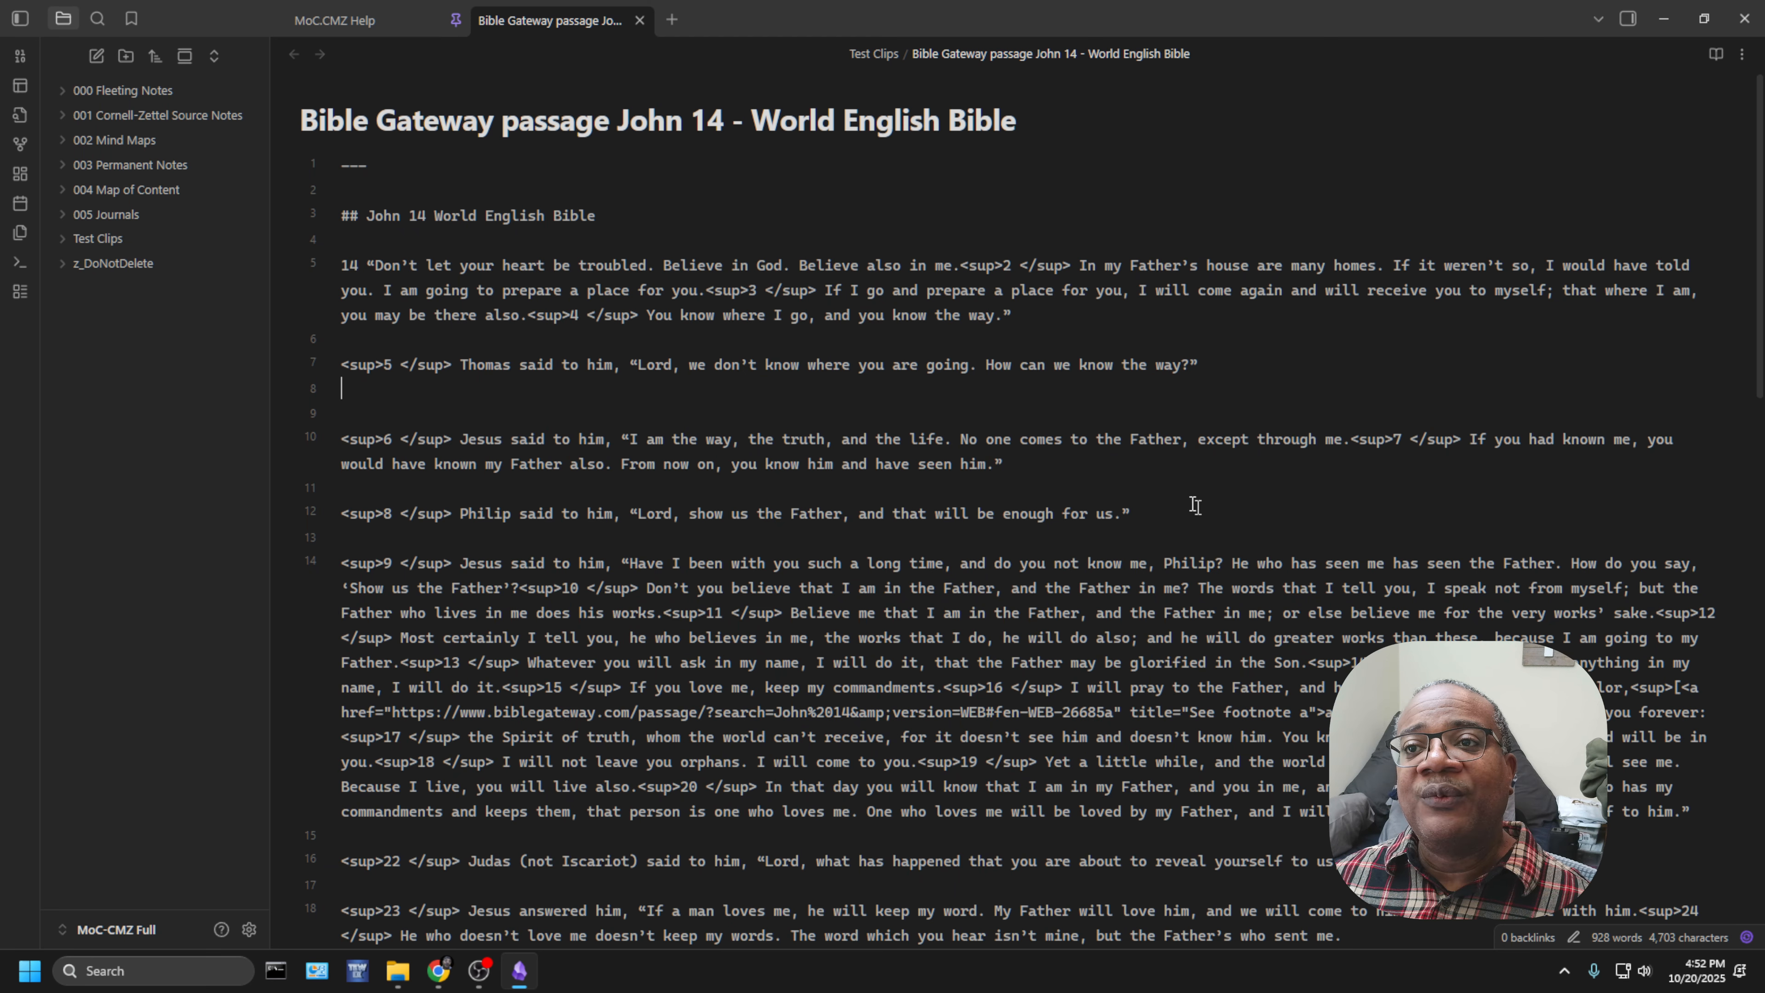
- Delete the Test Clips folder from the vault and return to the John 14 page in Chrome
right_click(120, 246)
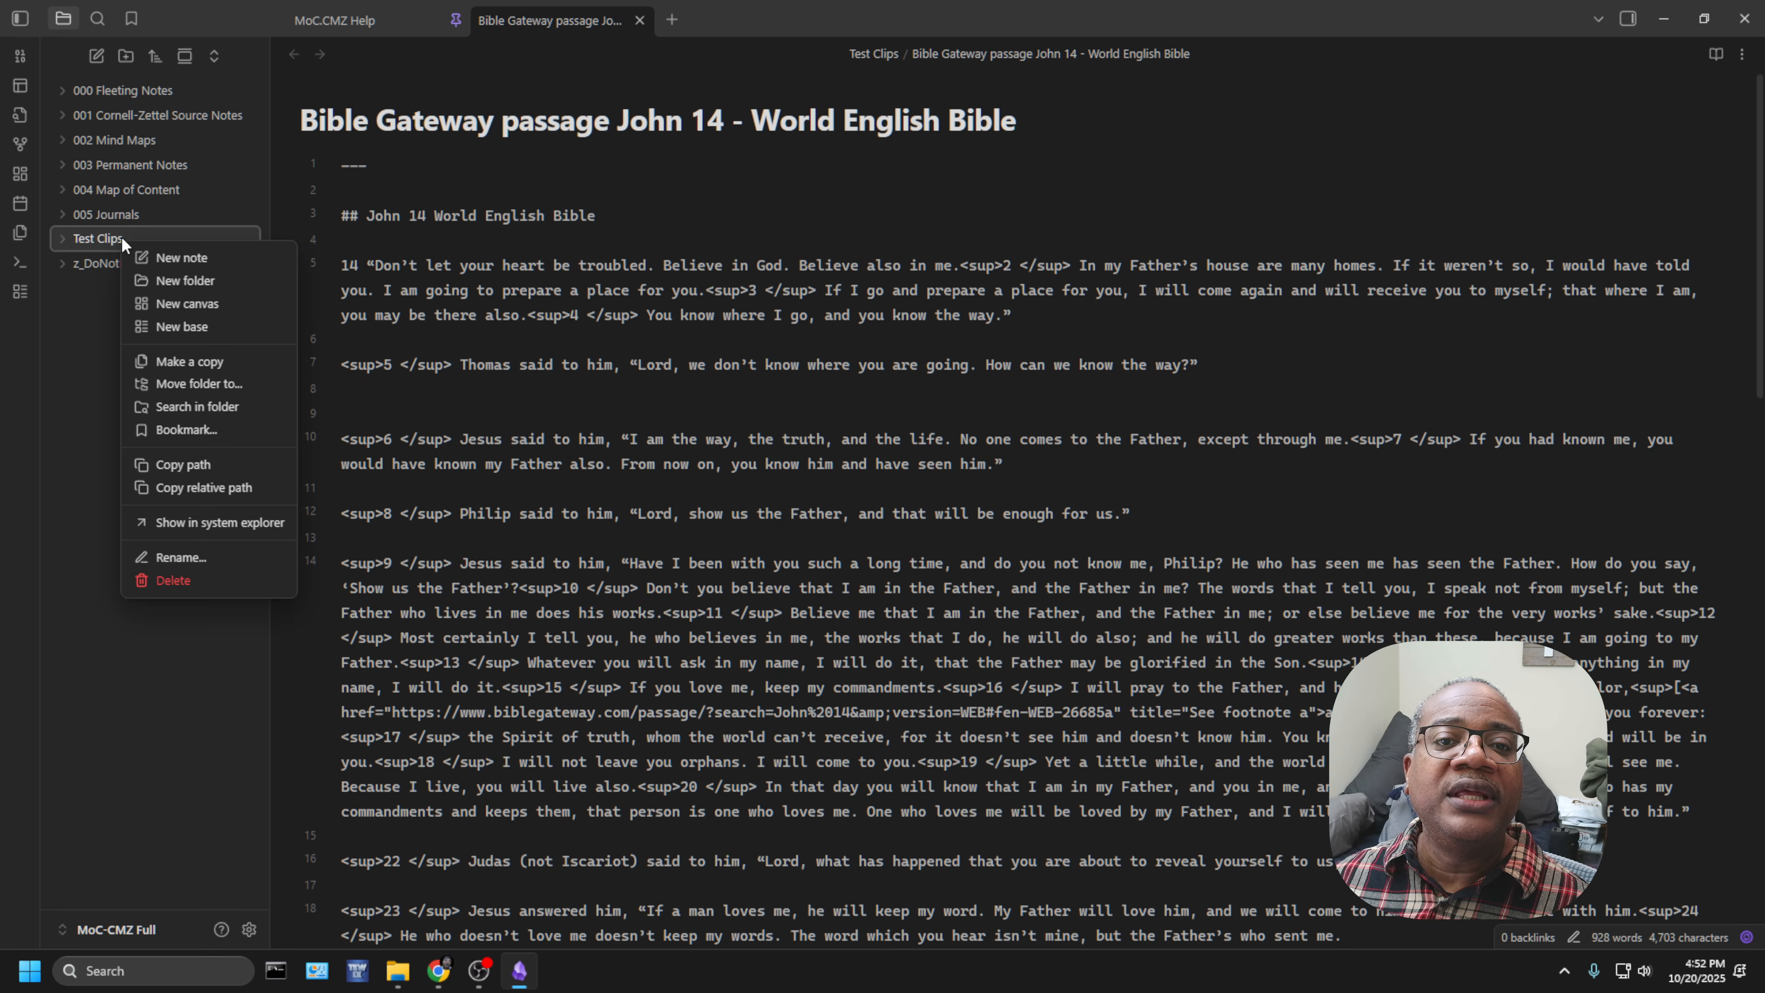
click(192, 584)
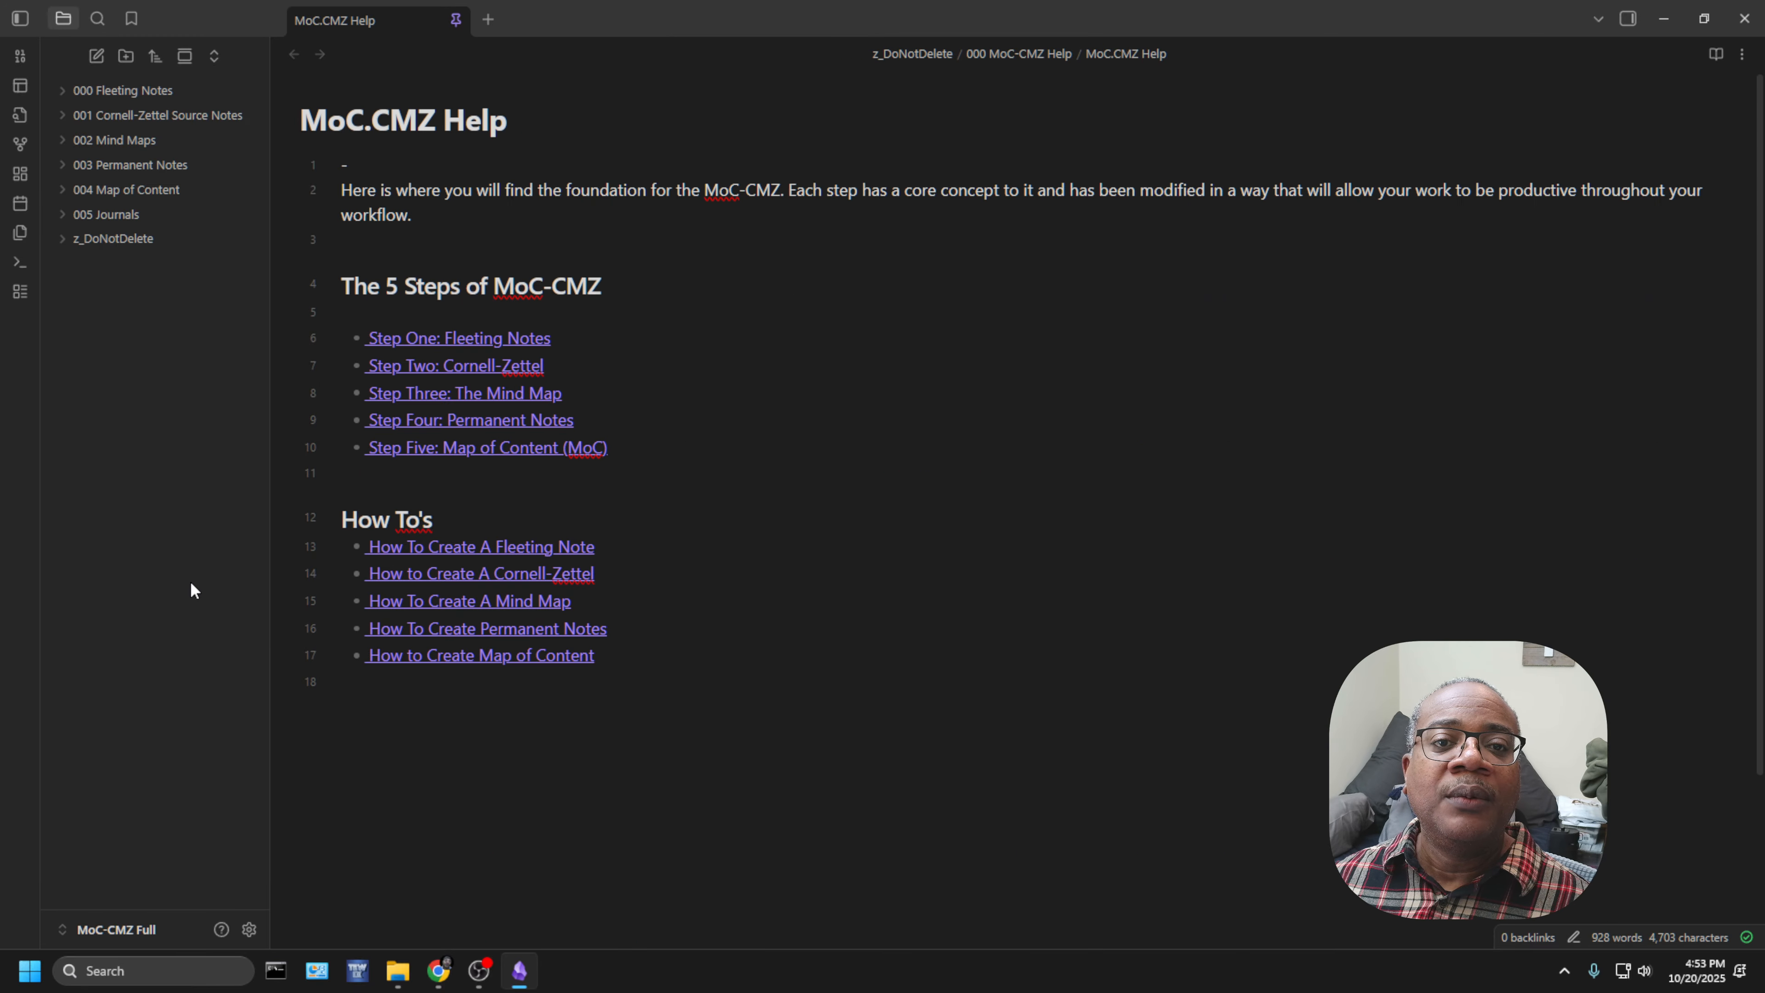
click(1664, 19)
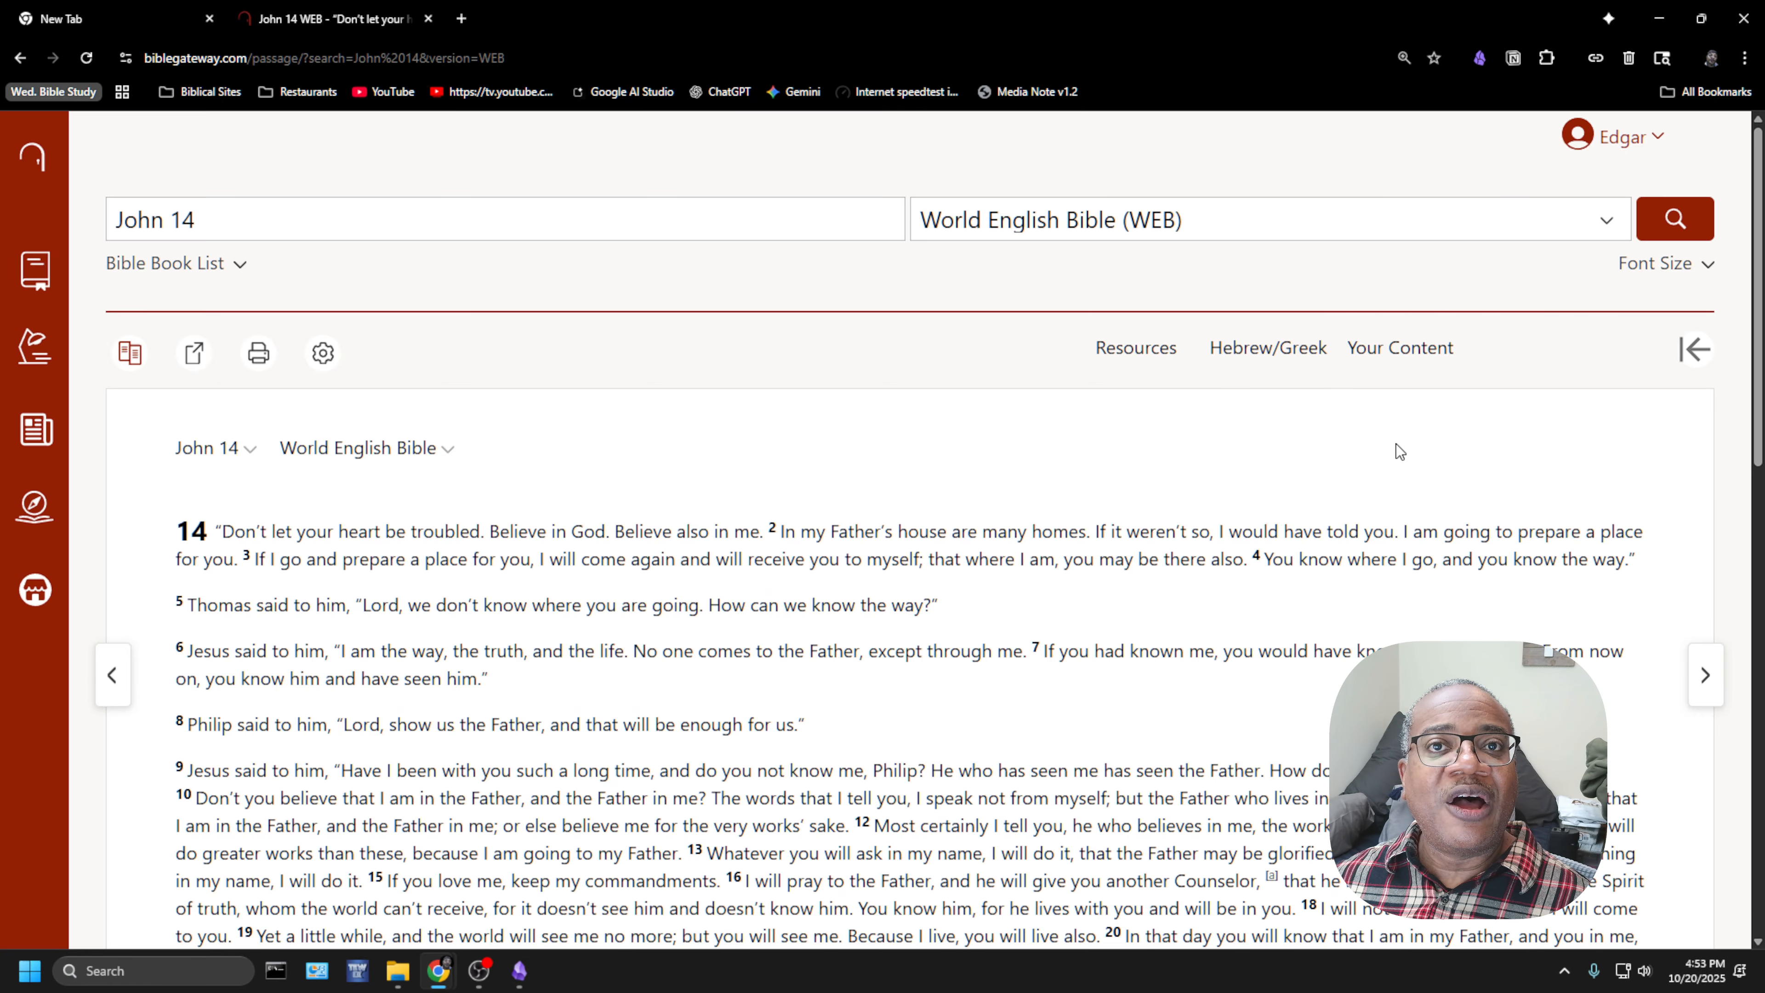
- Look through the Templates folder inside z_DoNotDelete in Obsidian and view the Permanent Note template, collapsing the folders again
click(524, 975)
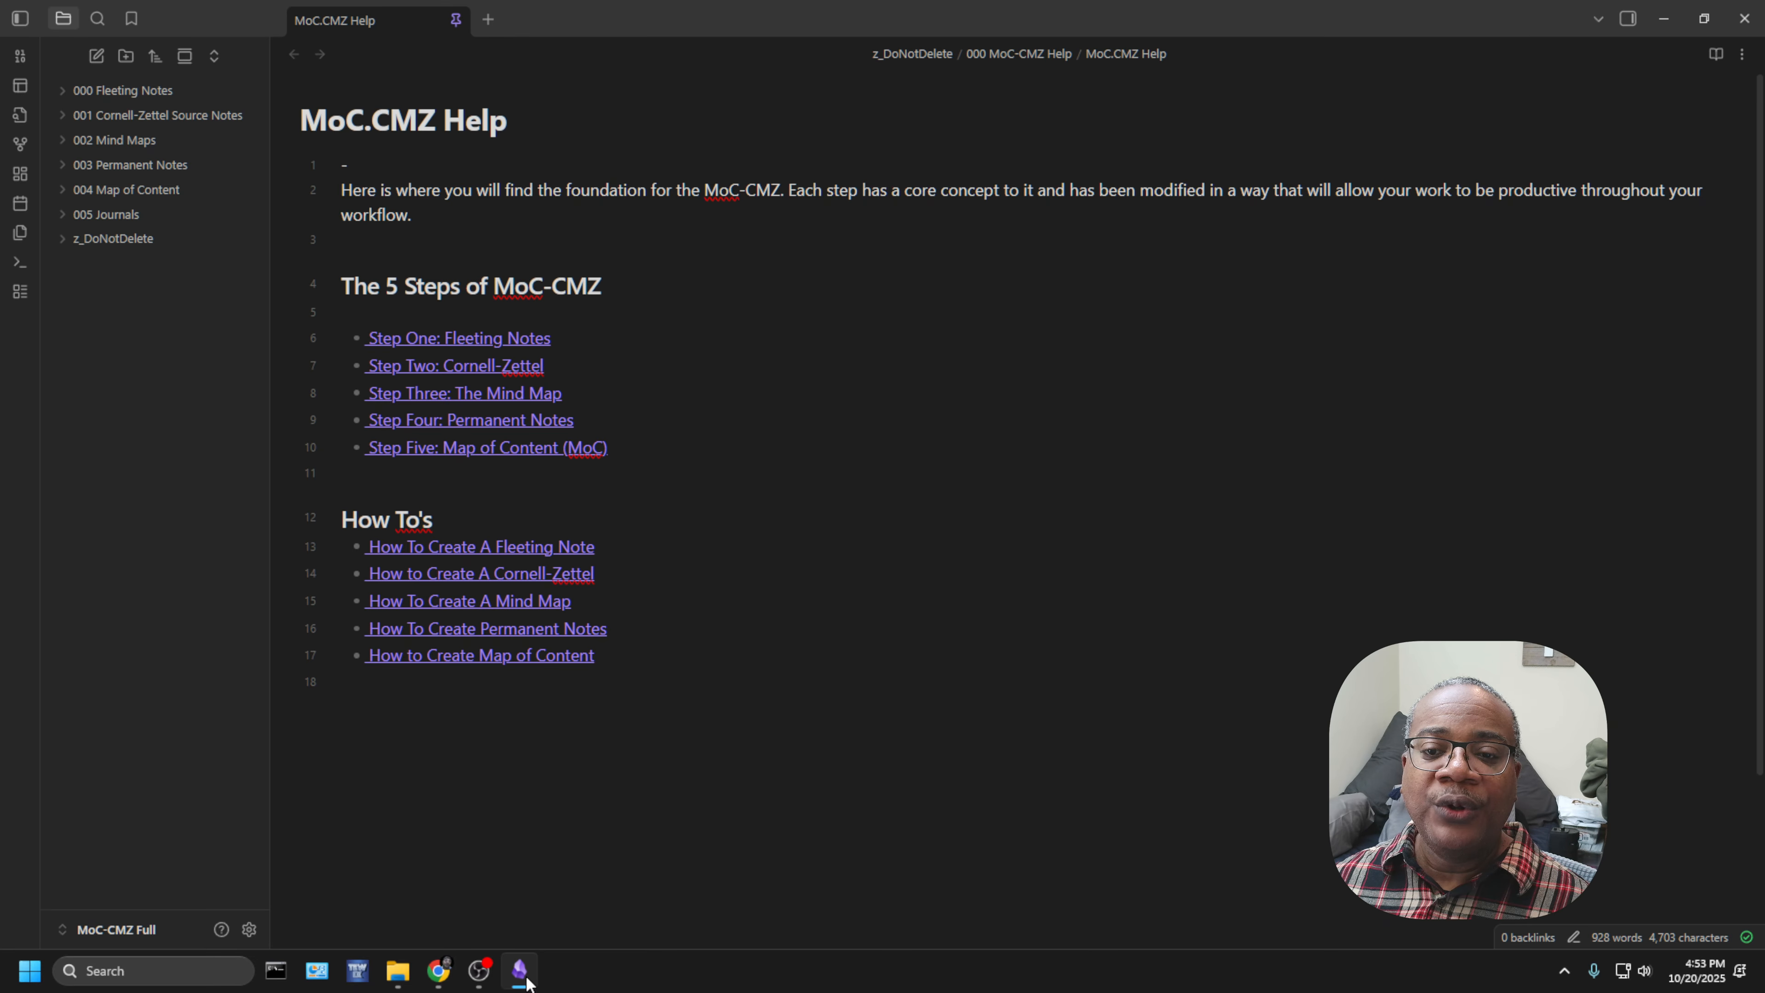
click(63, 239)
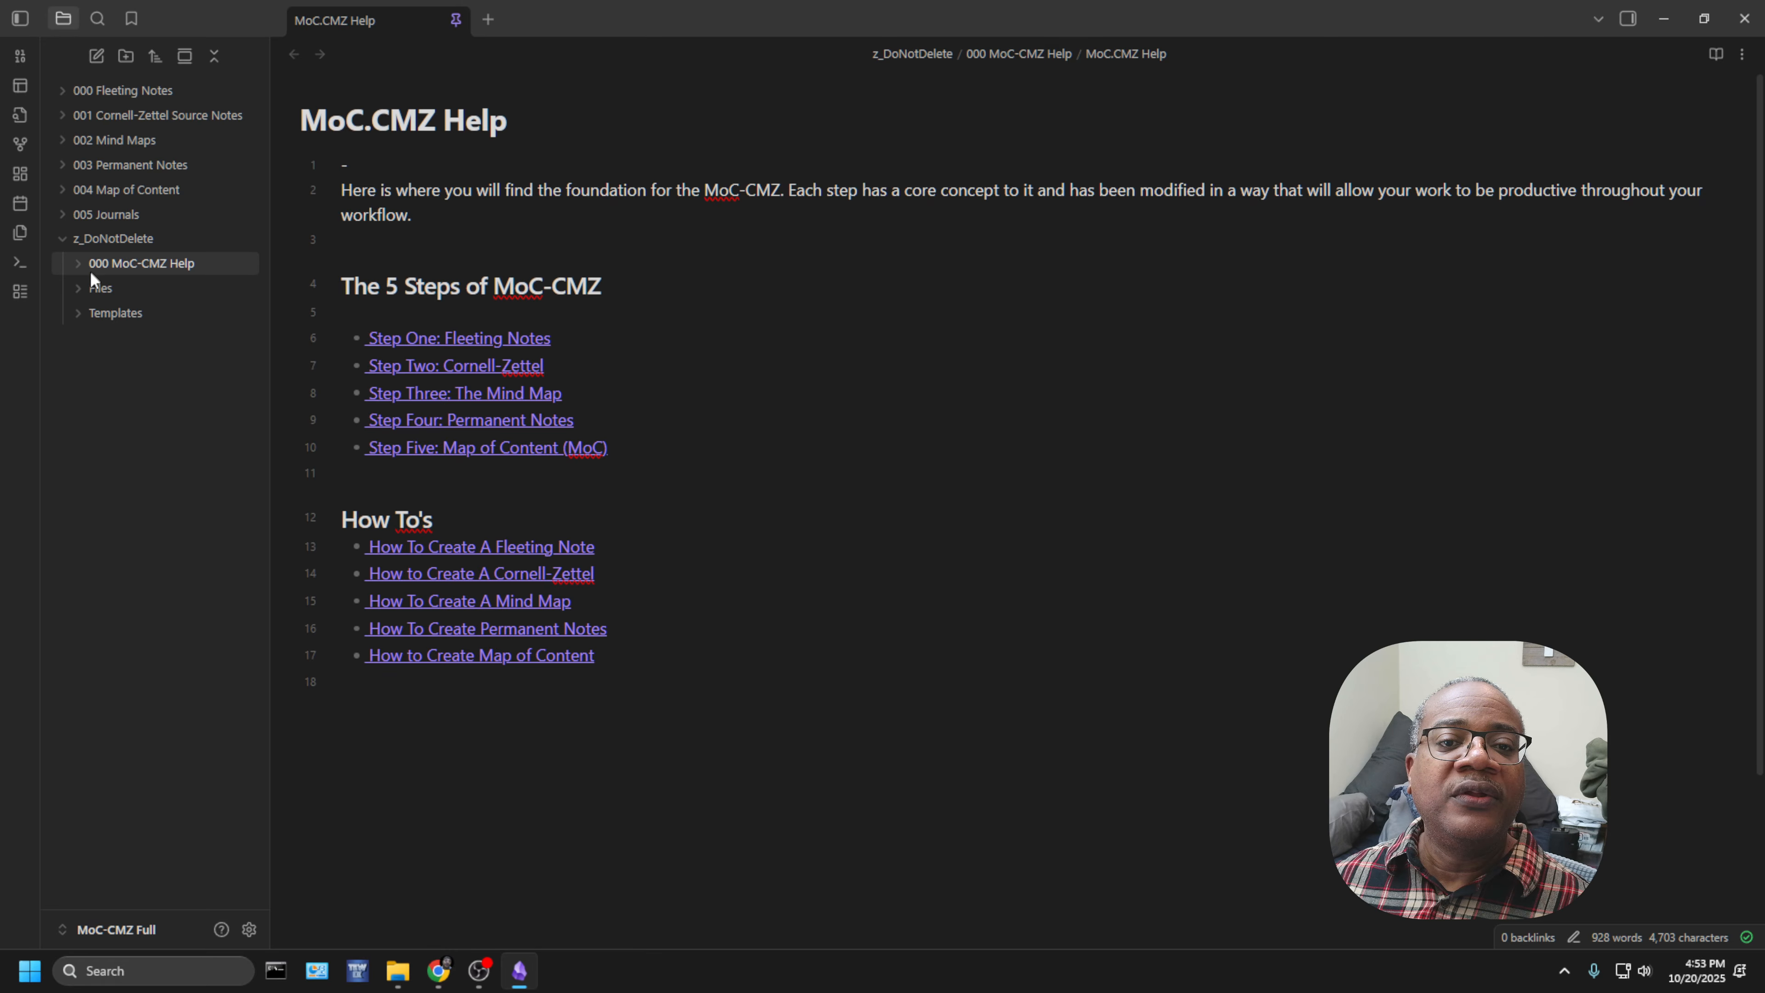
click(79, 314)
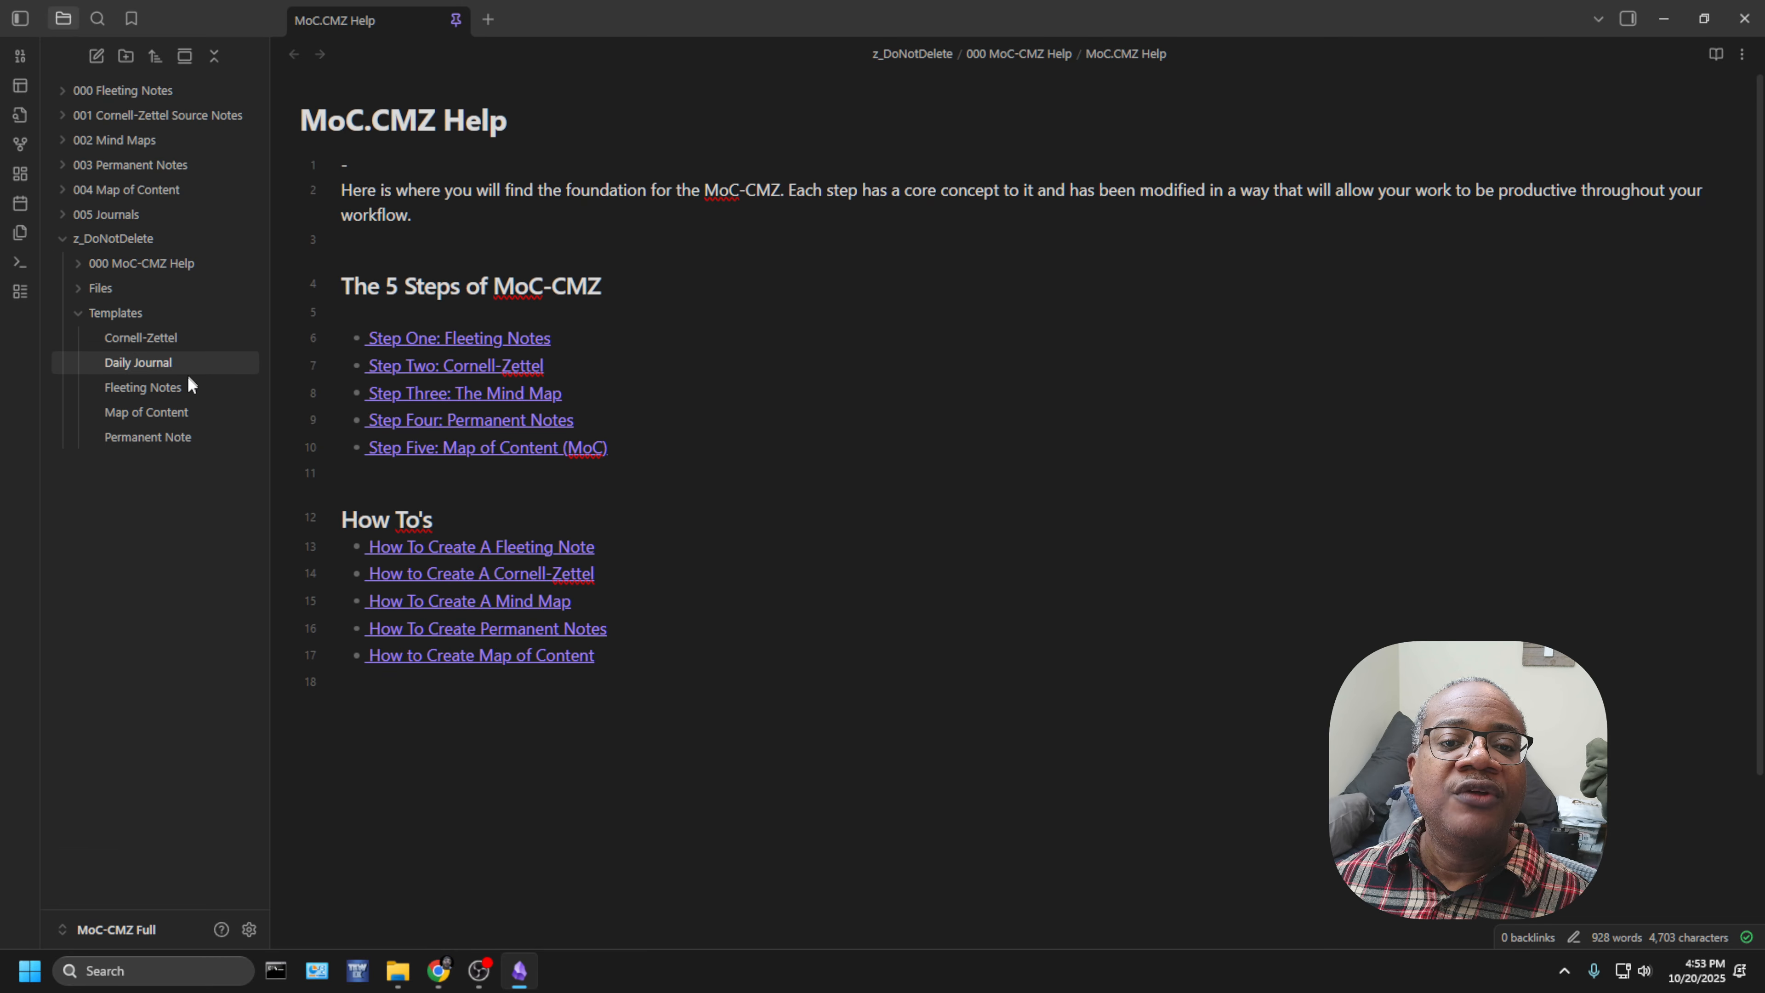
click(176, 438)
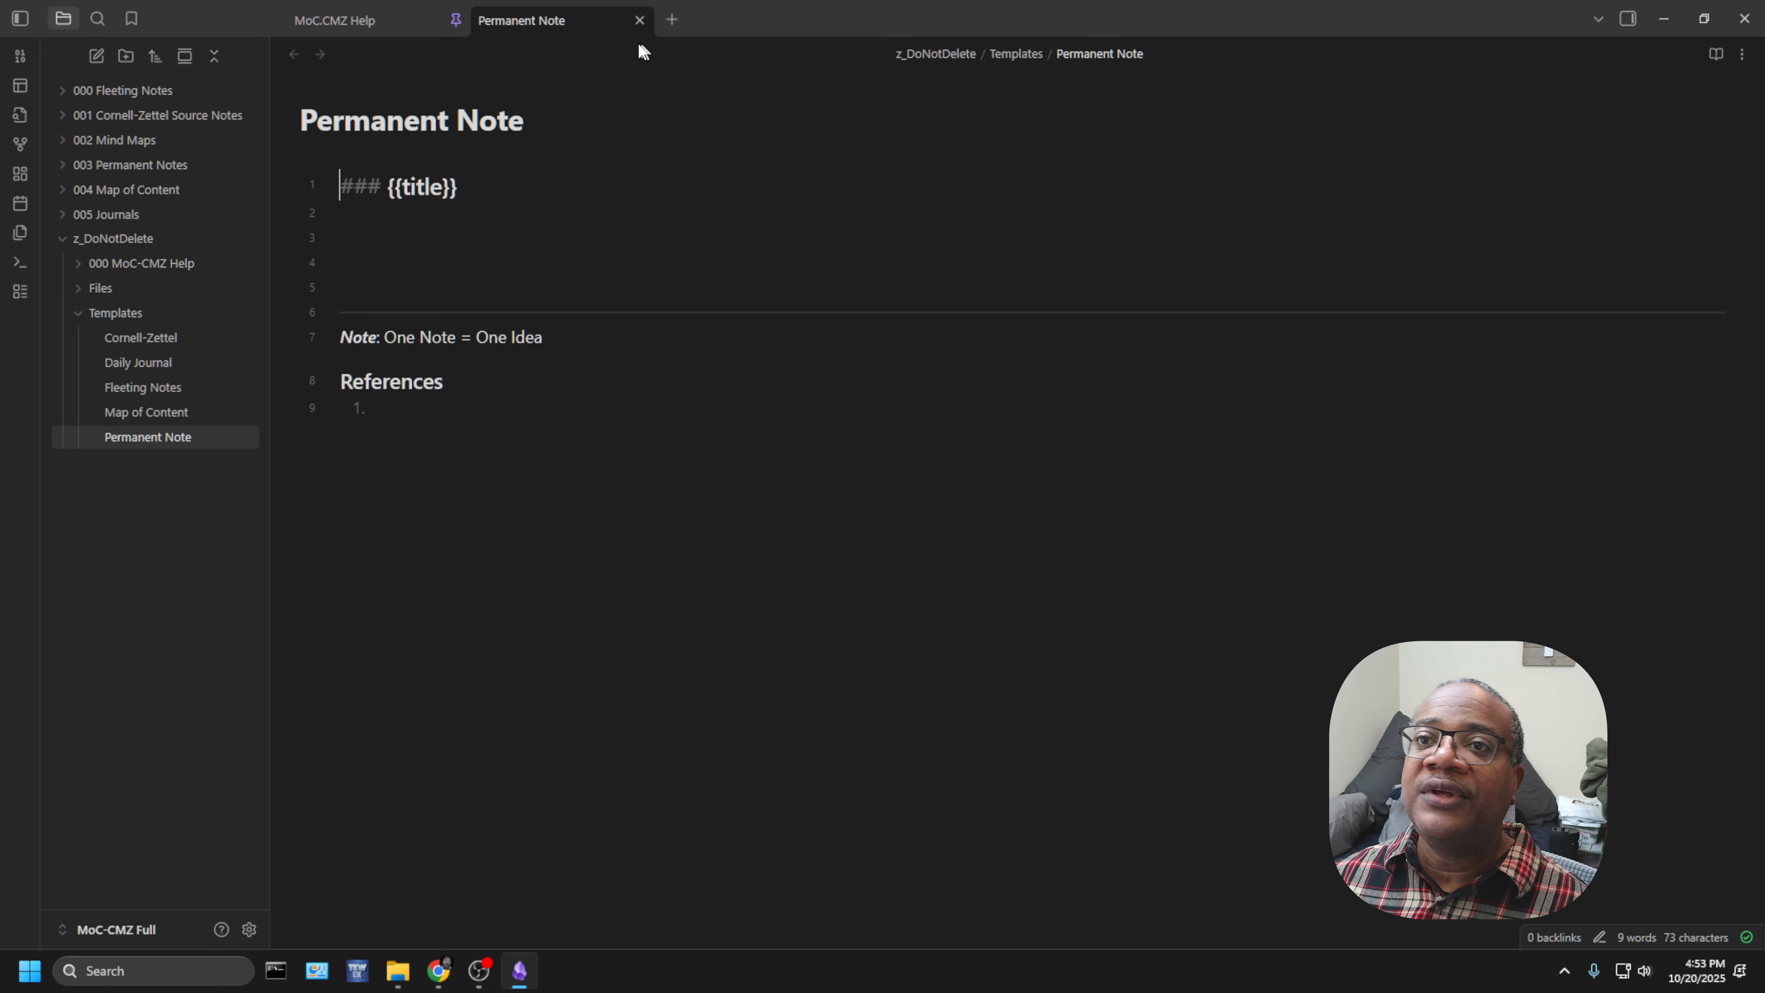
click(214, 56)
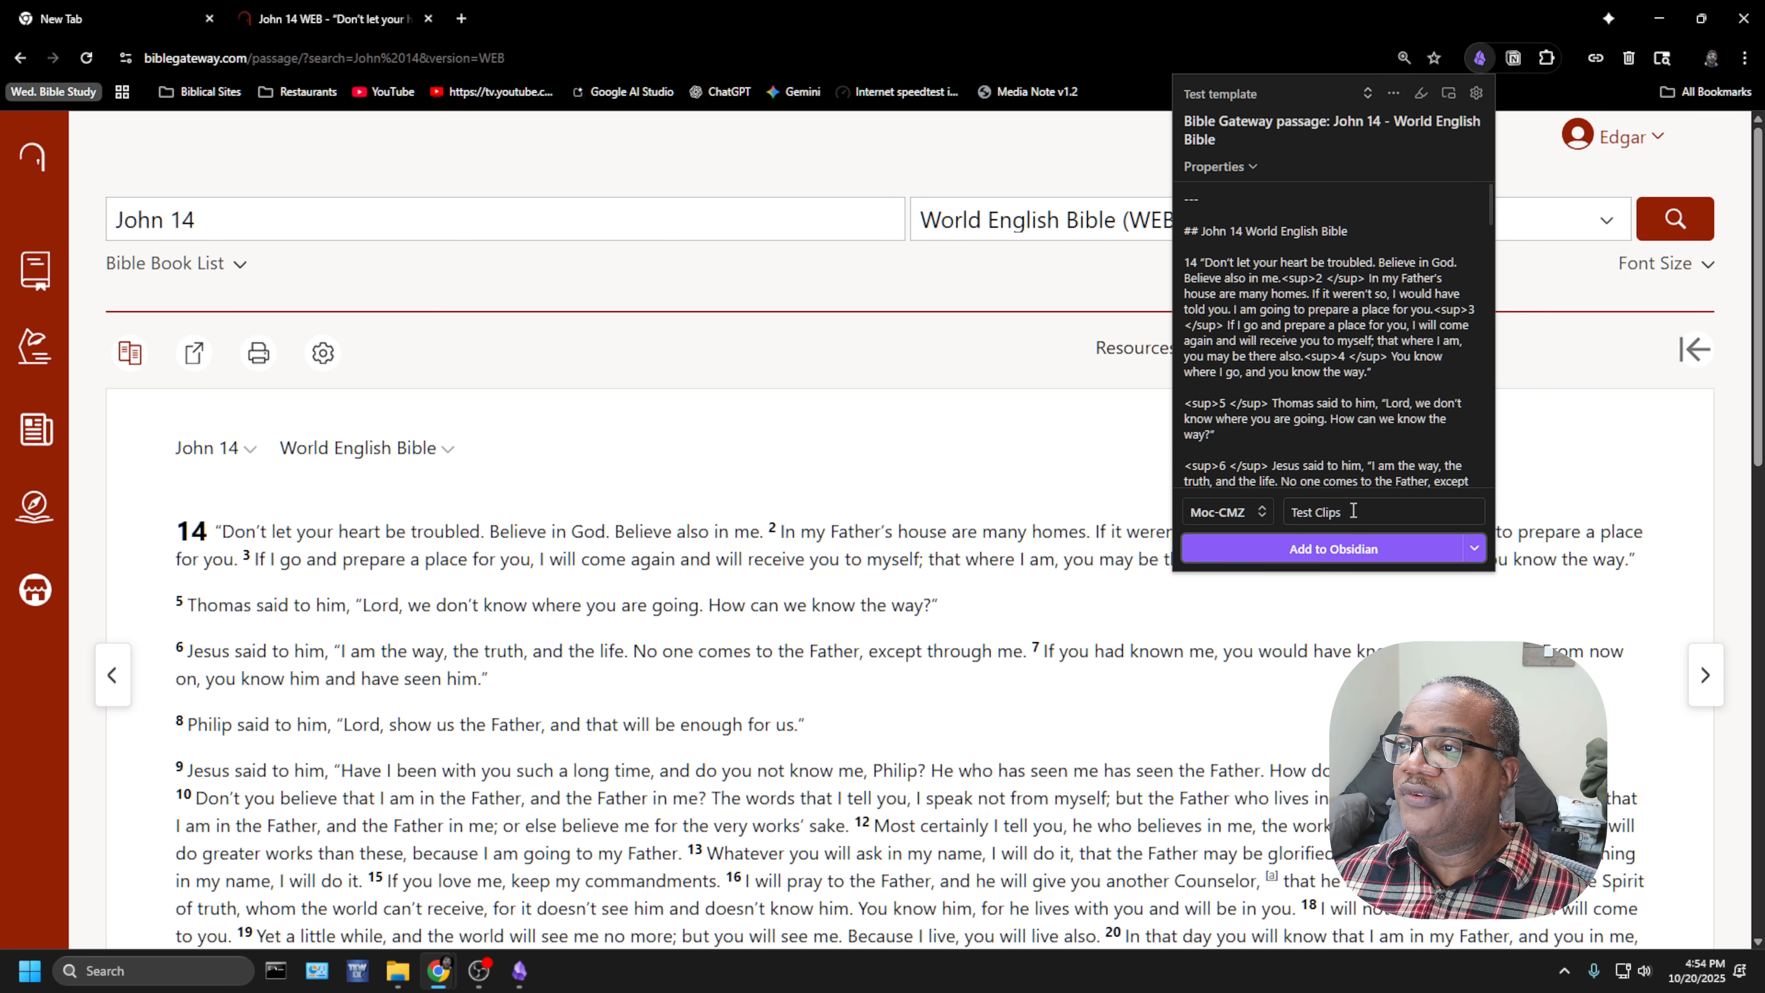
- Add the John 14 page to the 000 Fleeting Notes folder in Obsidian using the Fleeting Note Default clip template
click(1251, 93)
click(1239, 136)
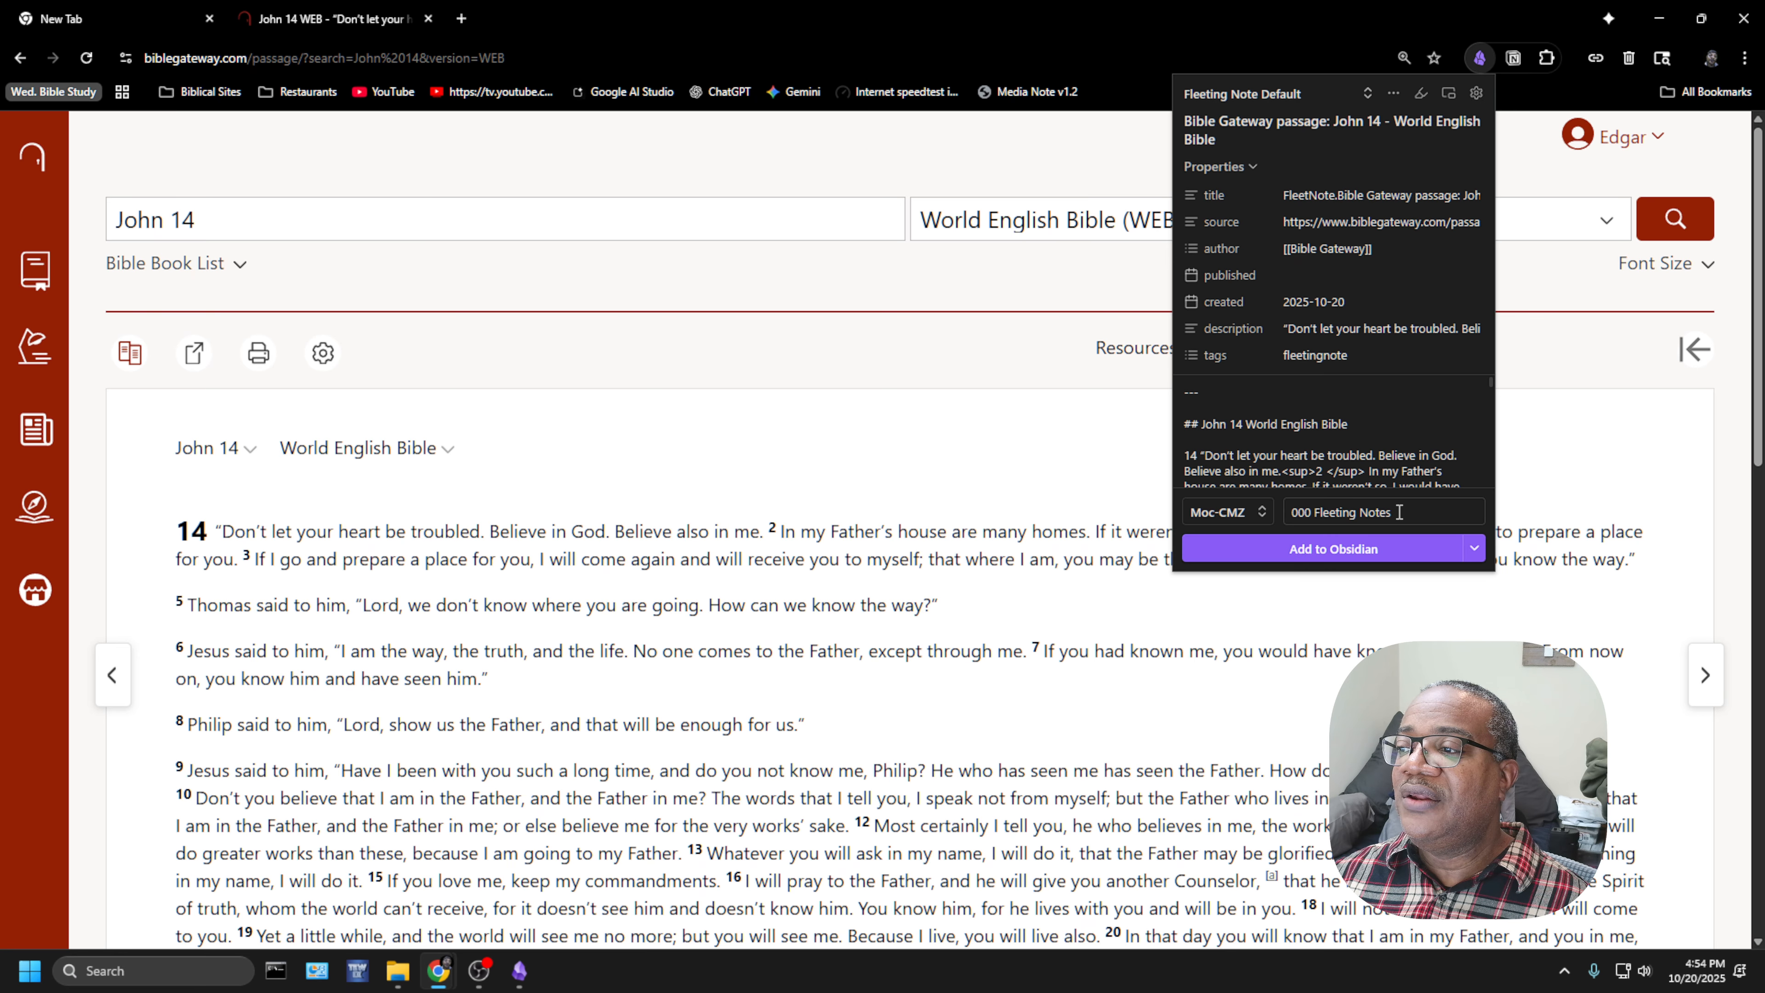
click(1317, 552)
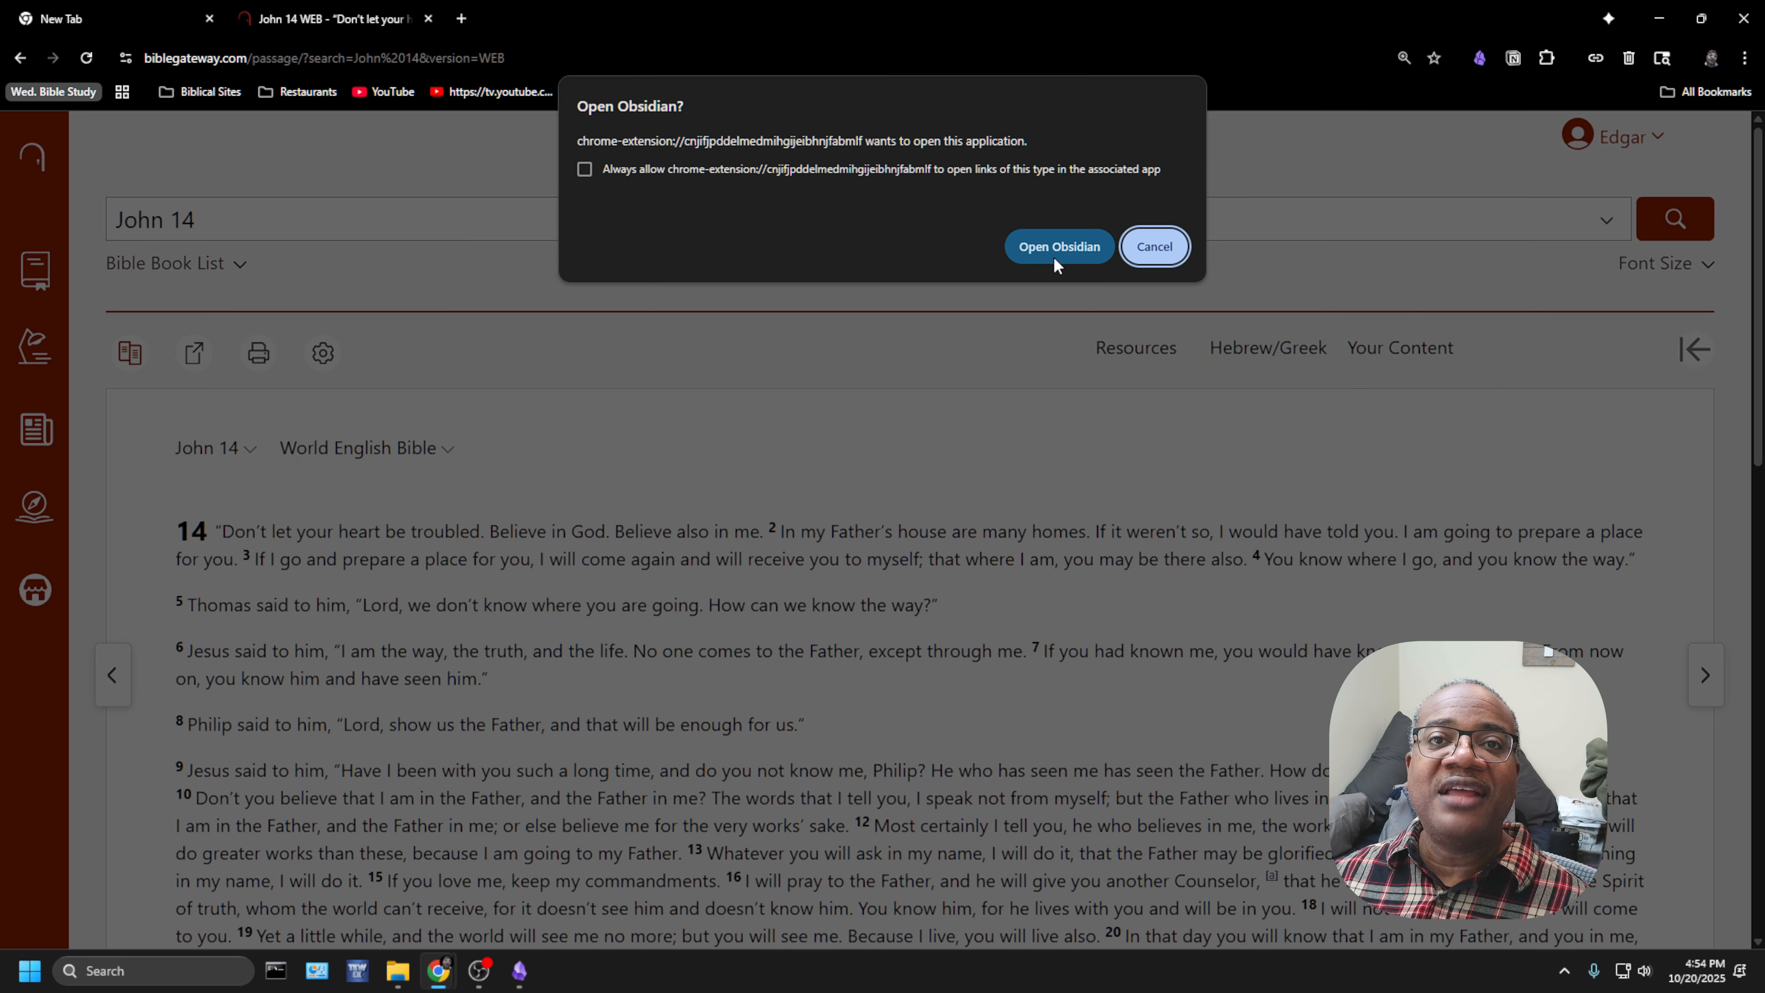
click(1053, 253)
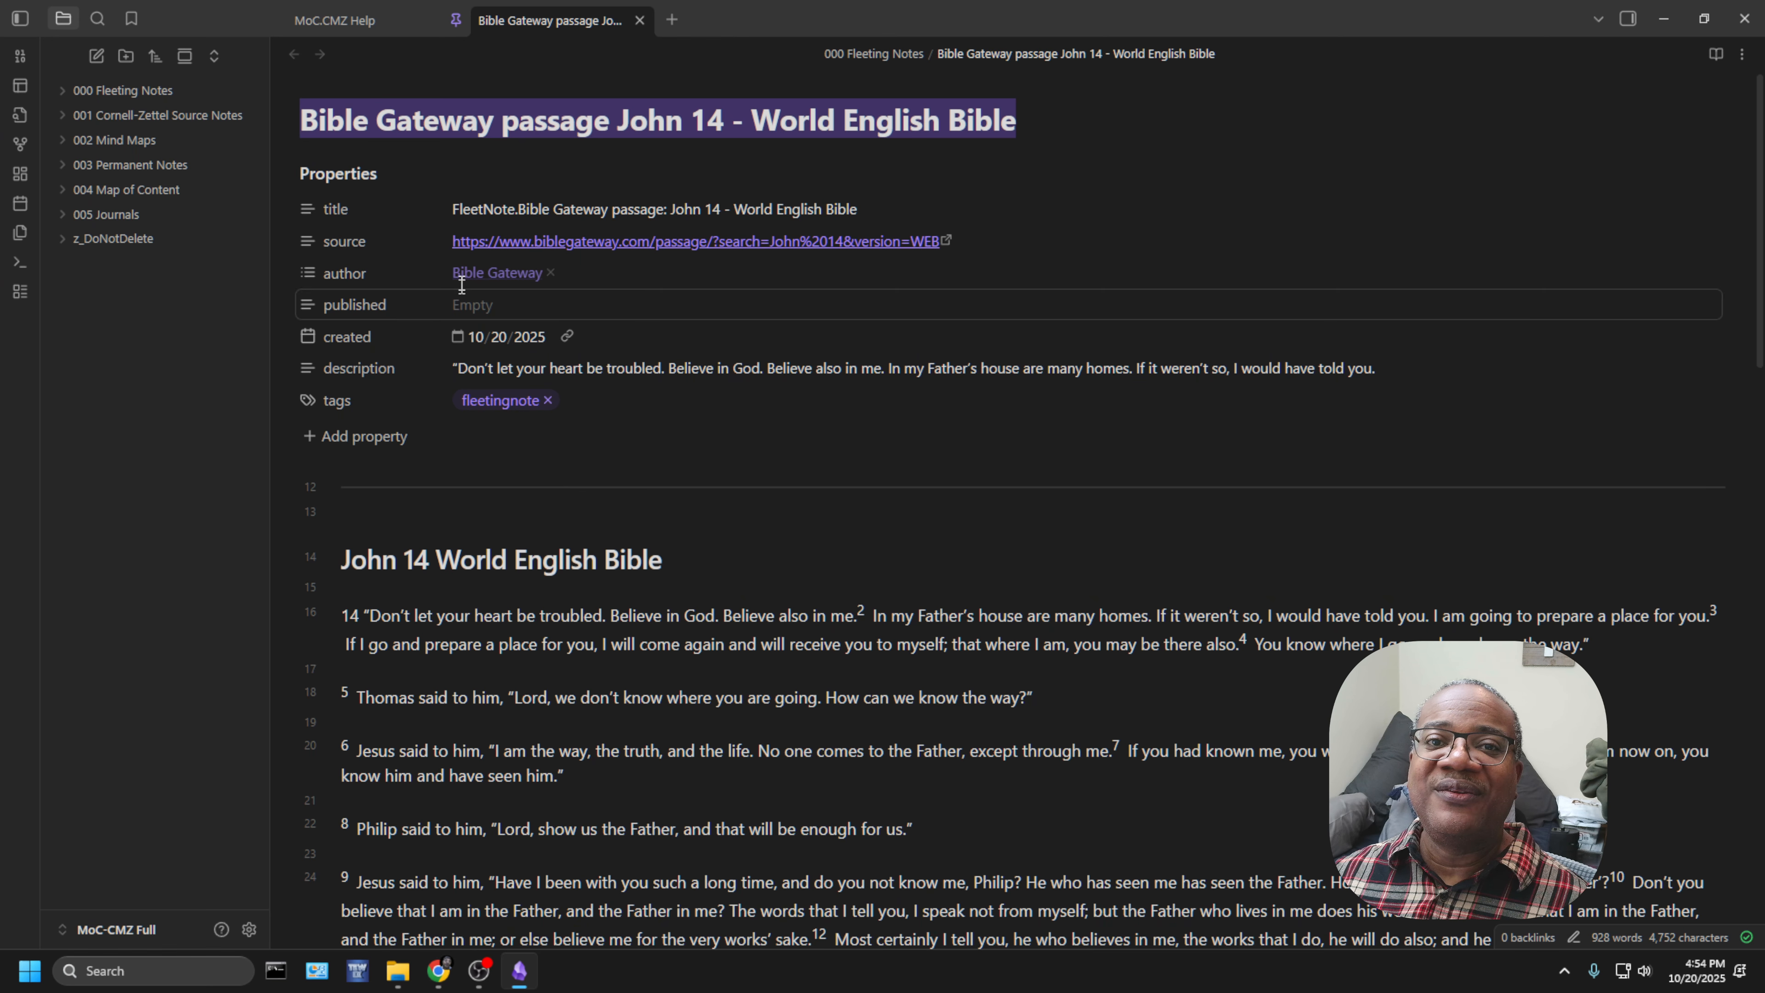
- Check the 000 Fleeting Notes folder for the new clip and read through the John 14 note down to its footnotes
click(65, 91)
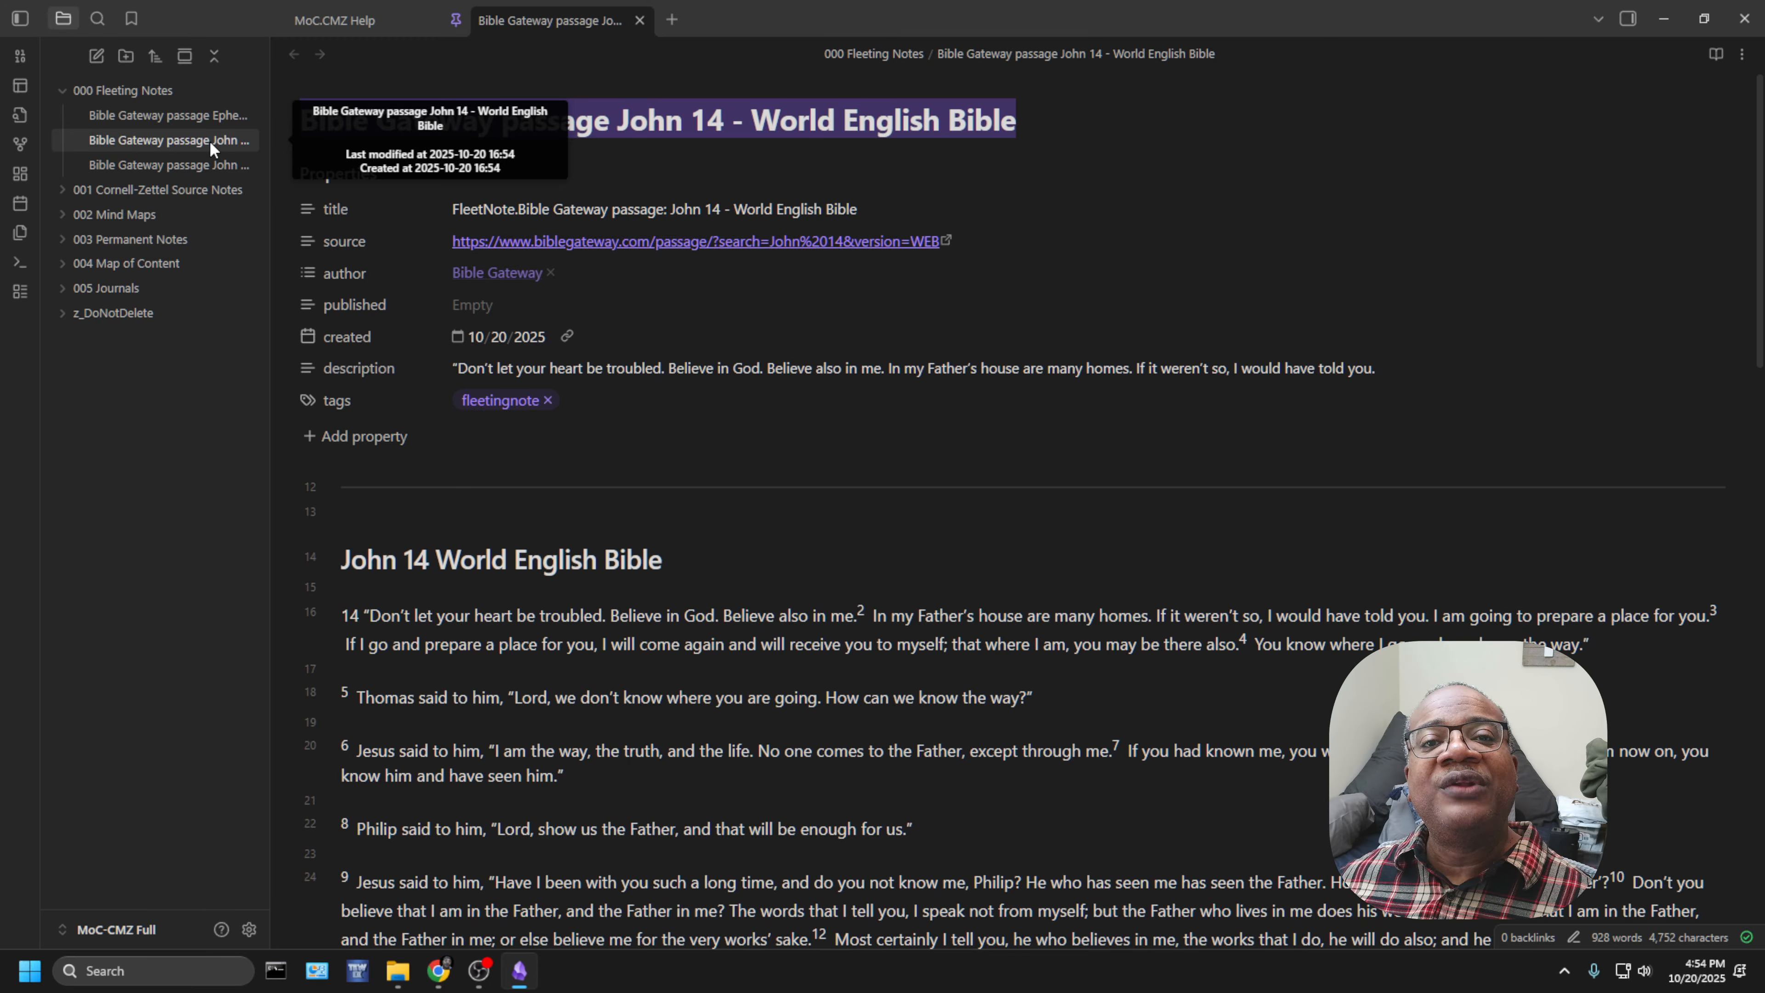
click(60, 87)
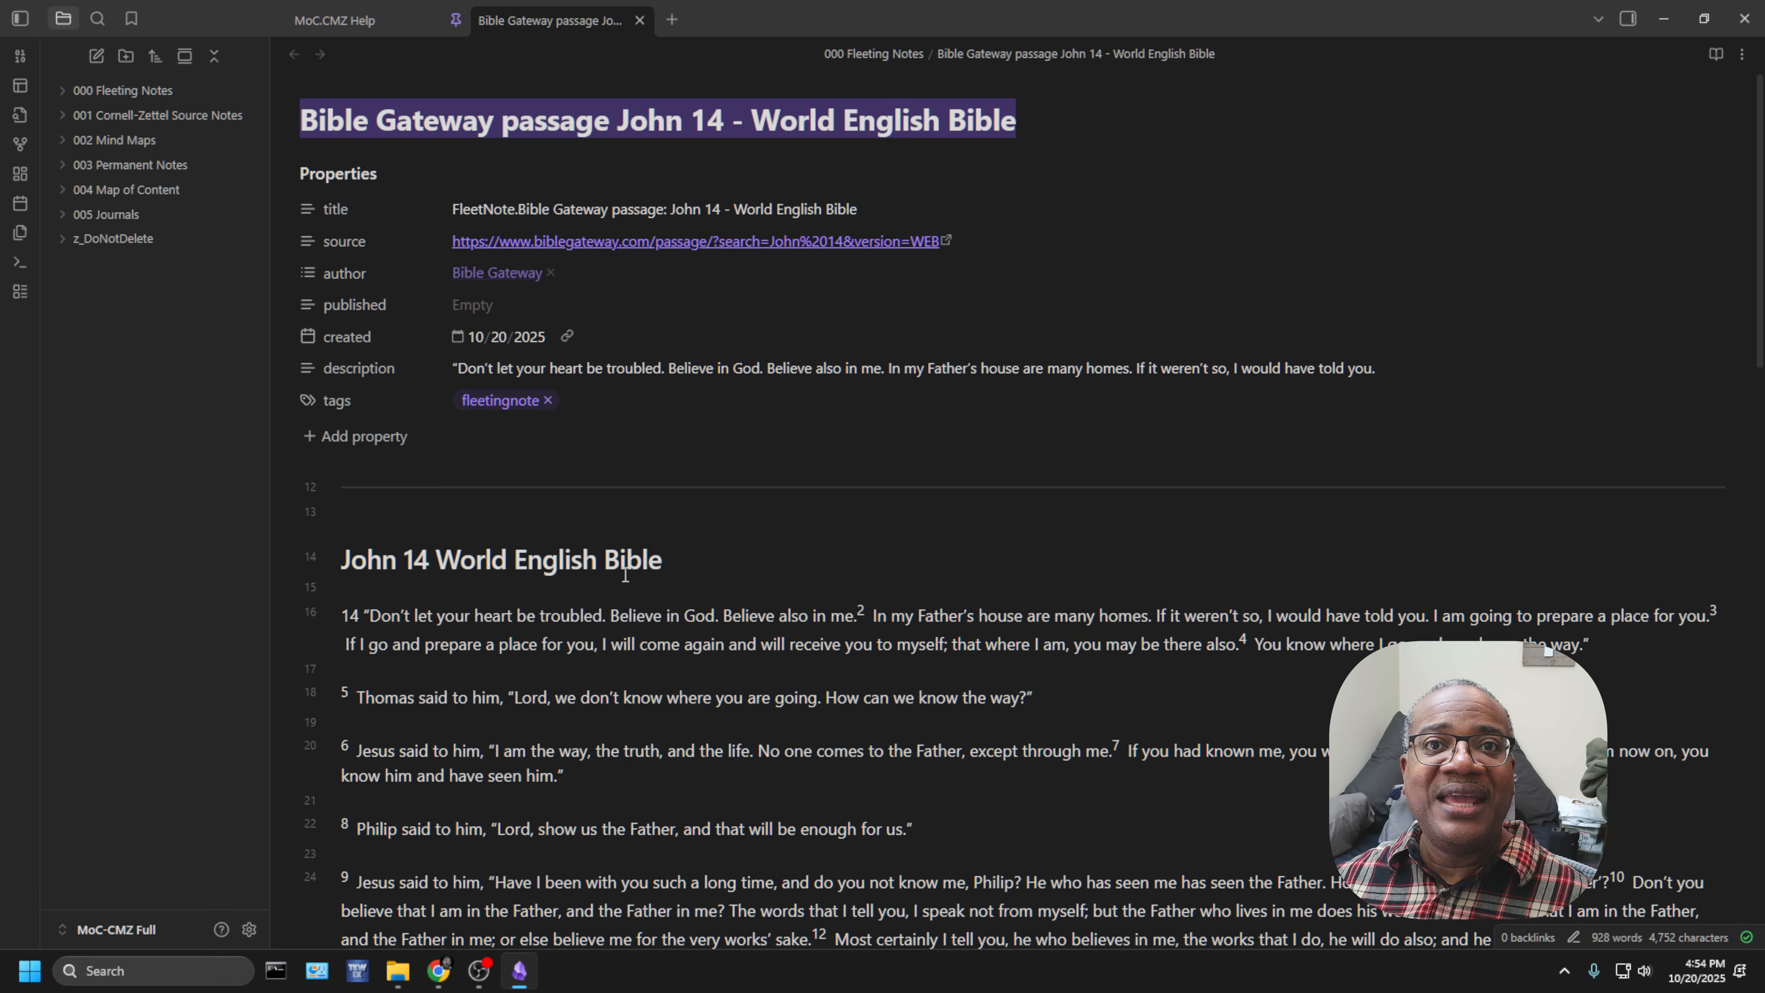
scroll(796, 563, down, 15)
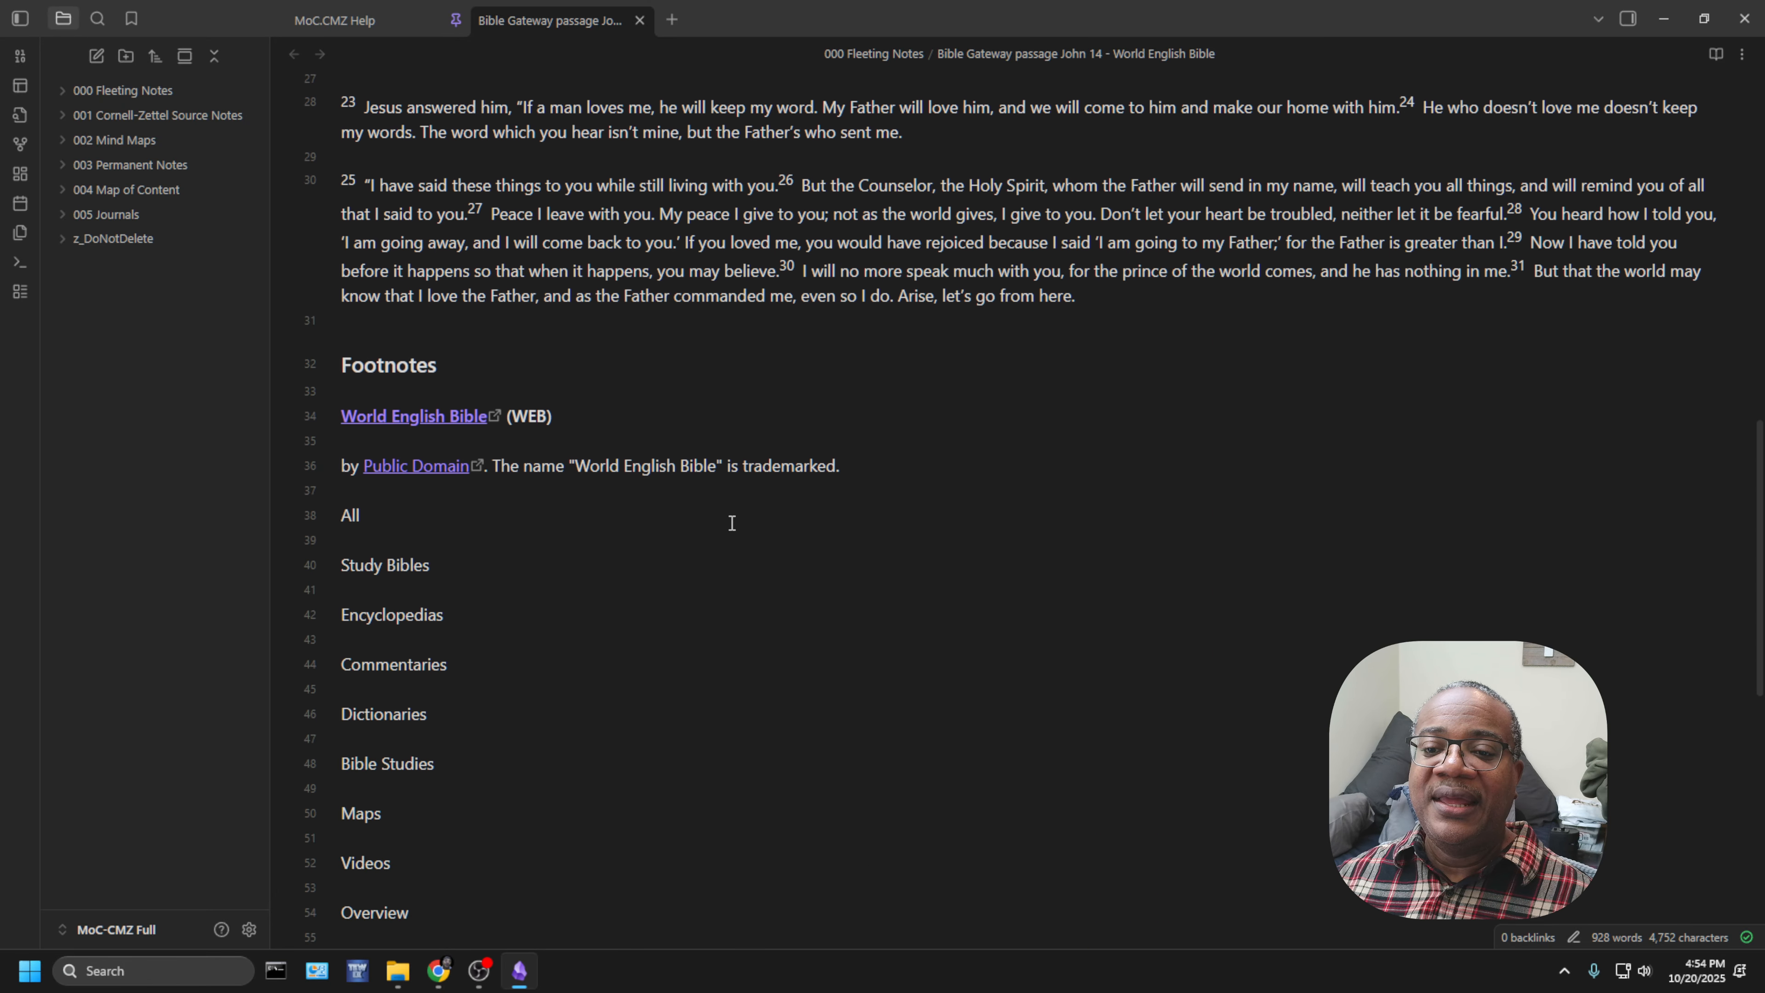
scroll(737, 524, down, 10)
scroll(729, 517, up, 9)
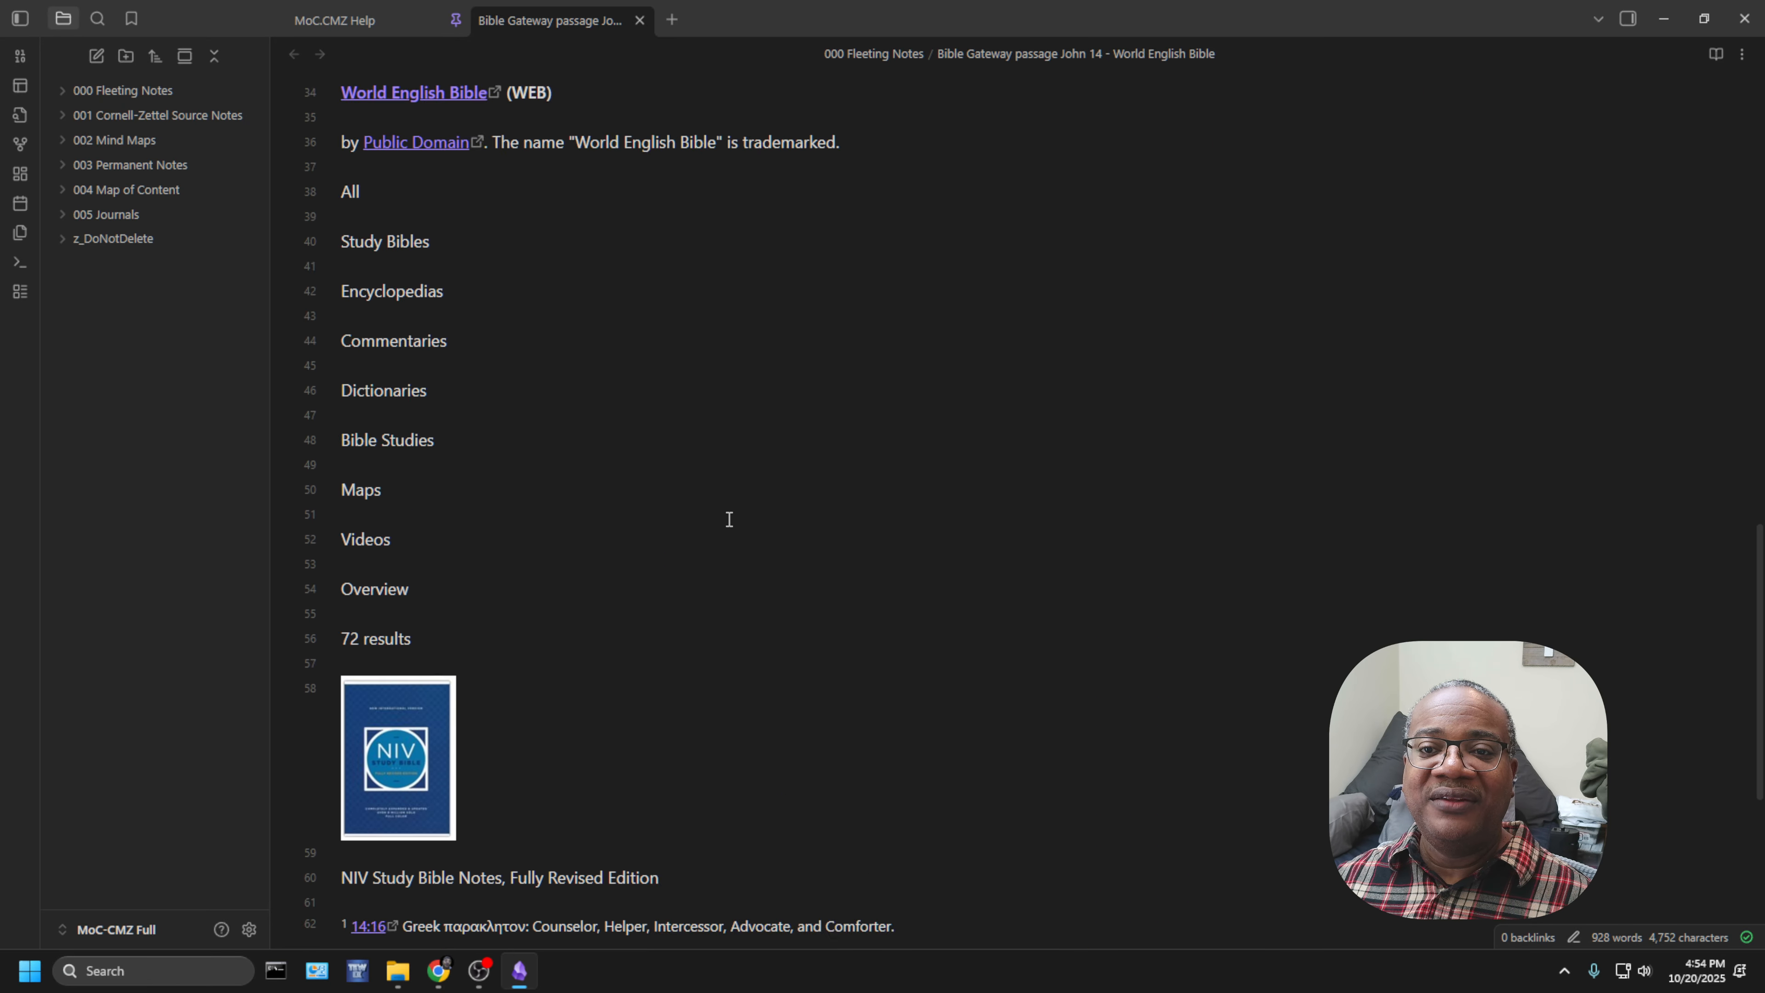
scroll(711, 516, up, 1)
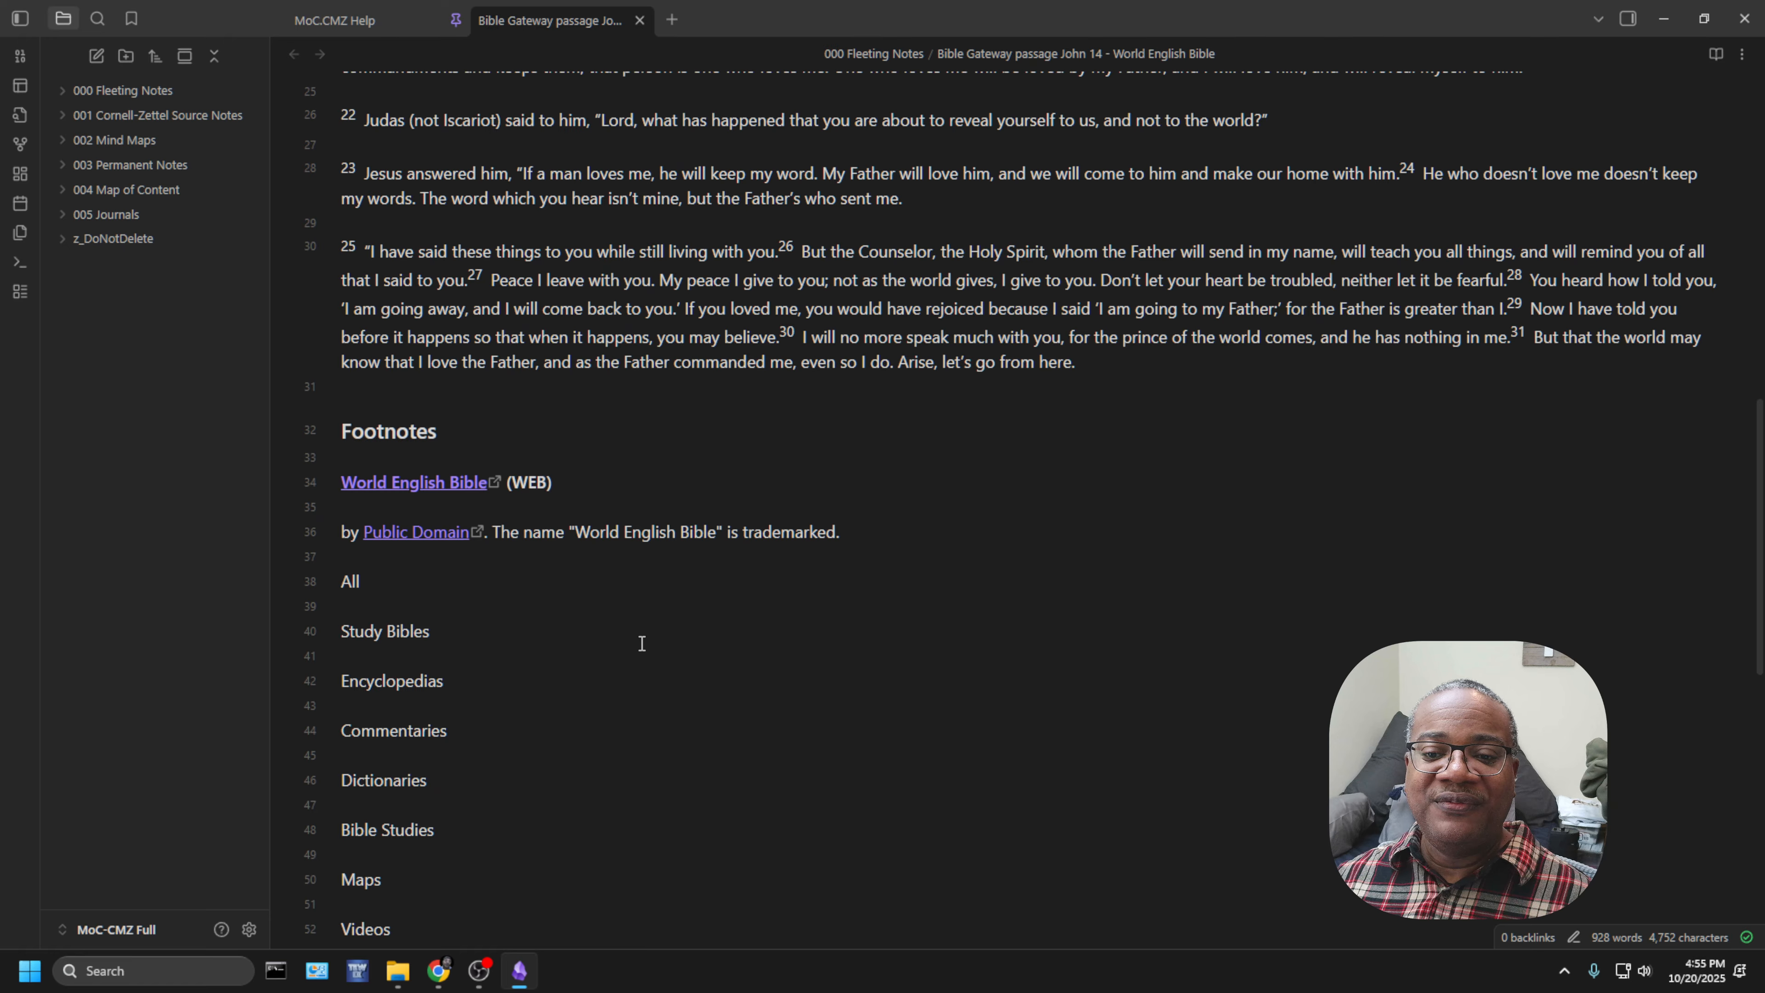
scroll(638, 642, down, 7)
scroll(859, 611, up, 8)
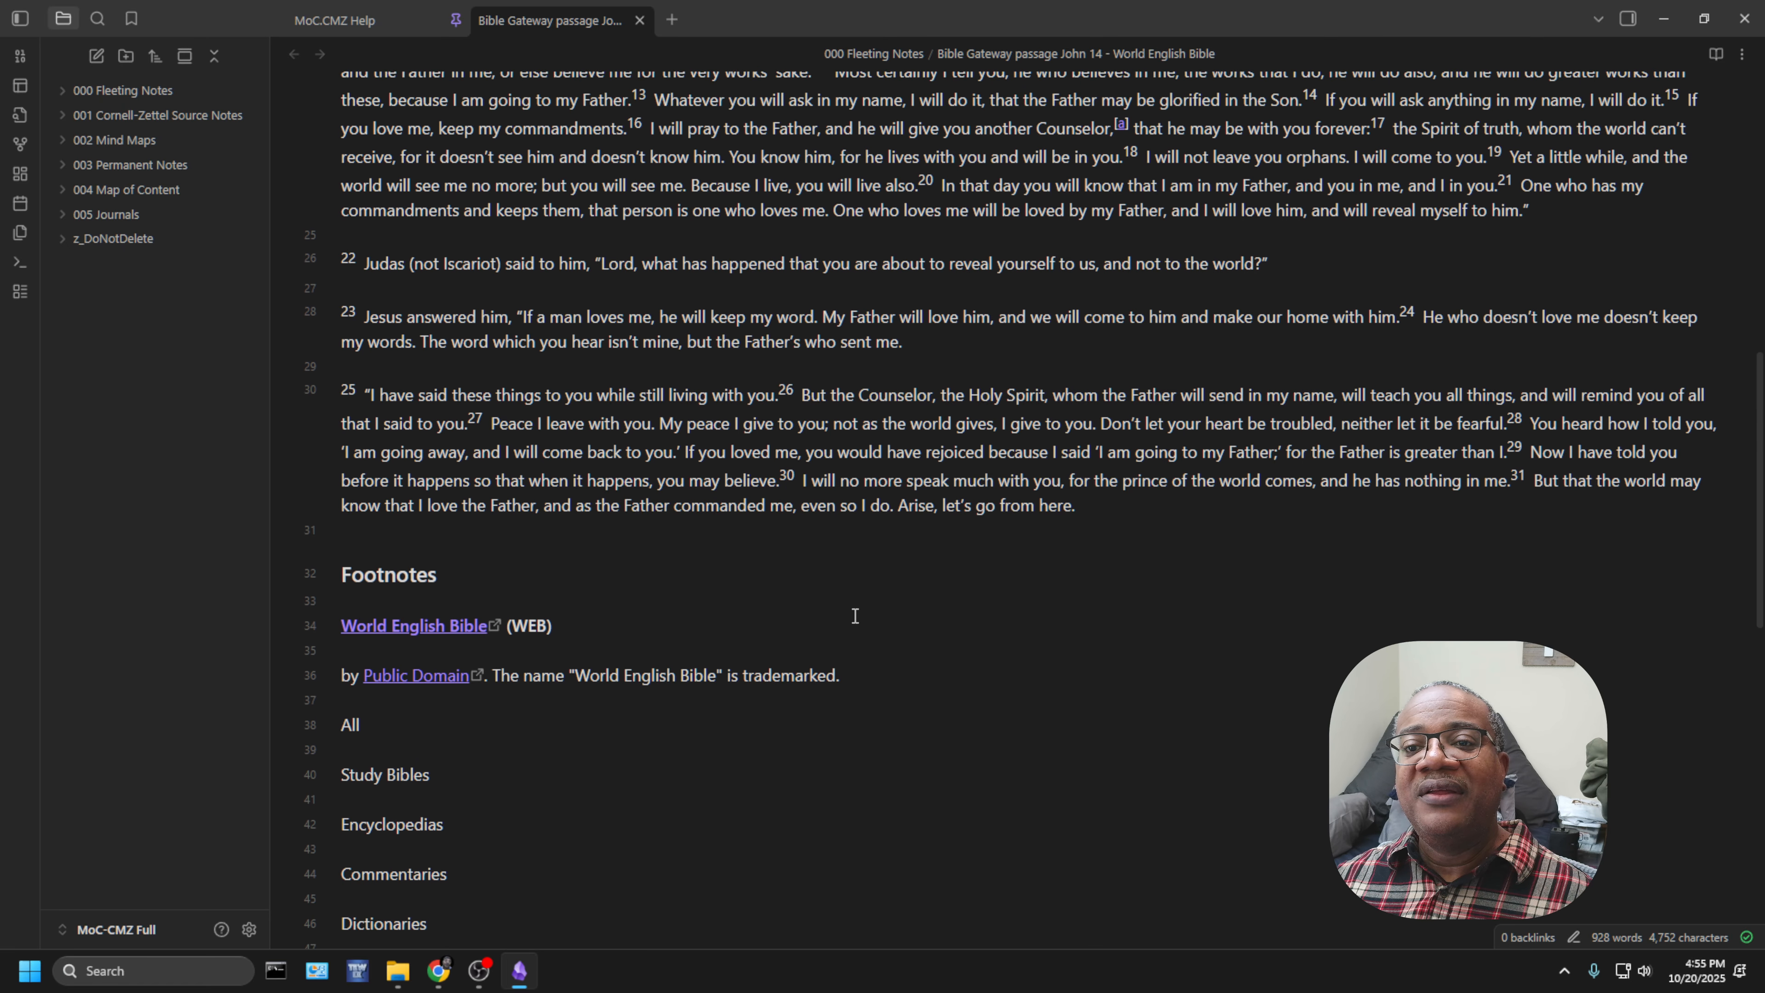
scroll(853, 612, up, 8)
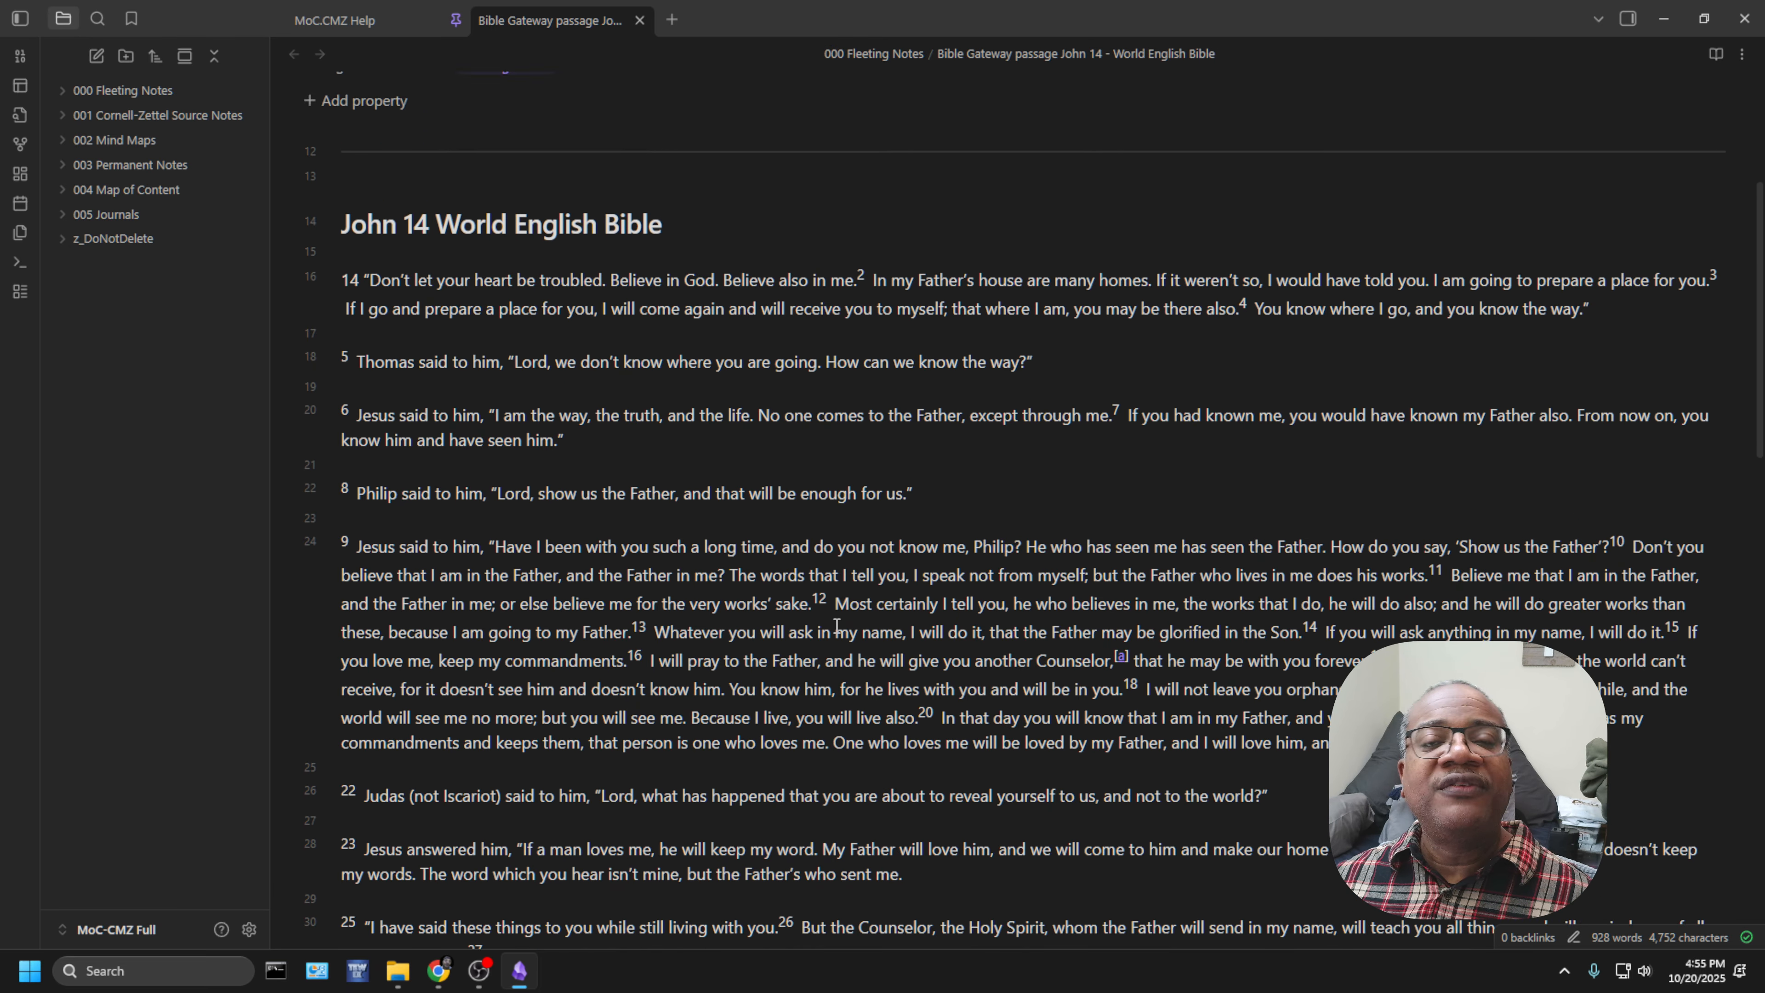